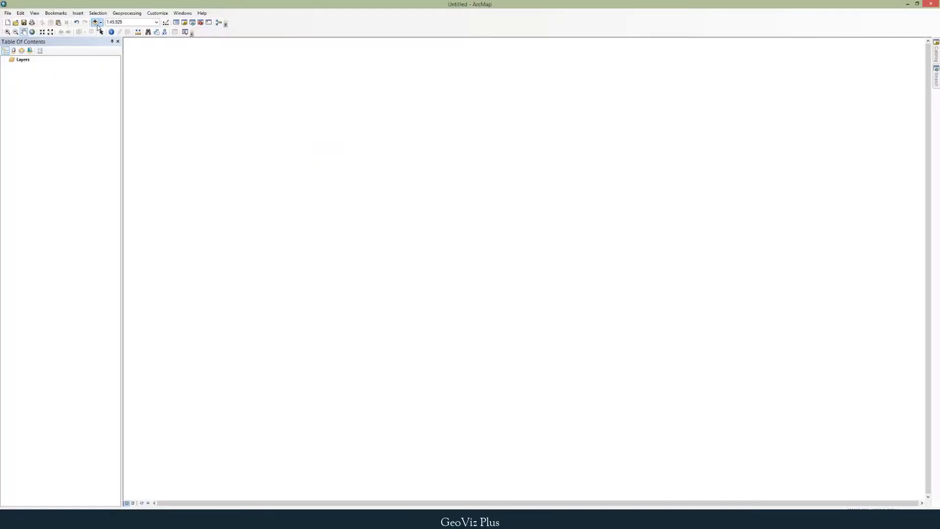
# Add the Acc_Pts_MLC.shp accuracy assessment points from the MAXIMUM LIKELIHOOD folder to the map.
pyautogui.click(95, 22)
pyautogui.click(407, 223)
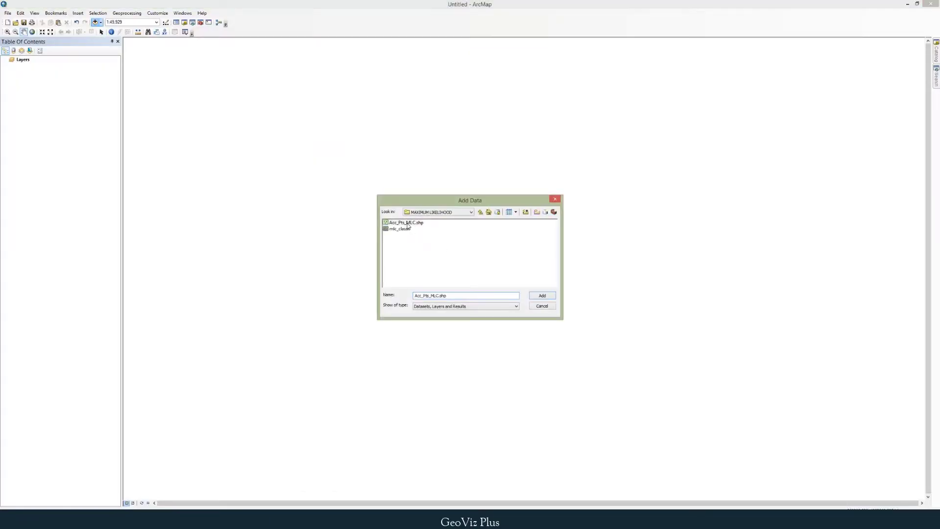
pyautogui.click(546, 297)
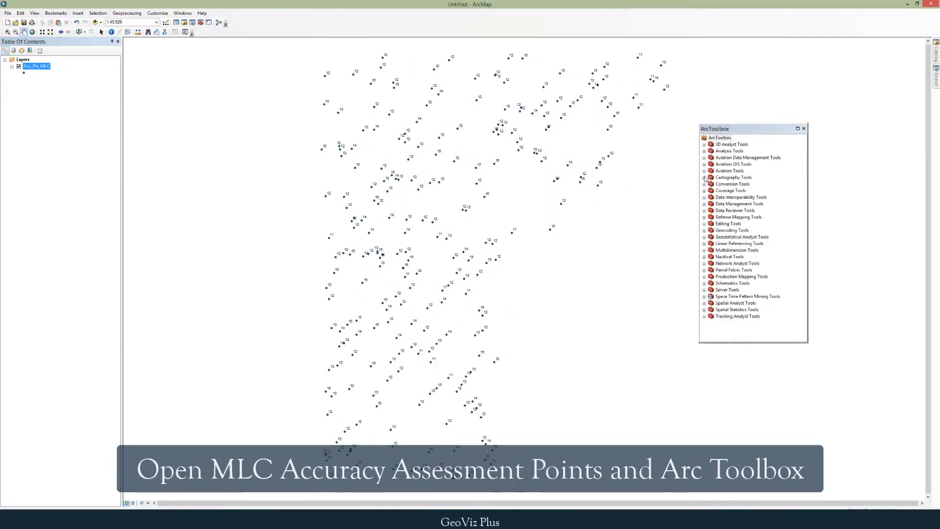
# Open the Layer To KML conversion tool and choose Acc_Pts_MLC as its input layer.
pyautogui.click(704, 184)
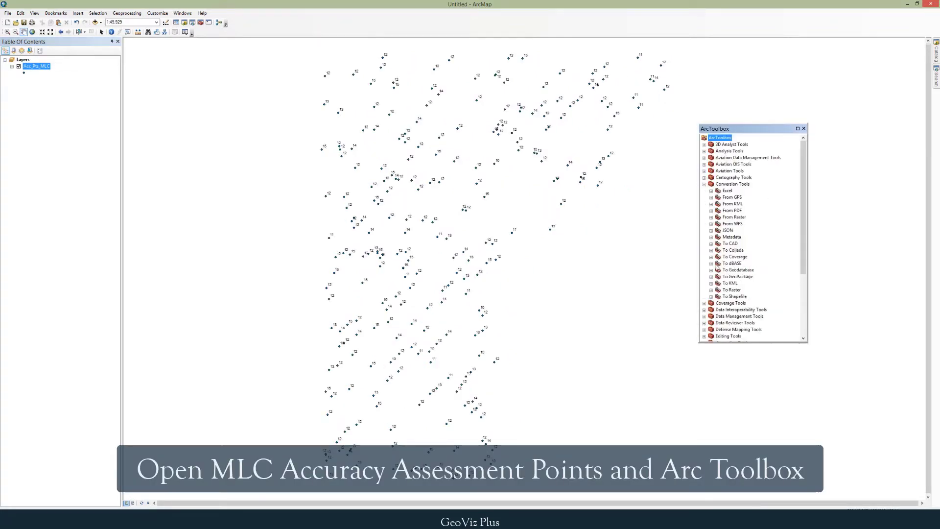
pyautogui.click(711, 283)
pyautogui.doubleClick(742, 290)
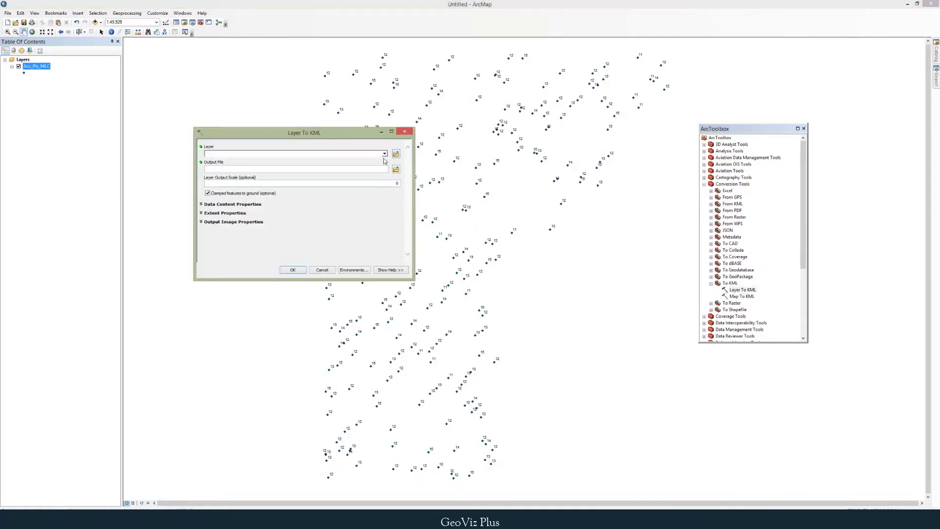
pyautogui.click(385, 154)
pyautogui.click(233, 161)
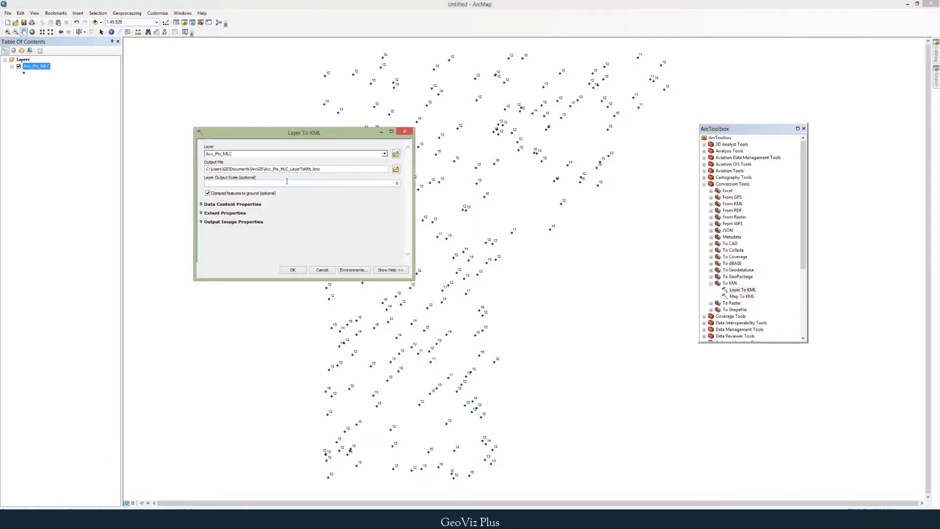
# Set the KML output file to MLC_Acc_Pts in the MAXIMUM LIKELIHOOD folder and run the conversion.
pyautogui.click(396, 171)
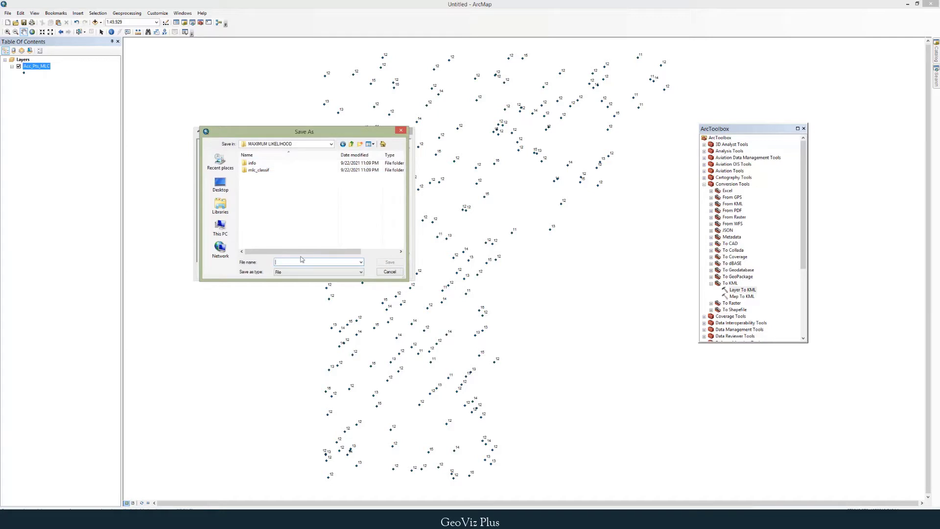
pyautogui.write('MLC_')
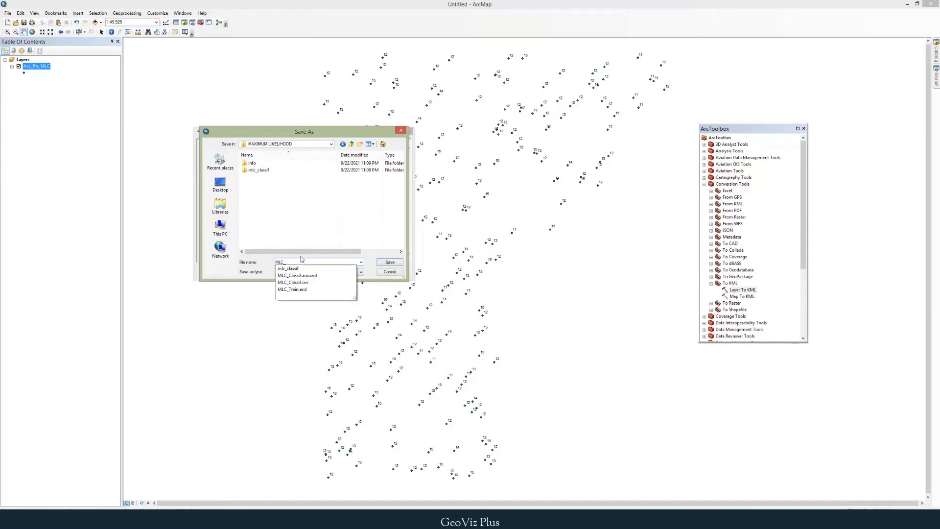
pyautogui.write('Acc_Pts')
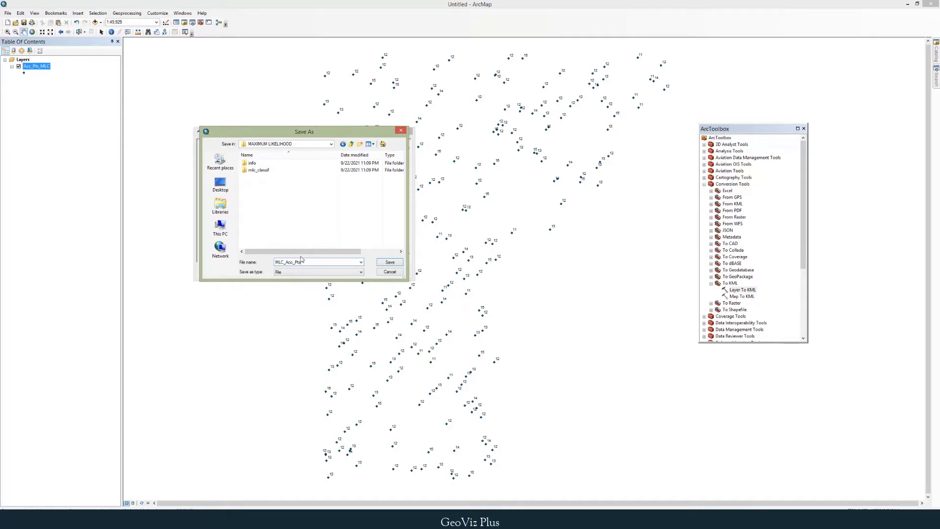
pyautogui.press('Return')
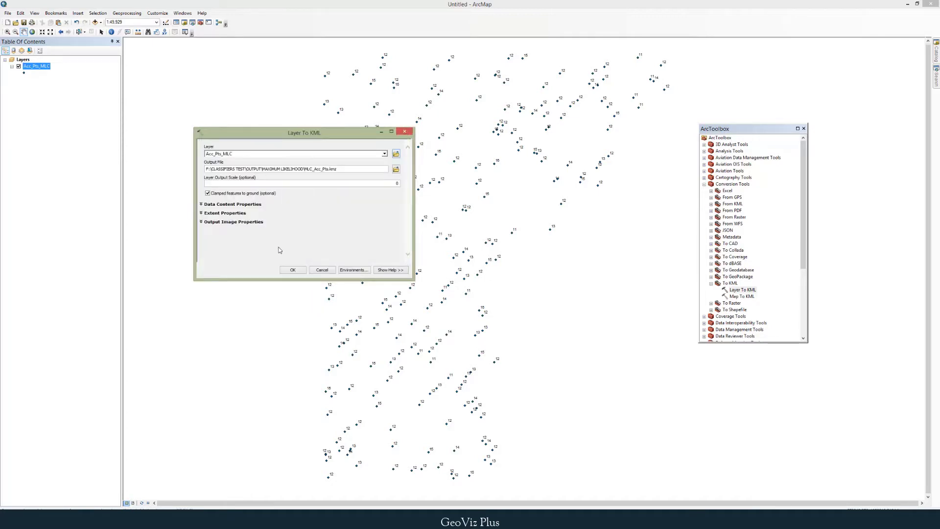
pyautogui.click(293, 270)
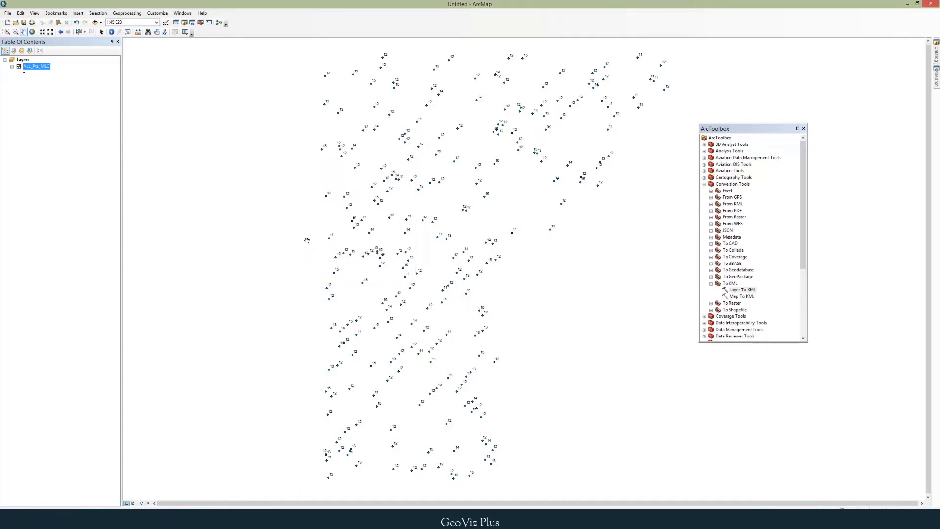
# Open the exported MLC_Acc_Pts KMZ file from the MAXIMUM LIKELIHOOD folder in Google Earth Pro.
pyautogui.click(88, 519)
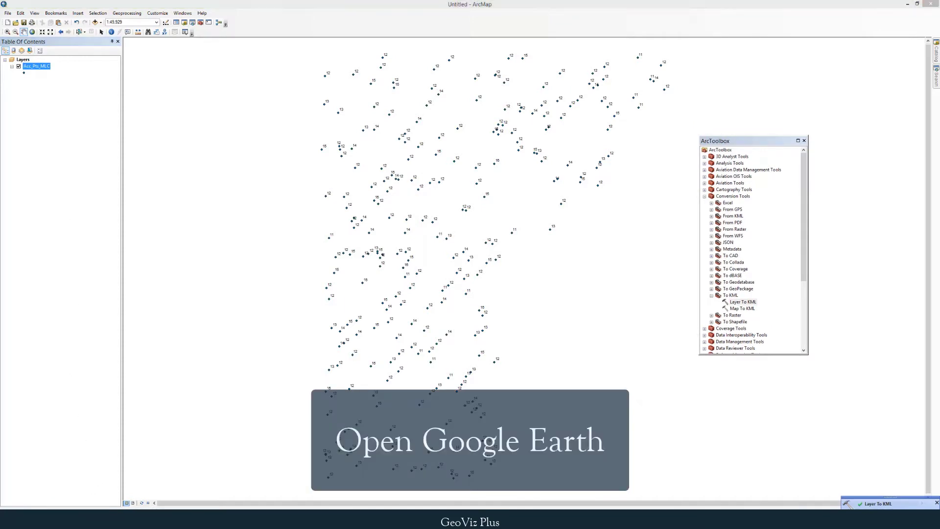
pyautogui.click(136, 487)
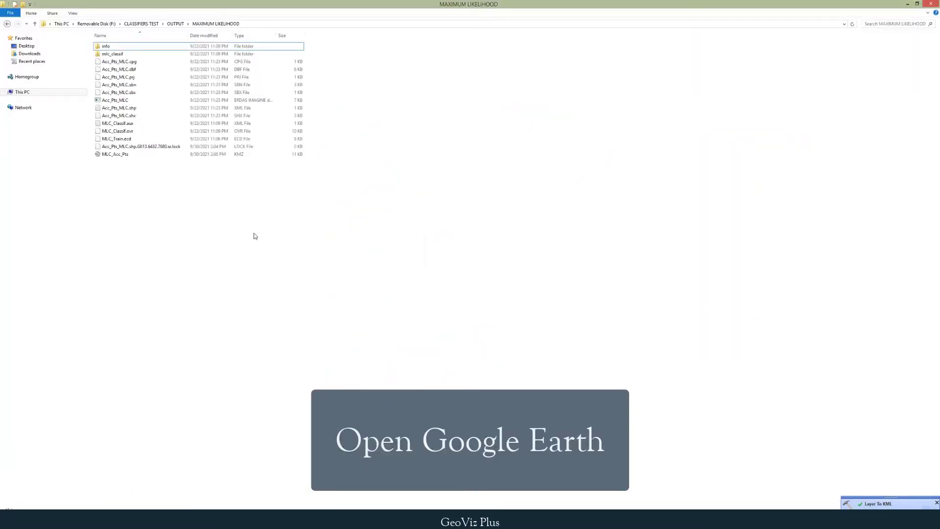
pyautogui.doubleClick(146, 154)
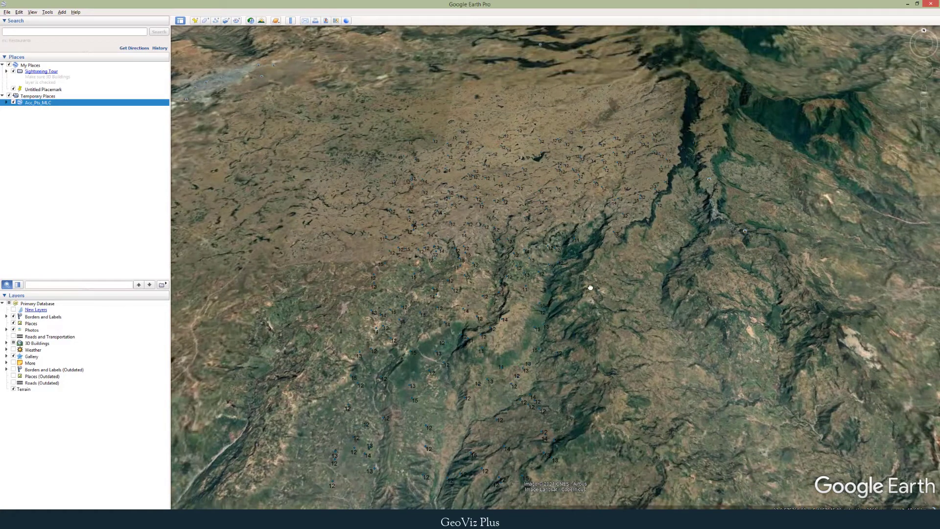
pyautogui.scroll(-5, 590, 299)
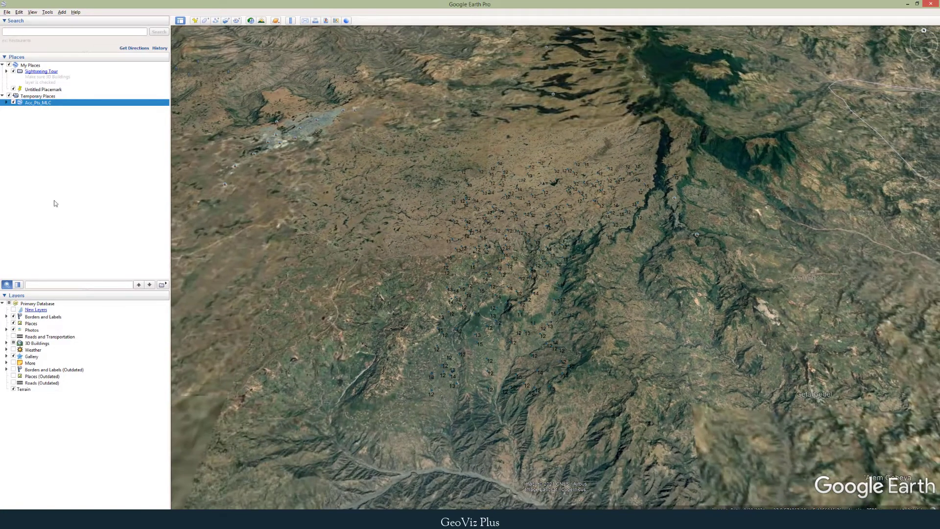
# Change the icon of all points in the Acc_Pts_MLC folder to the green diamond paddle marker.
pyautogui.rightClick(51, 102)
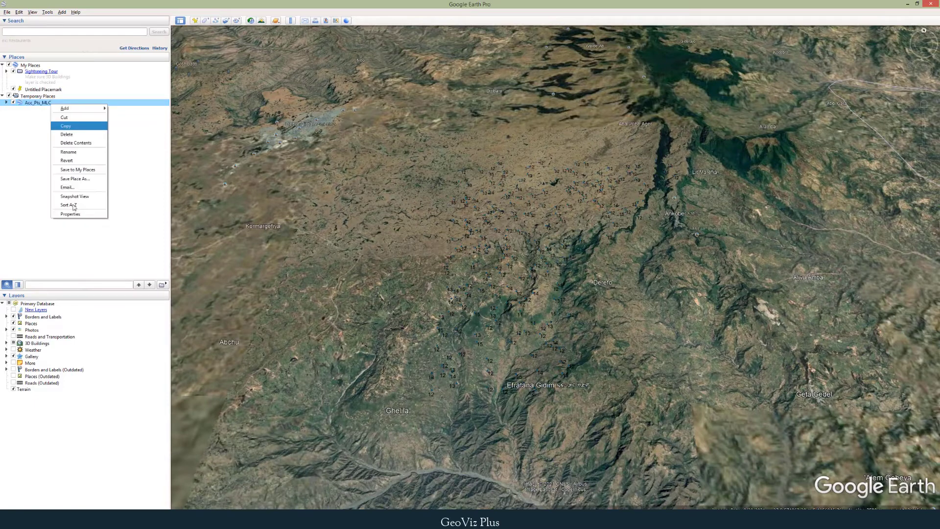
pyautogui.click(81, 215)
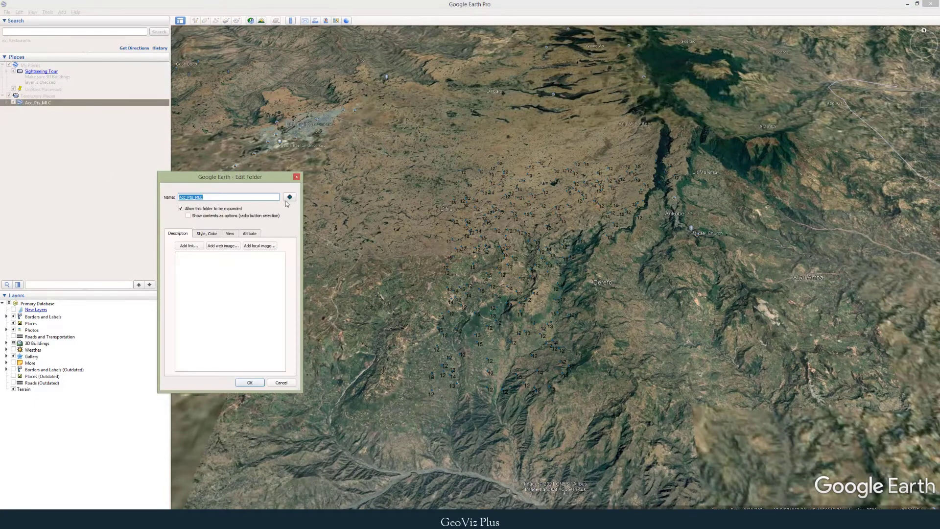
pyautogui.click(289, 197)
pyautogui.click(197, 239)
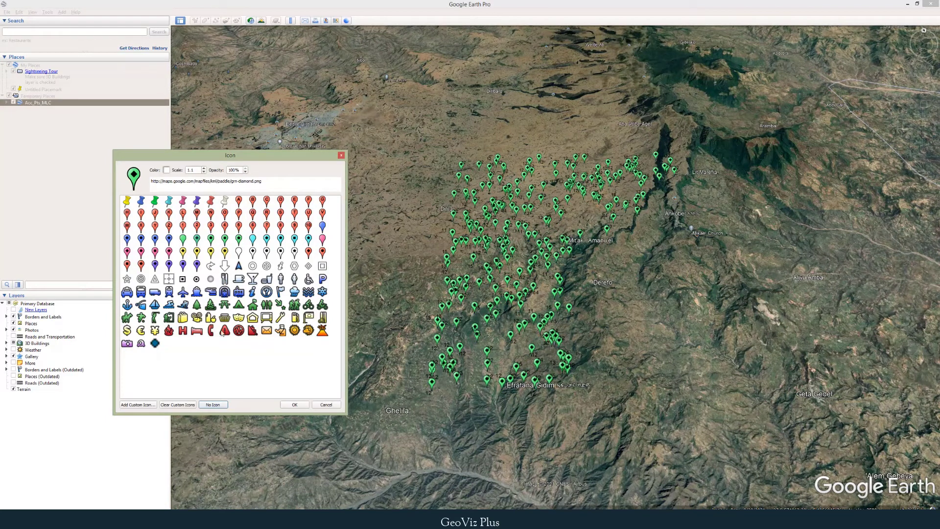
pyautogui.click(300, 404)
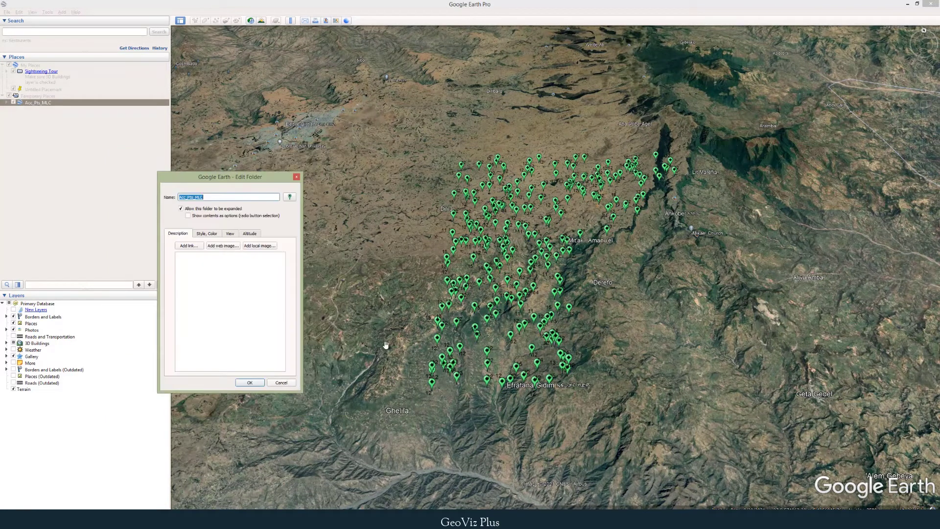
pyautogui.click(249, 382)
# Expand the top-level Acc_Pts_MLC folder under Temporary Places to reach its subfolder of points.
pyautogui.click(7, 103)
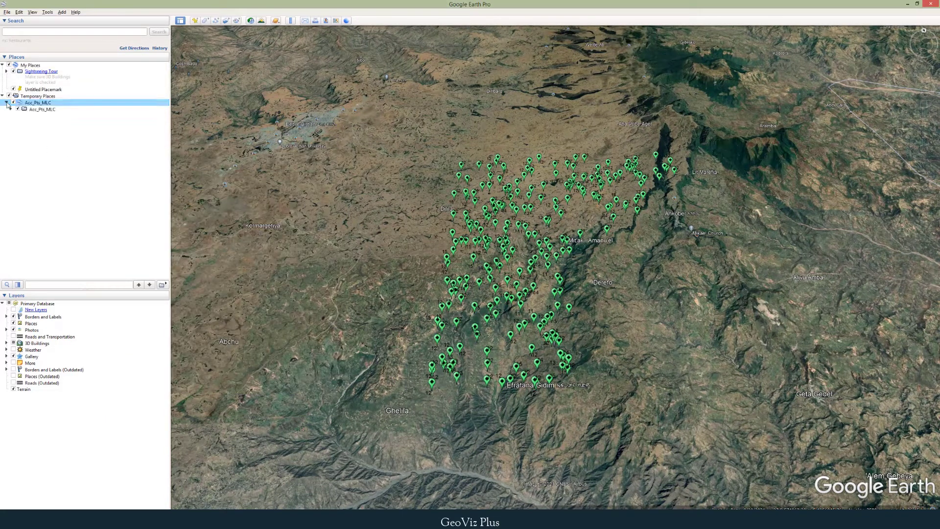
pyautogui.click(12, 110)
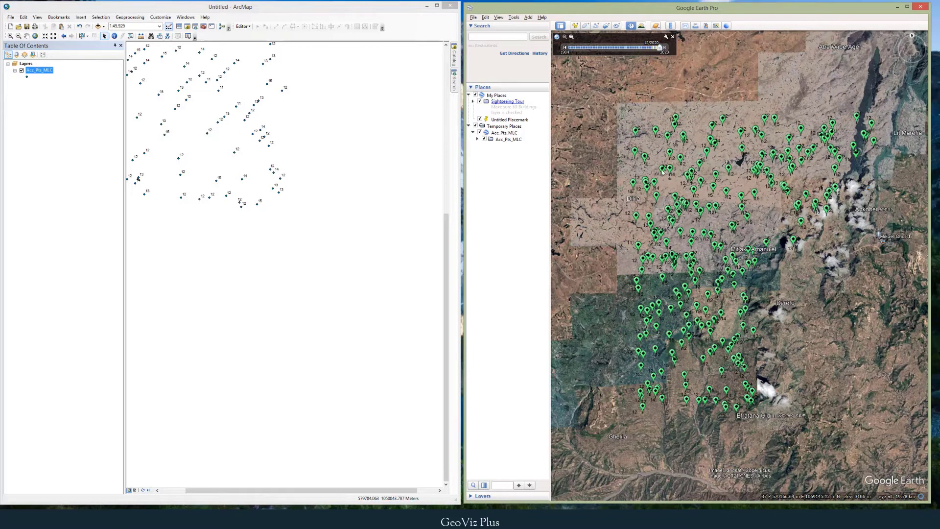
pyautogui.moveTo(602, 199); pyautogui.dragTo(599, 217)
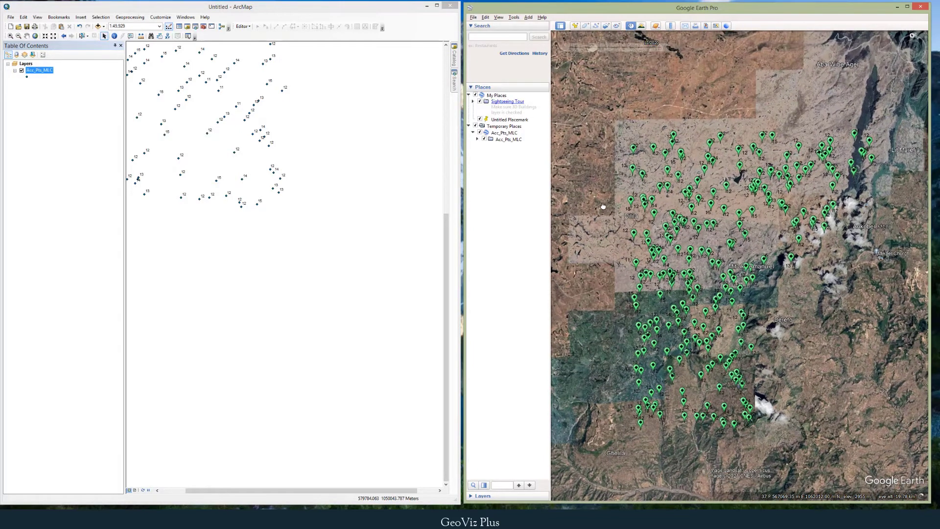
# Switch to ArcMap, open the Acc_Pts_MLC layer's attribute table and start an editing session.
pyautogui.click(270, 131)
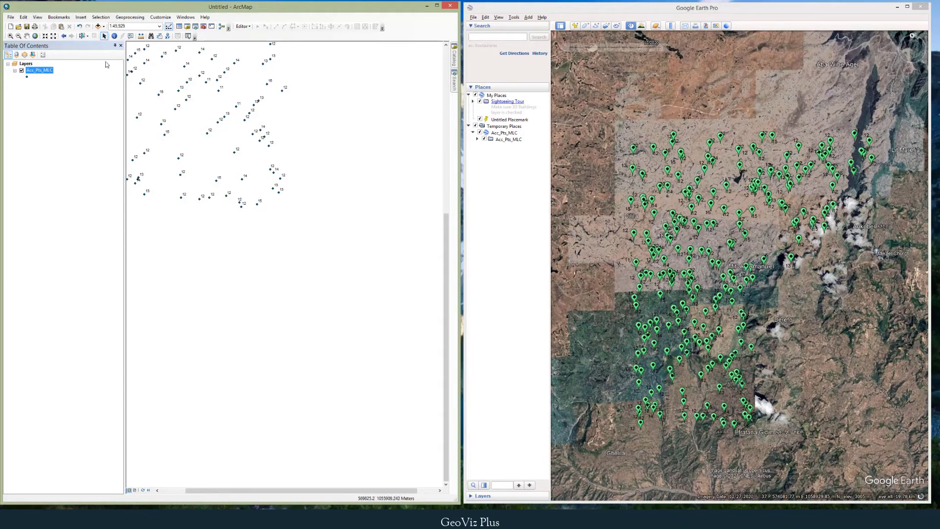
pyautogui.rightClick(47, 72)
pyautogui.click(81, 107)
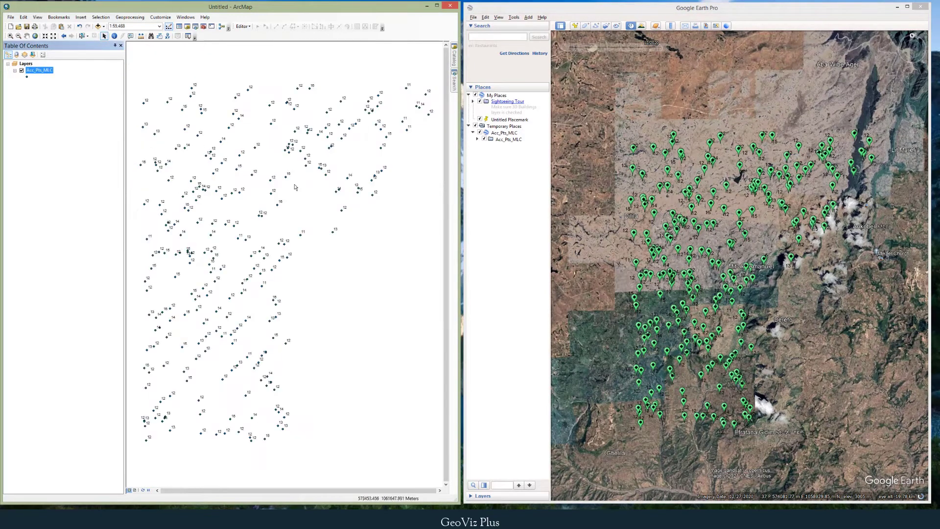
pyautogui.scroll(-1, 295, 187)
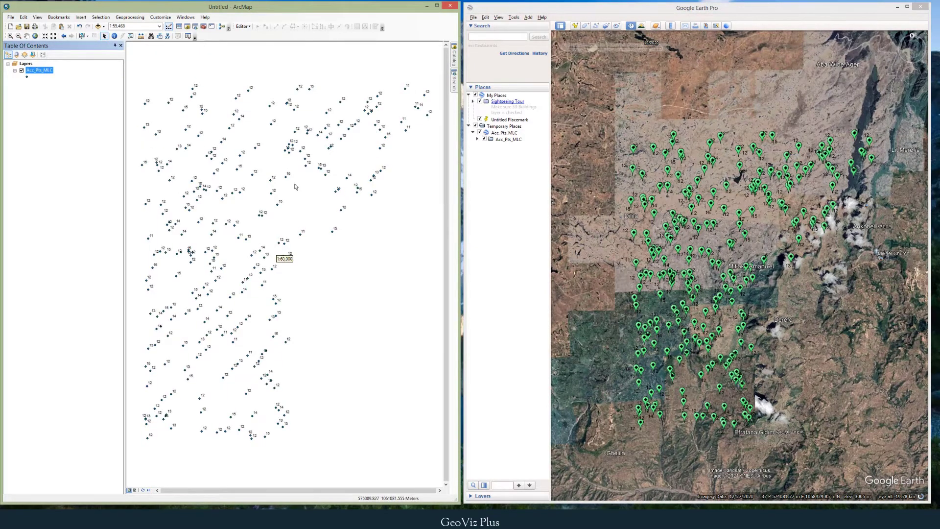
pyautogui.rightClick(38, 72)
pyautogui.click(56, 87)
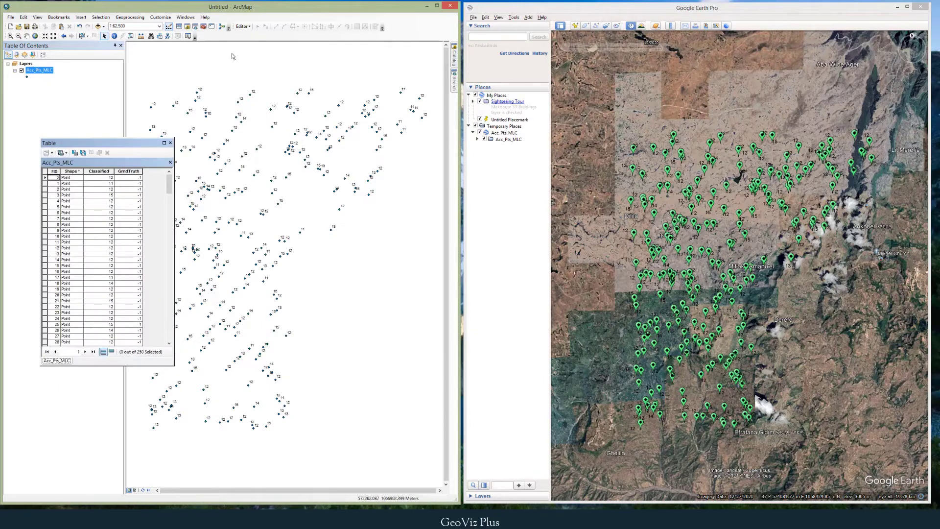
pyautogui.click(243, 26)
pyautogui.click(261, 36)
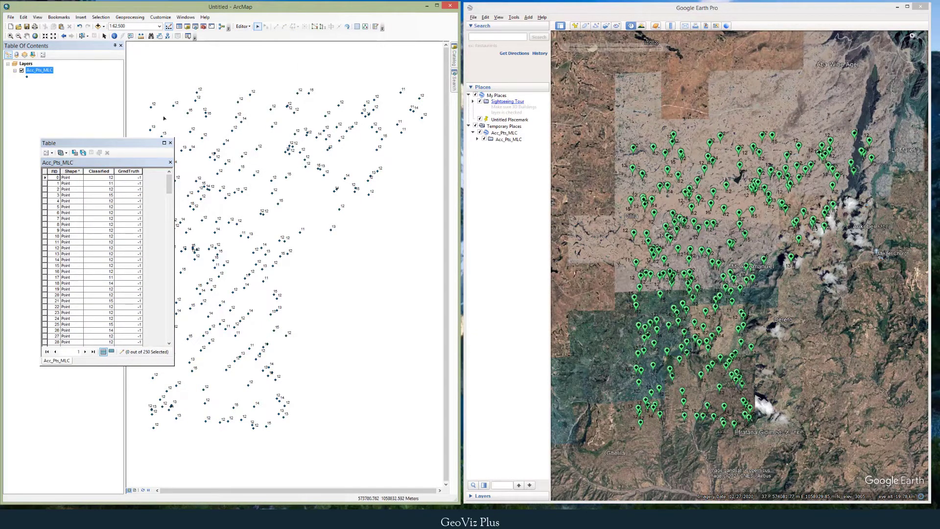
# Check the FID 0 point against the Google Earth imagery and set its GrndTruth value to 12.
pyautogui.click(45, 177)
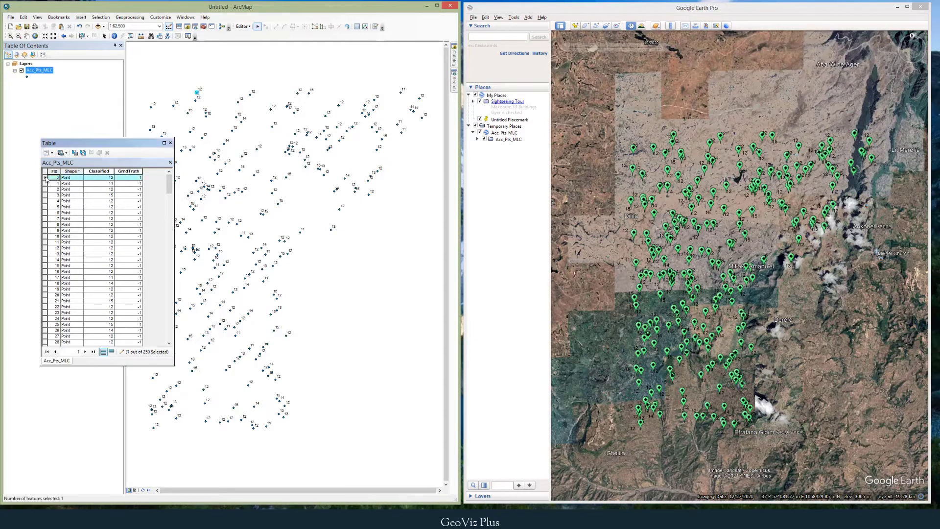
pyautogui.click(477, 139)
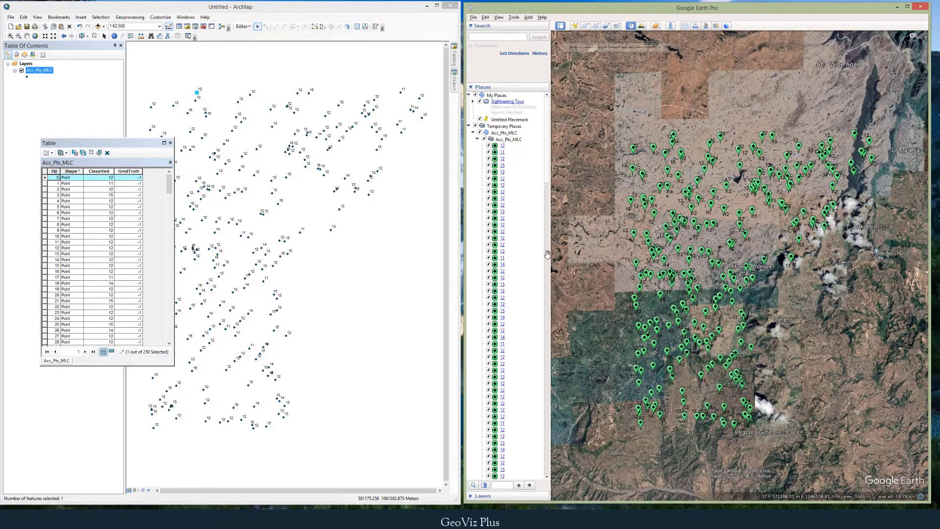
pyautogui.doubleClick(503, 146)
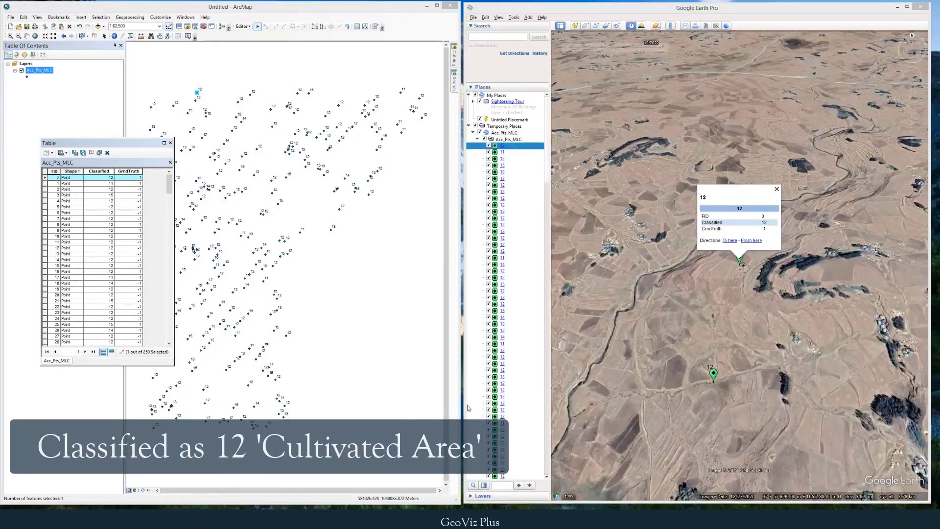
pyautogui.click(133, 178)
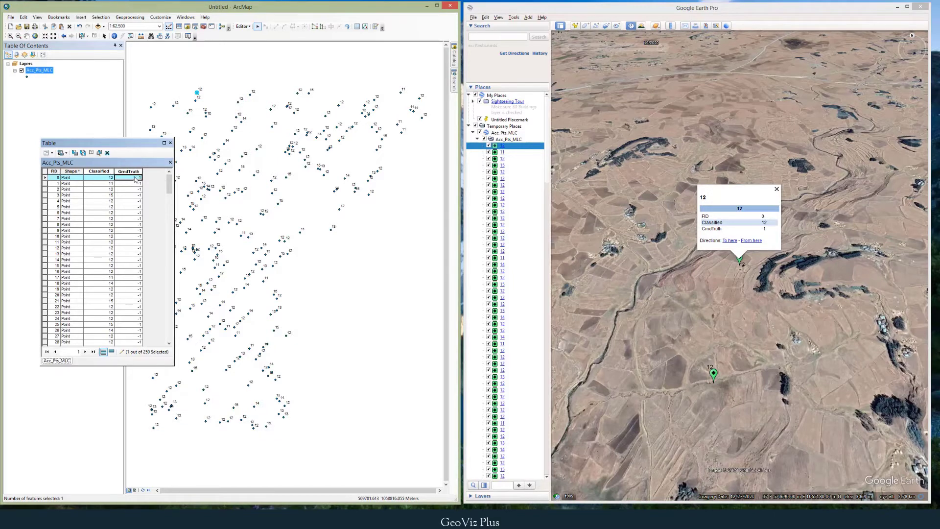
pyautogui.click(126, 176)
# Check the FID 1 point against the Google Earth imagery and the Class Values document, and set its GrndTruth to 11.
pyautogui.doubleClick(46, 183)
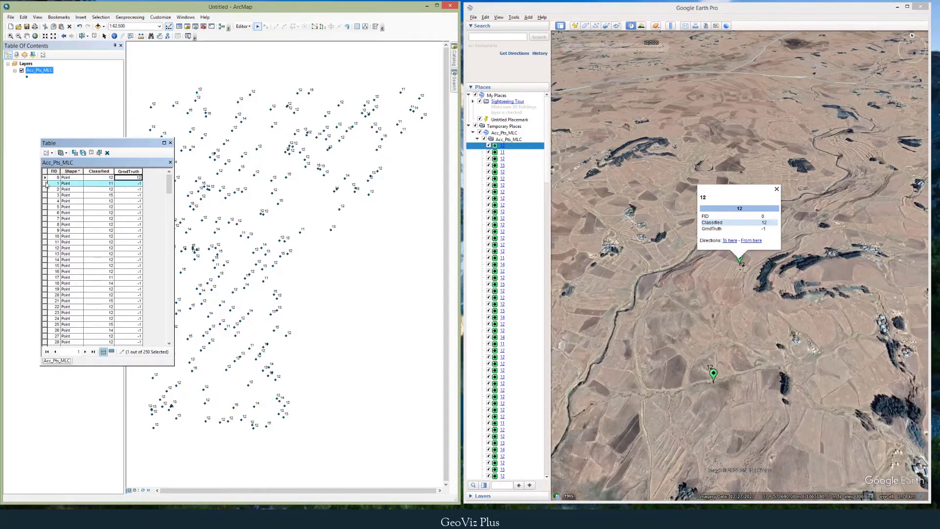
pyautogui.doubleClick(506, 155)
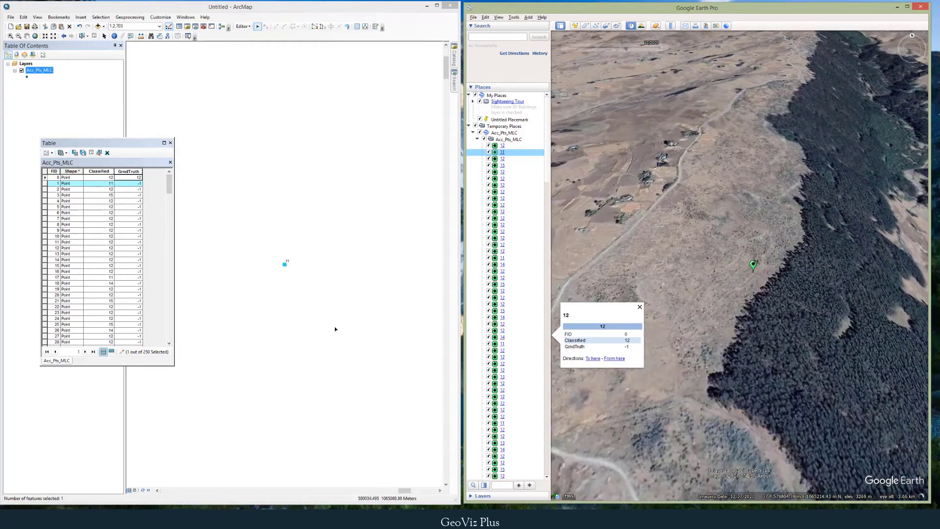
pyautogui.click(324, 519)
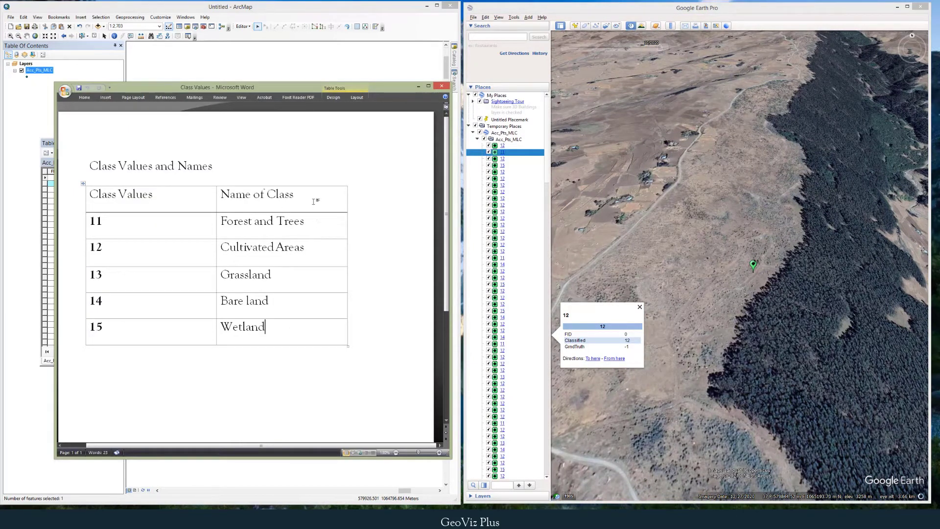
pyautogui.click(419, 87)
pyautogui.click(137, 183)
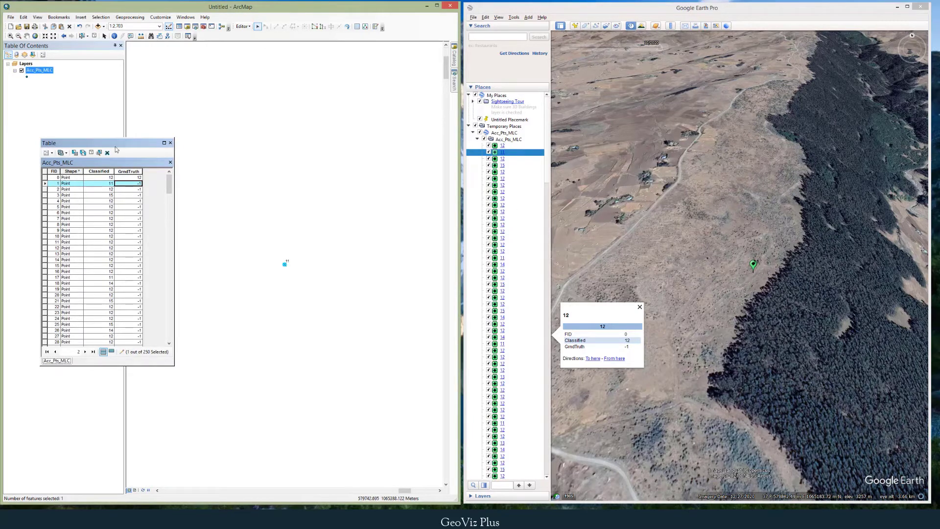
pyautogui.click(136, 183)
# Check the FID 2 point against the Google Earth imagery and set its GrndTruth value to 12.
pyautogui.click(45, 189)
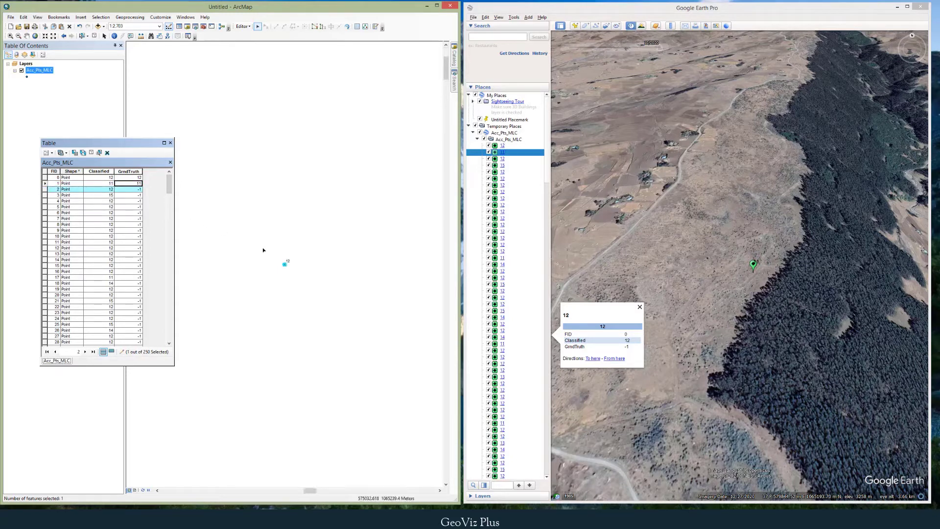
pyautogui.doubleClick(502, 158)
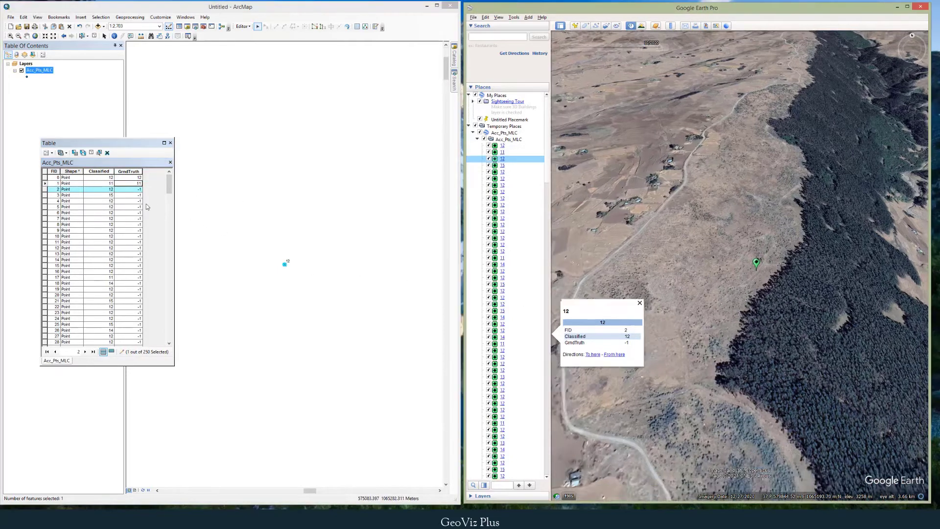
pyautogui.click(133, 190)
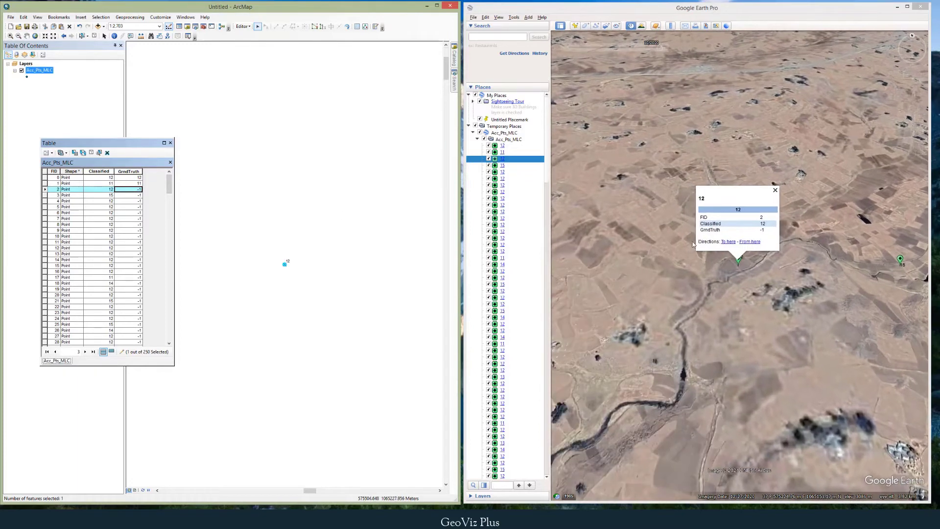
pyautogui.moveTo(745, 312); pyautogui.dragTo(738, 324)
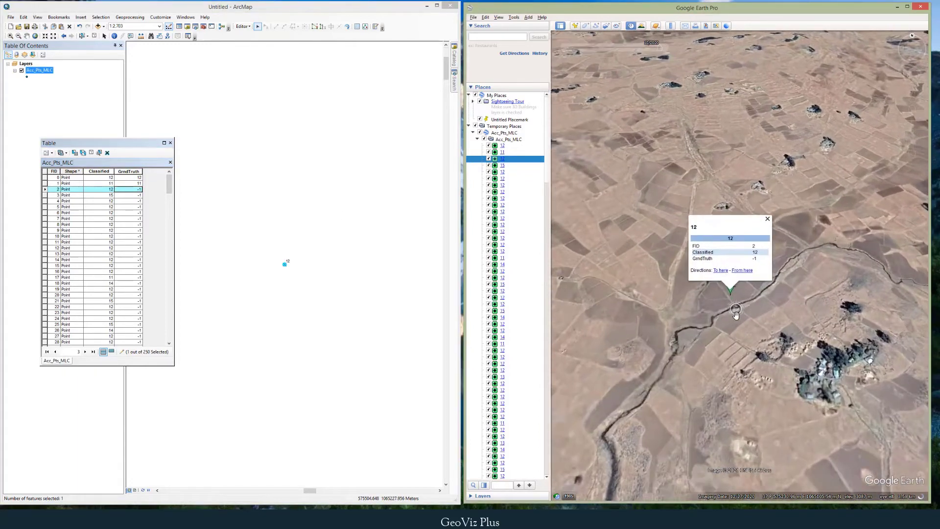
pyautogui.click(139, 188)
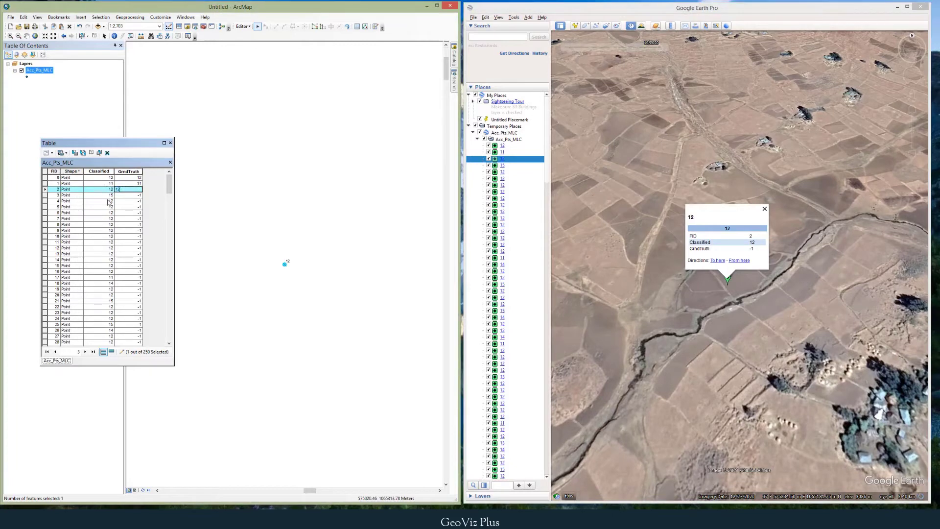
pyautogui.write('12')
# Check the FID 3 point against the Google Earth imagery and the Class Values document, and set its GrndTruth to 15.
pyautogui.click(45, 195)
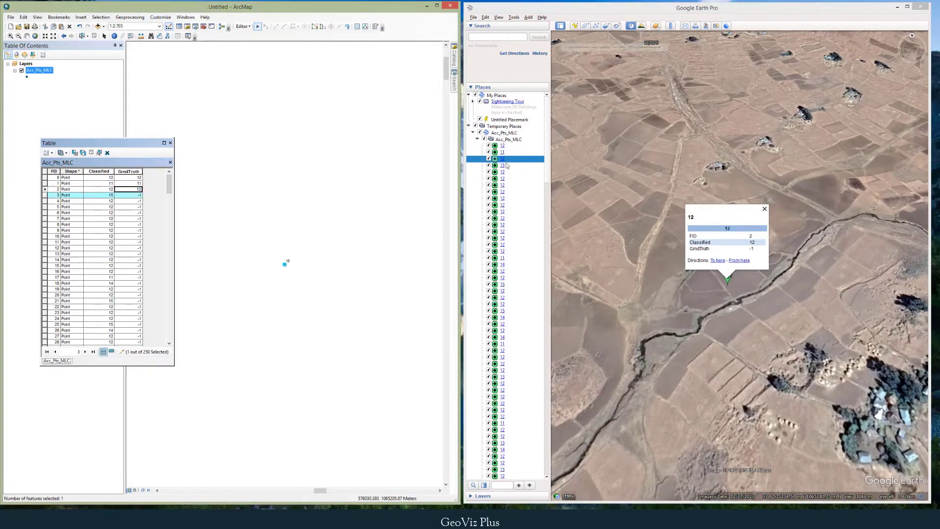
pyautogui.click(503, 166)
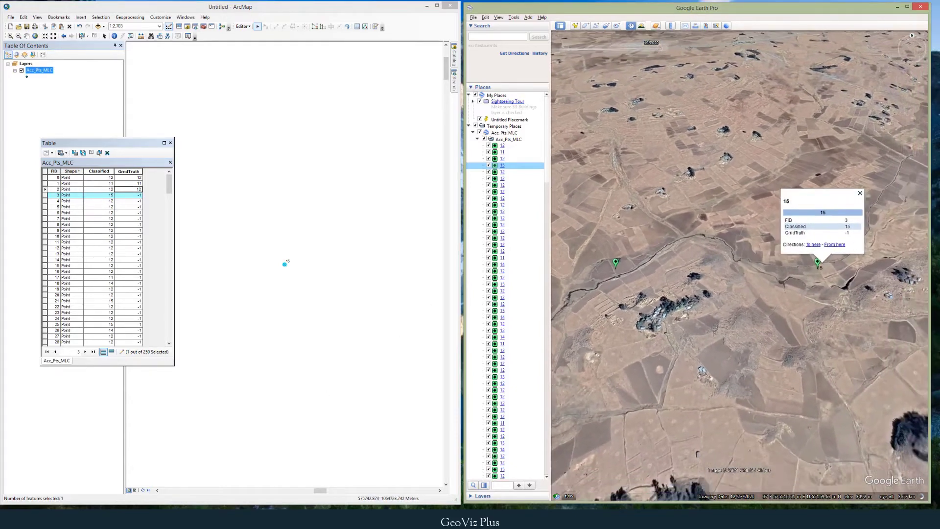
pyautogui.click(138, 195)
pyautogui.click(289, 519)
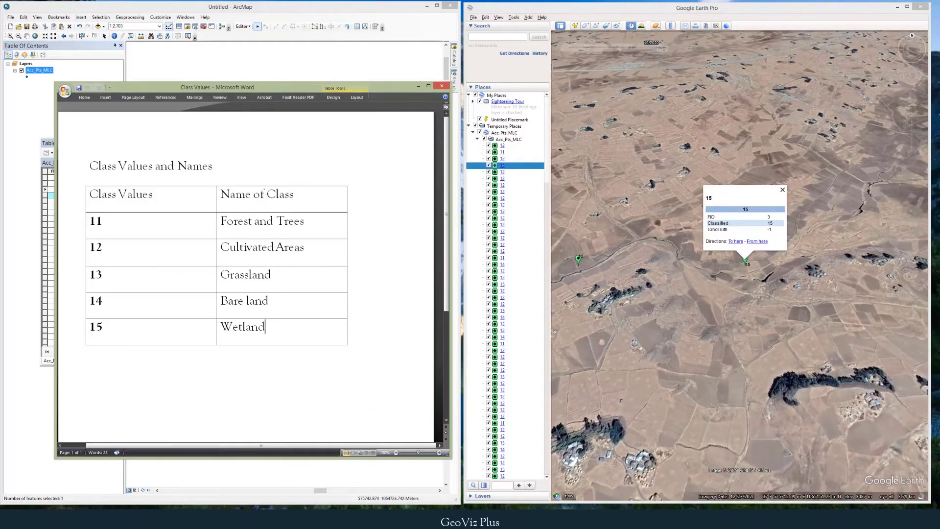
pyautogui.click(289, 519)
pyautogui.scroll(4, 738, 274)
pyautogui.moveTo(737, 278); pyautogui.dragTo(737, 343)
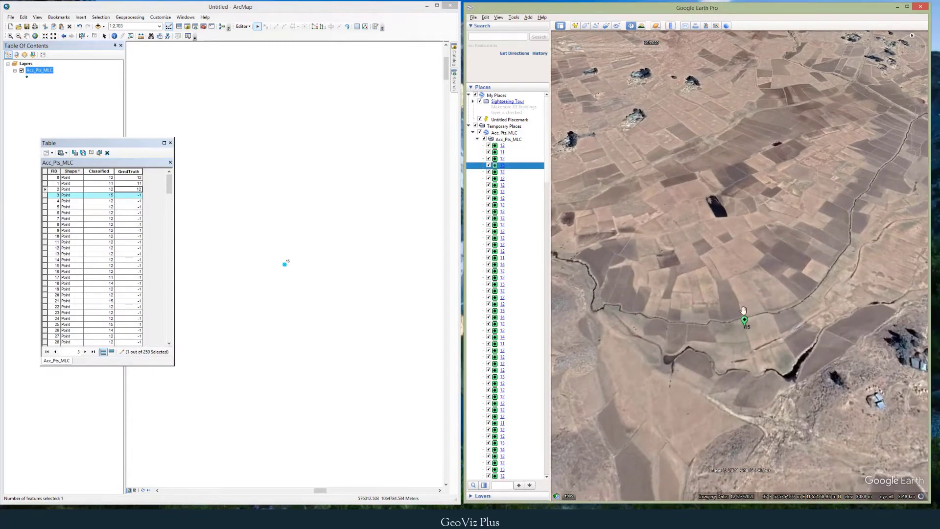
pyautogui.click(133, 195)
pyautogui.click(134, 195)
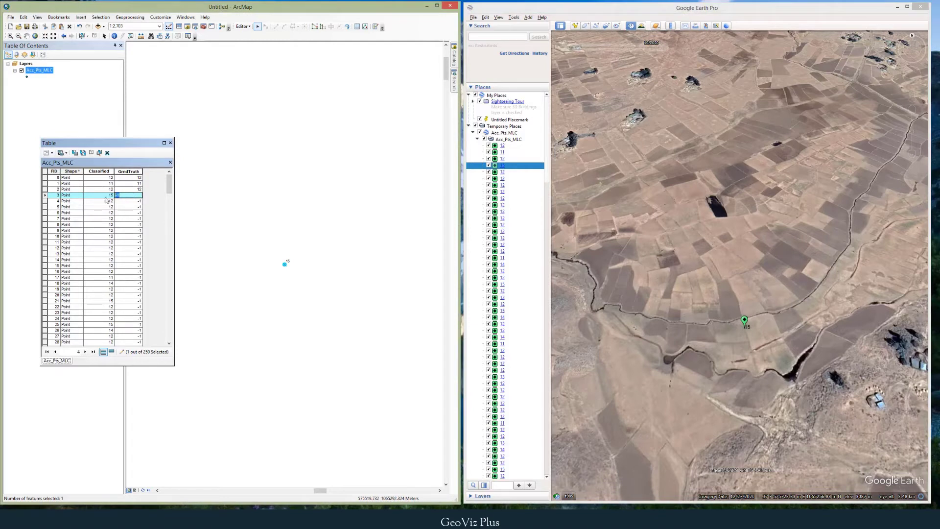
pyautogui.write('105')
# Check the FID 4 point against the Google Earth imagery and set its GrndTruth value to 12.
pyautogui.click(46, 201)
pyautogui.click(505, 173)
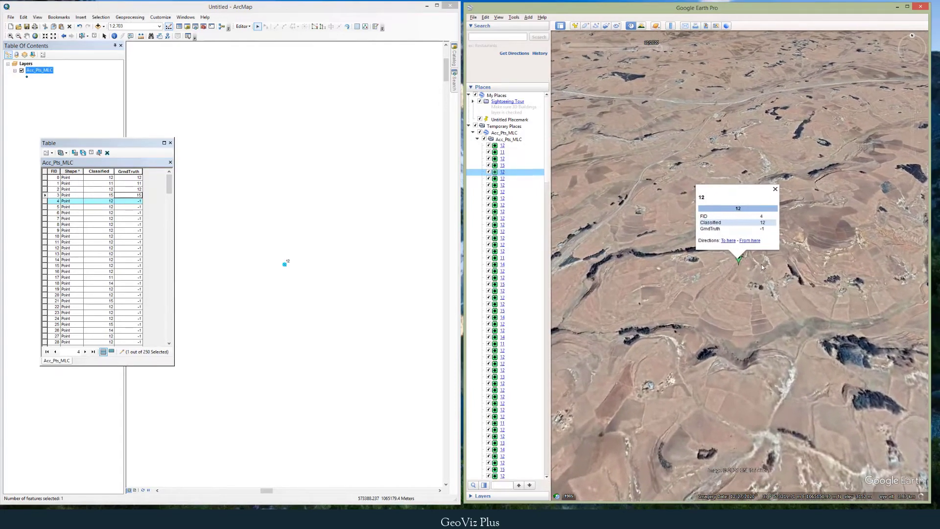
pyautogui.moveTo(758, 258); pyautogui.dragTo(760, 309)
pyautogui.scroll(3, 749, 306)
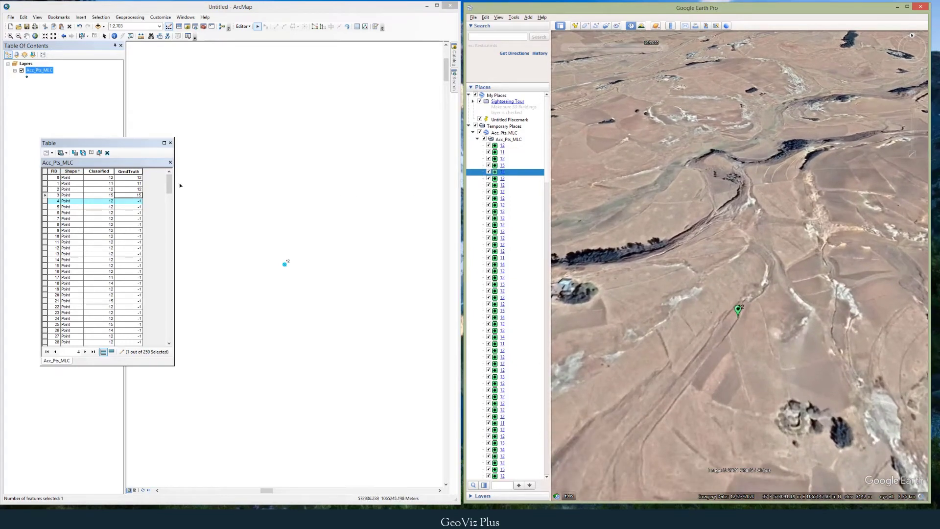
pyautogui.click(131, 200)
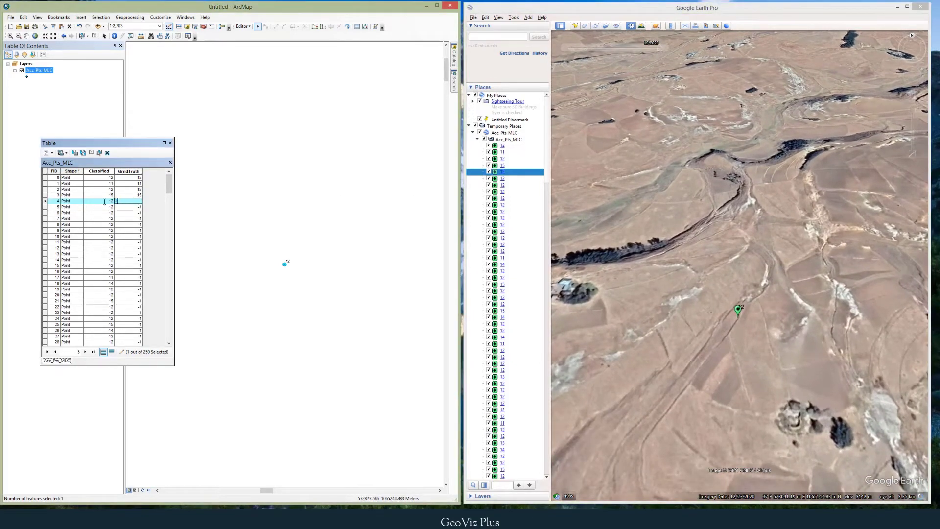
# Check the FID 5 point against the Google Earth imagery and set its GrndTruth value to 13.
pyautogui.click(45, 207)
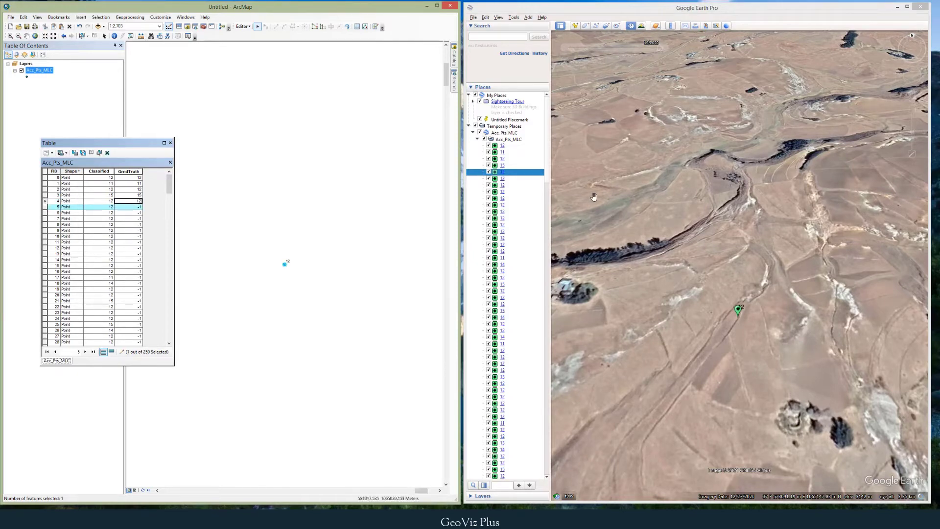
pyautogui.doubleClick(503, 179)
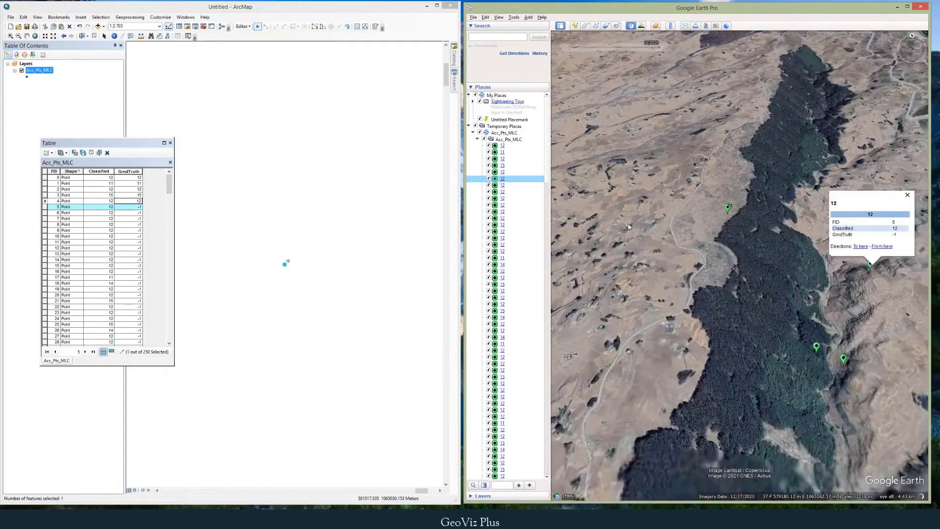
pyautogui.scroll(4, 721, 262)
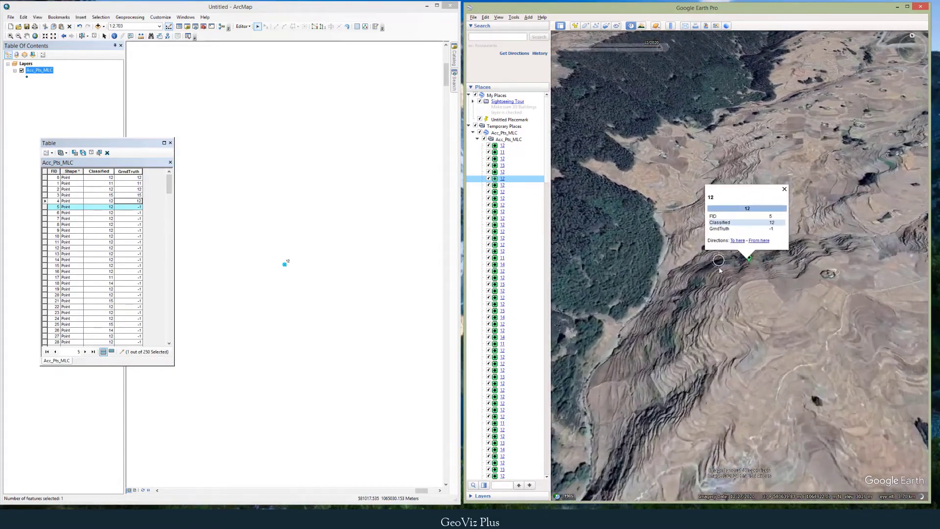
pyautogui.moveTo(737, 283); pyautogui.dragTo(748, 336)
pyautogui.scroll(3, 741, 356)
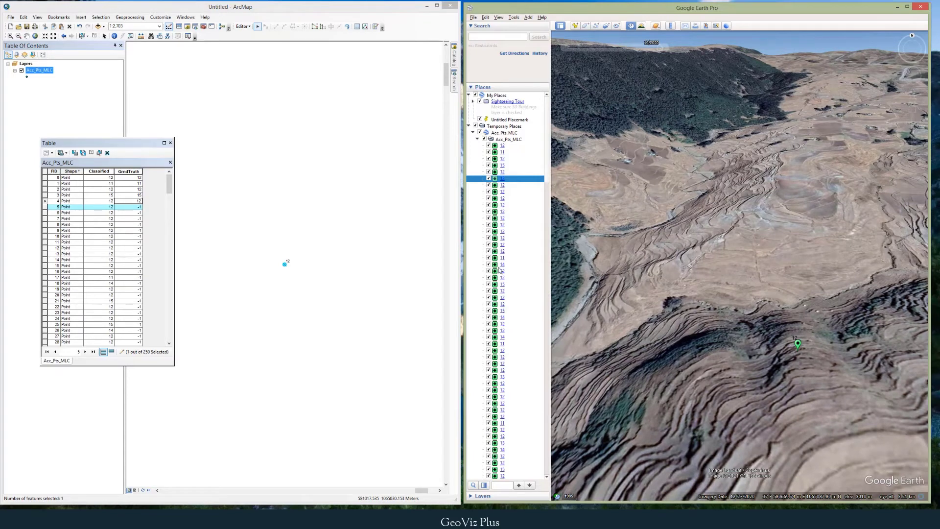
pyautogui.click(133, 208)
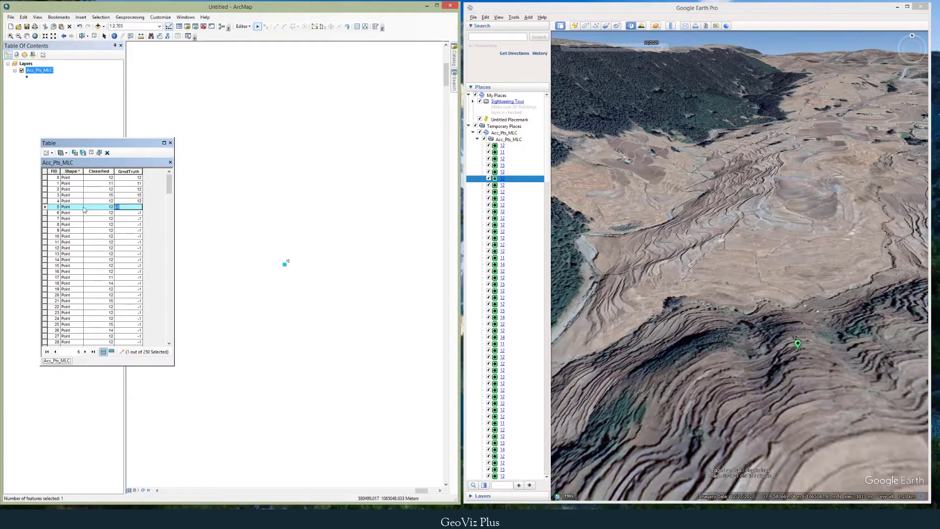
# Check the FID 6 point against the Google Earth imagery and set its GrndTruth value to 12.
pyautogui.click(45, 213)
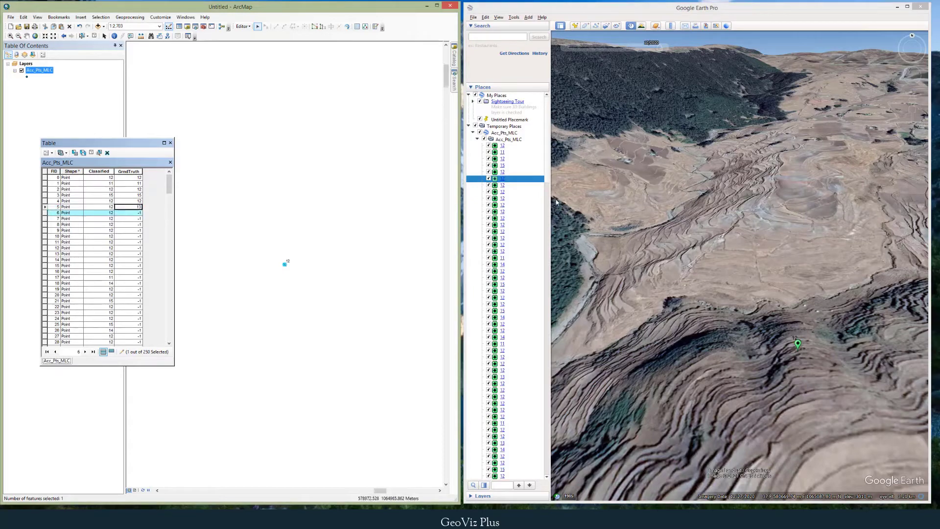
pyautogui.doubleClick(501, 186)
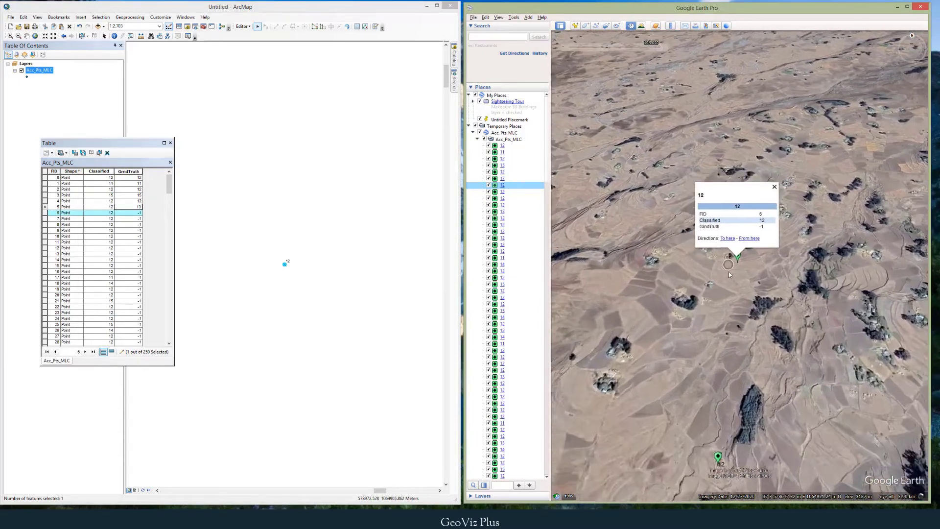
pyautogui.scroll(5, 729, 273)
pyautogui.click(745, 309)
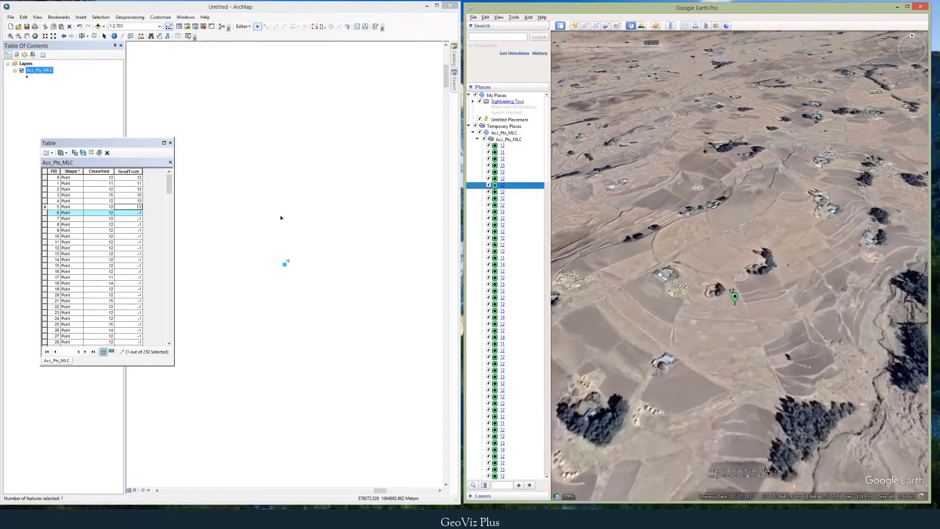
pyautogui.click(133, 213)
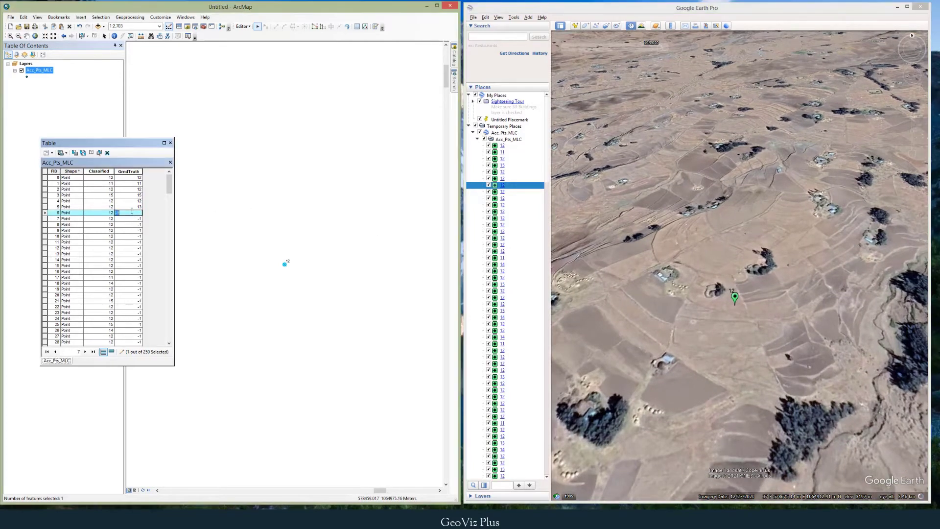
# Check the FID 7 and FID 8 points against the Google Earth imagery and set both GrndTruth values to 12.
pyautogui.click(44, 218)
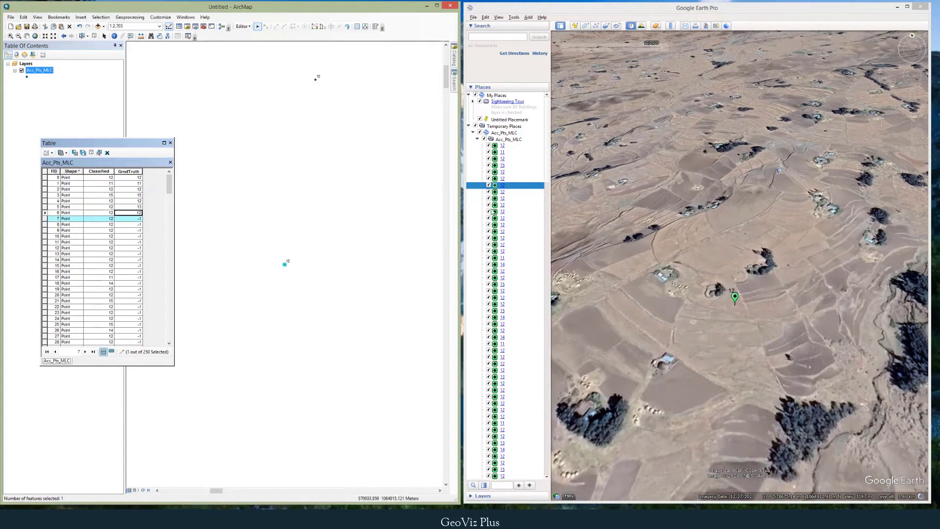
pyautogui.click(502, 192)
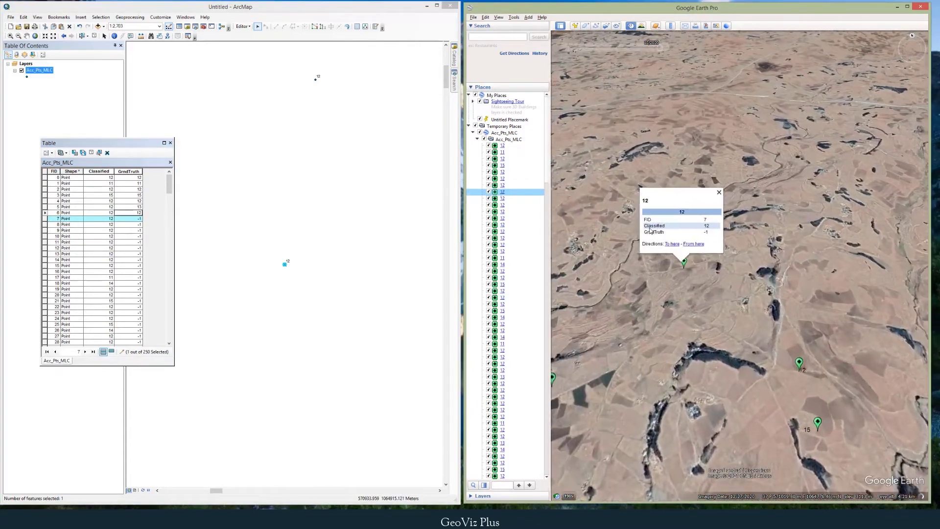
pyautogui.moveTo(734, 302); pyautogui.dragTo(725, 329)
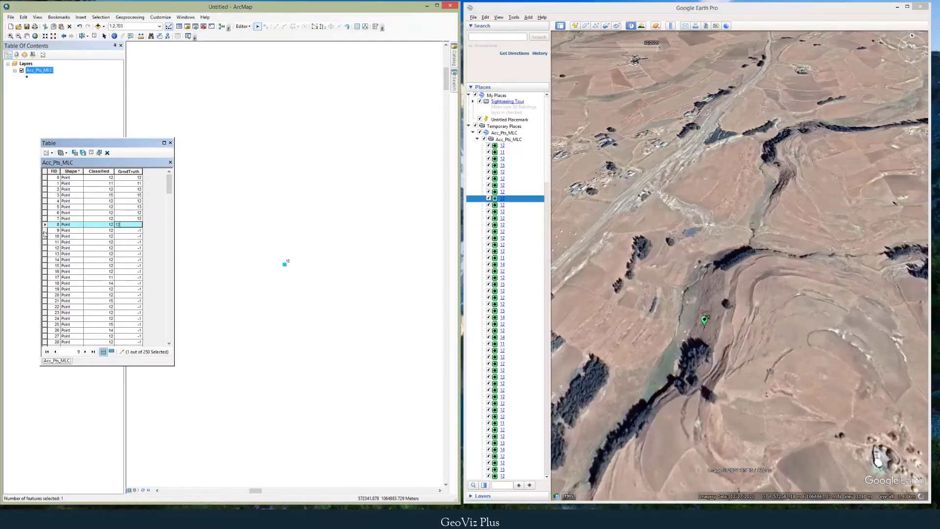
pyautogui.click(44, 231)
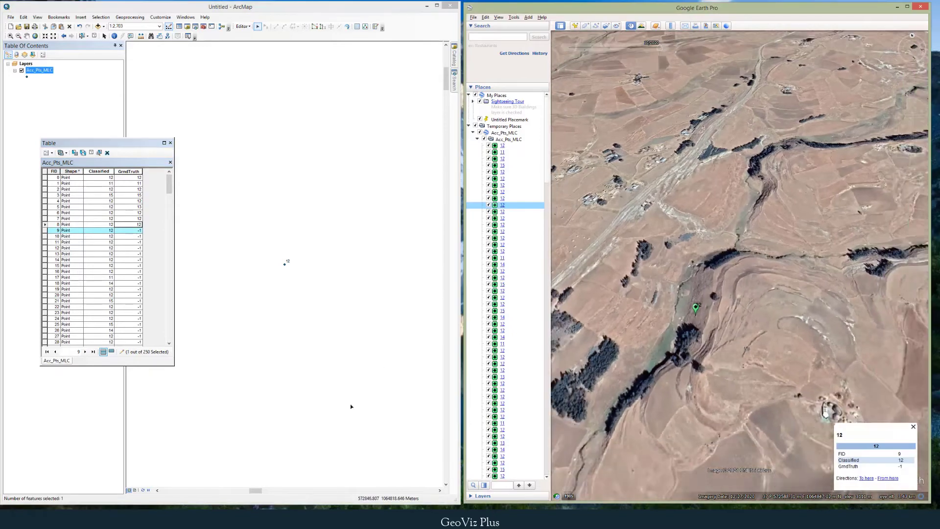
pyautogui.click(304, 519)
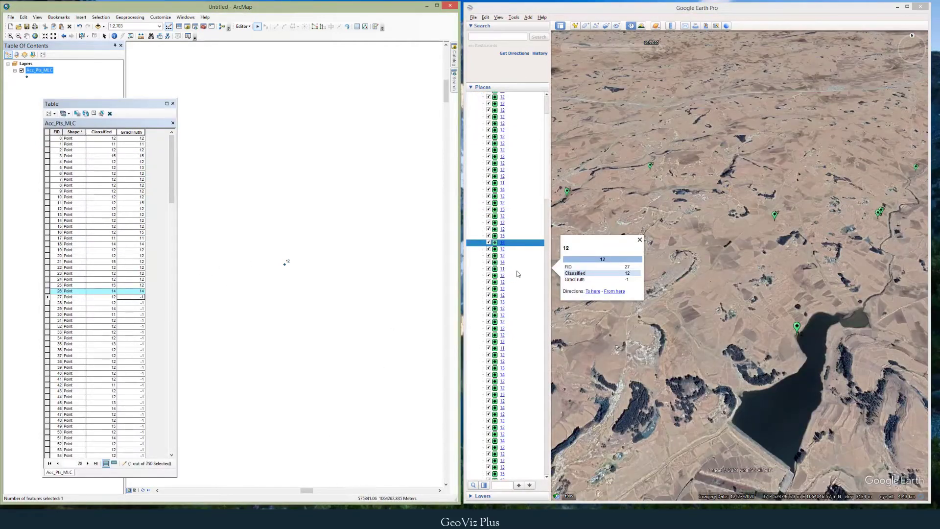
# Check the FID 27 point against the Google Earth imagery and set its GrndTruth value to 15.
pyautogui.click(505, 250)
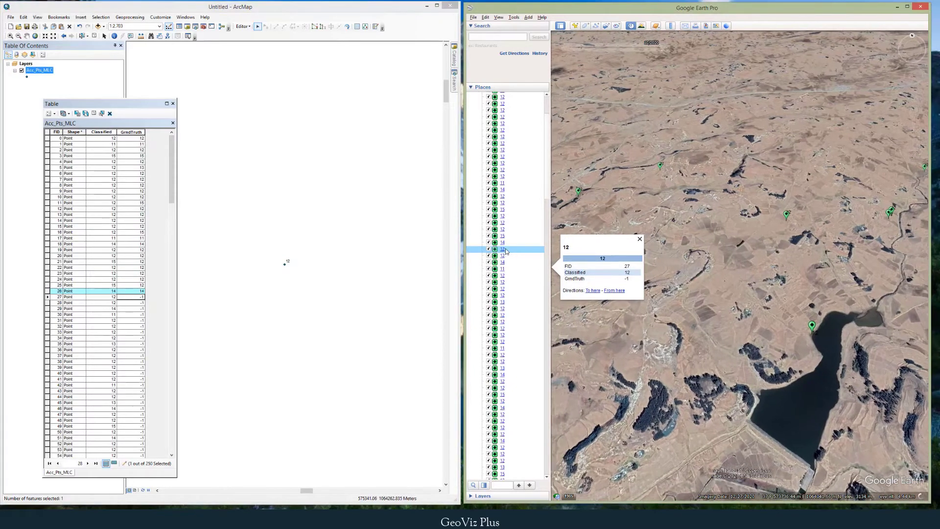
pyautogui.click(48, 297)
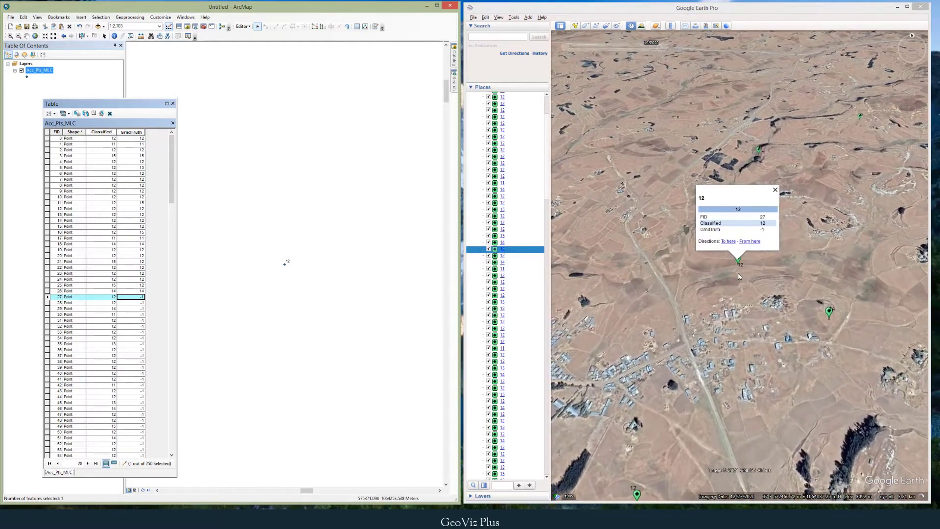
pyautogui.click(748, 306)
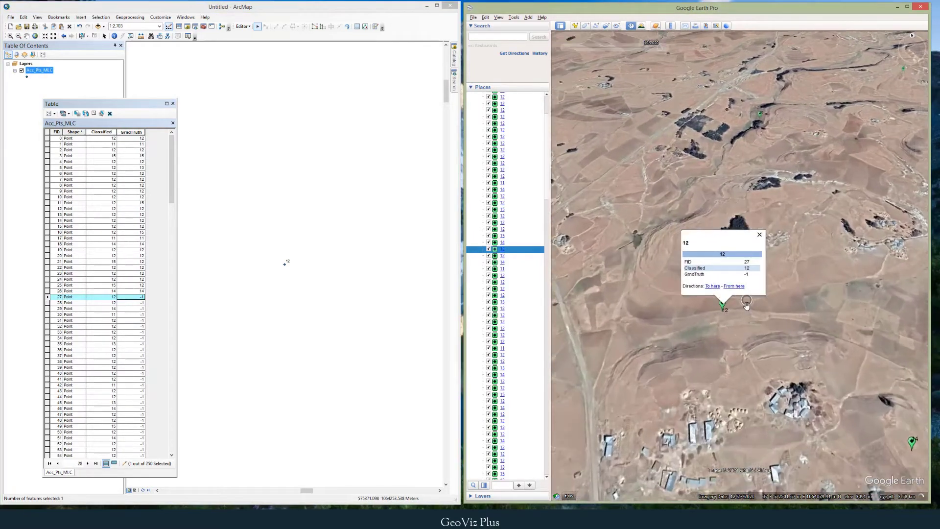
pyautogui.click(130, 297)
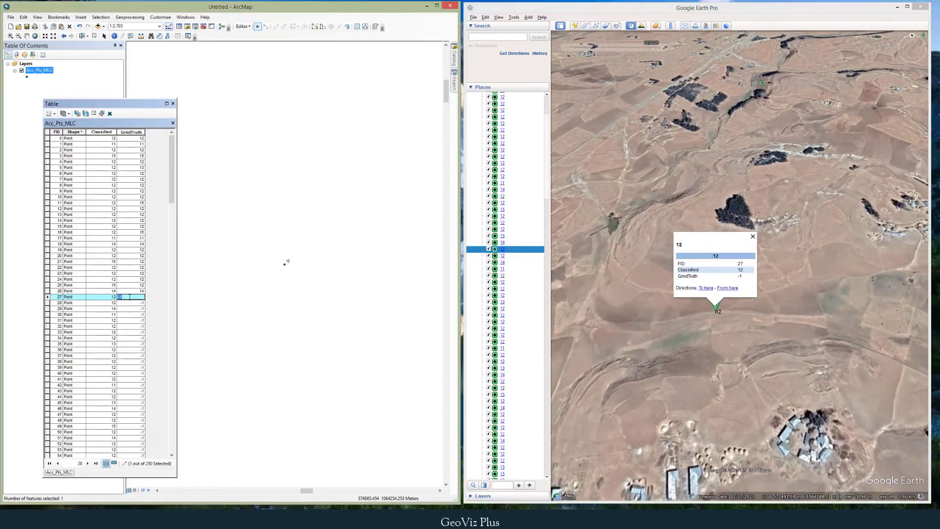
# Check the FID 28 point against the Google Earth imagery and set its GrndTruth value to 12.
pyautogui.click(502, 255)
pyautogui.click(47, 303)
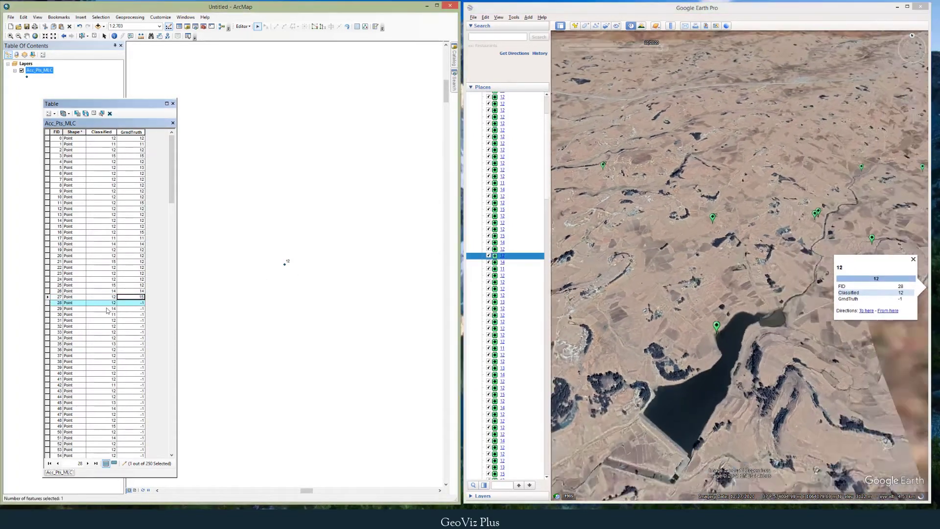
pyautogui.click(135, 303)
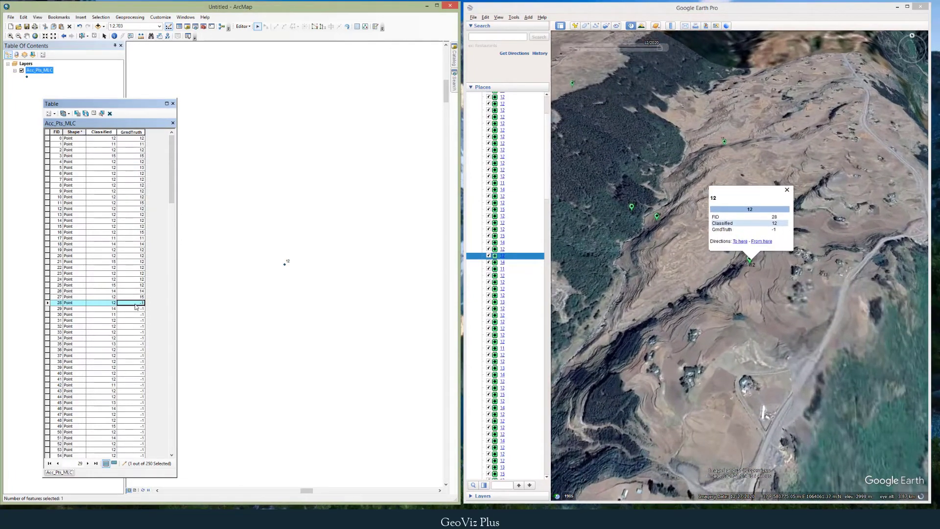
pyautogui.write('12')
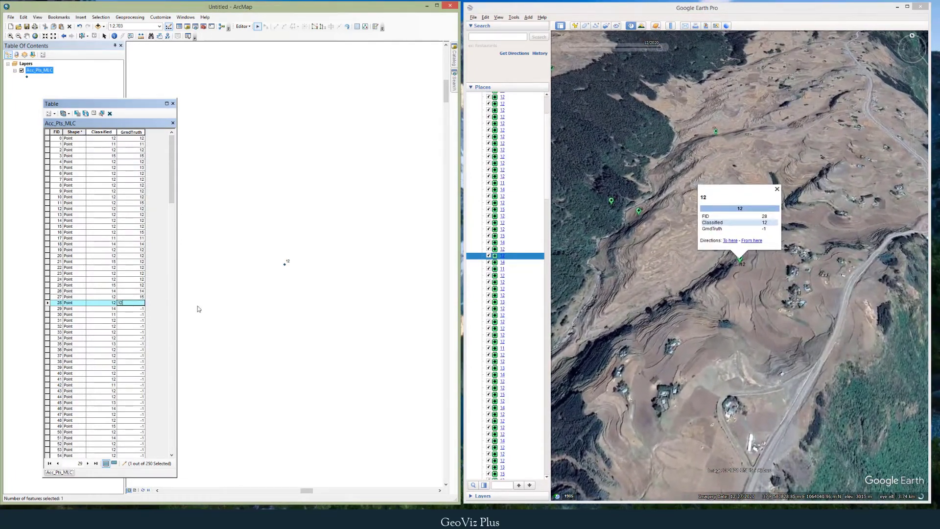
# Check the FID 29 point against the Google Earth imagery and the class list, and set its GrndTruth value to 12.
pyautogui.doubleClick(507, 265)
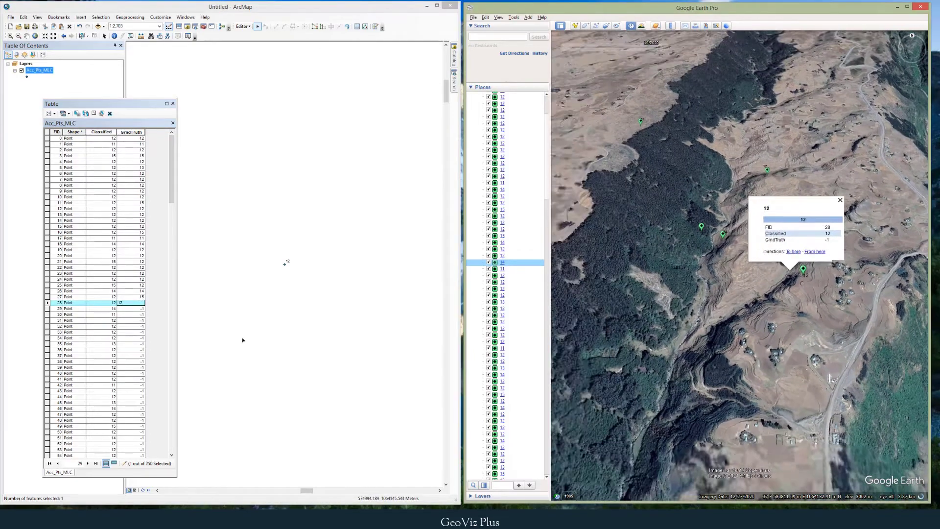
pyautogui.hotkey('alt', 'Tab')
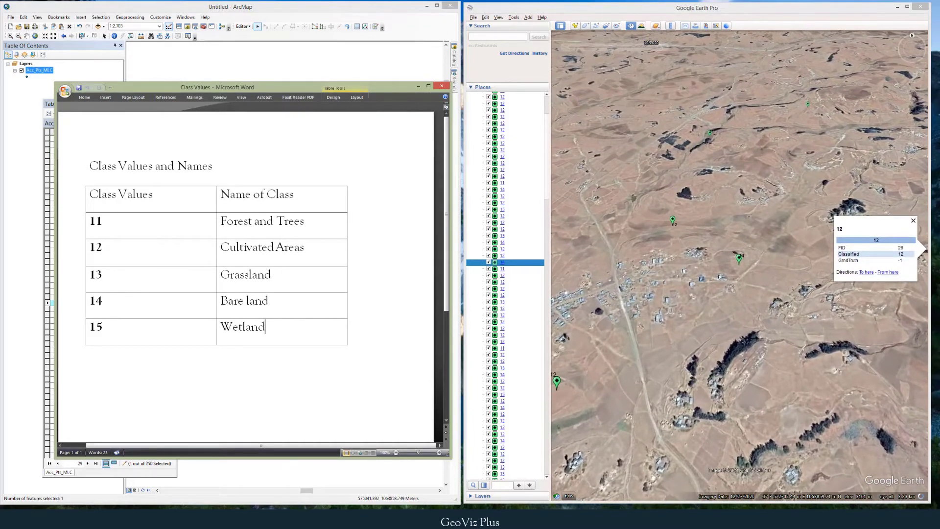
pyautogui.hotkey('alt', 'Tab')
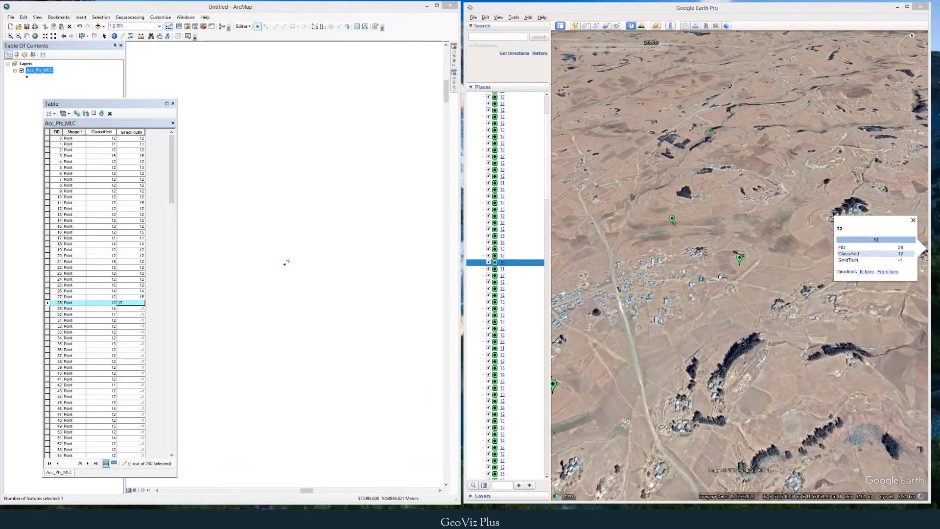
pyautogui.hotkey('alt', 'Tab')
pyautogui.hotkey('alt', 'Tab')
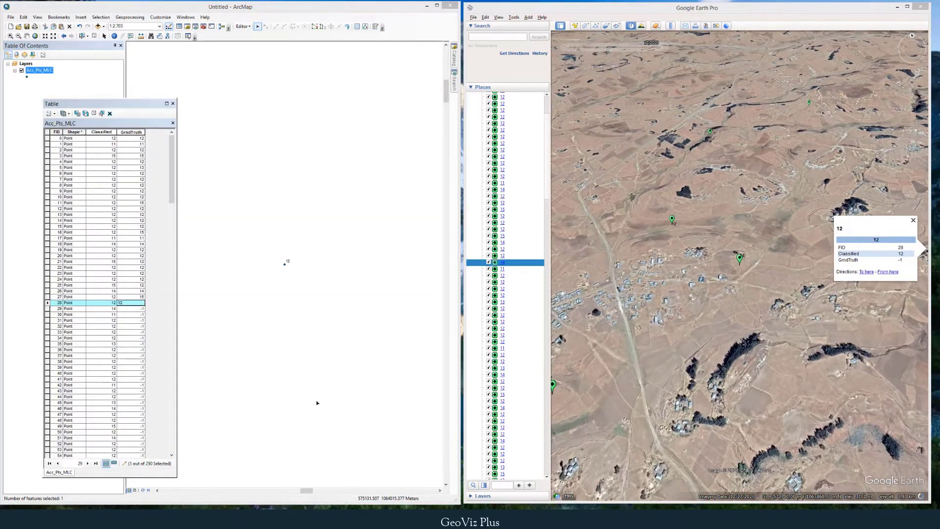
pyautogui.scroll(2, 710, 272)
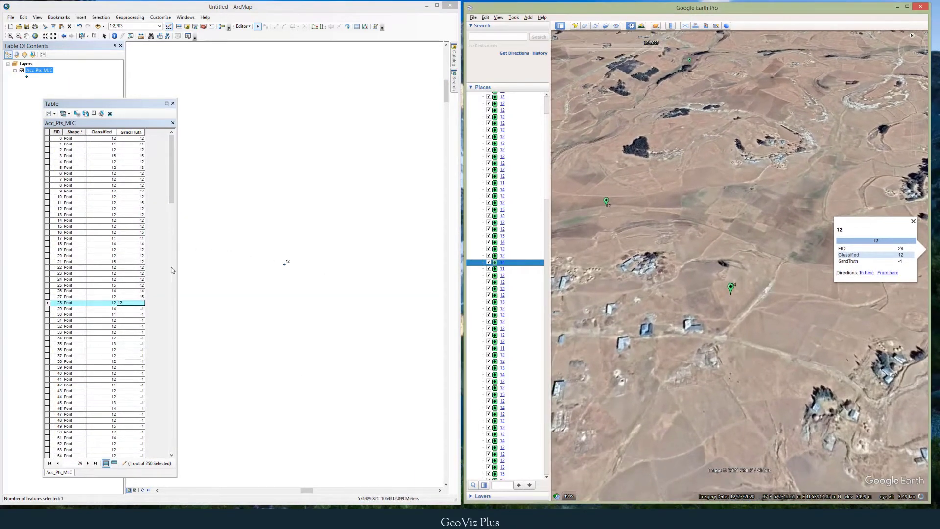
pyautogui.write('12')
pyautogui.click(135, 310)
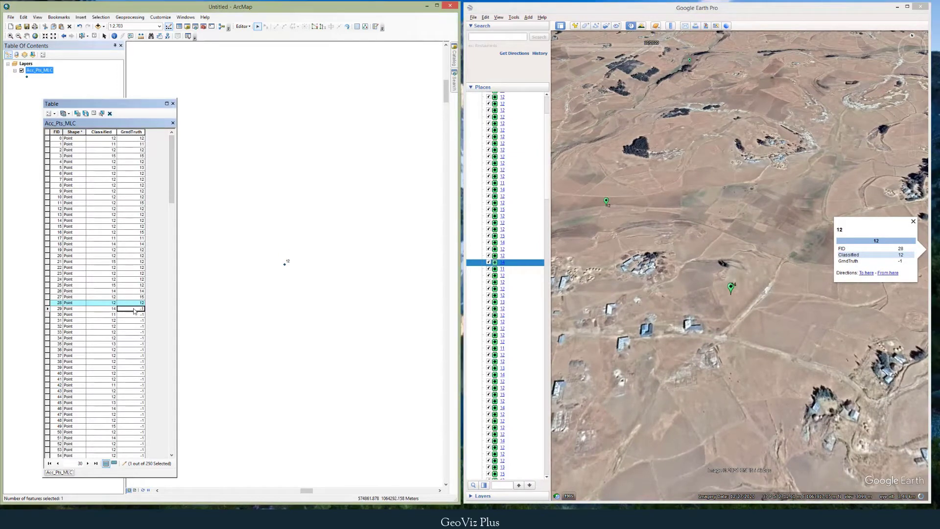
pyautogui.write('12')
# Check the FID 30 point against the Google Earth imagery and set its GrndTruth value to 11.
pyautogui.click(512, 270)
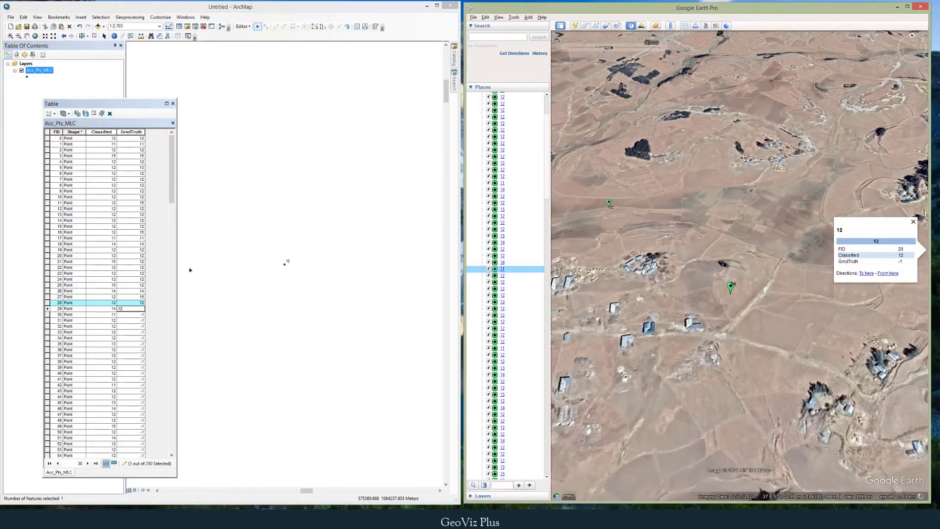
pyautogui.click(48, 316)
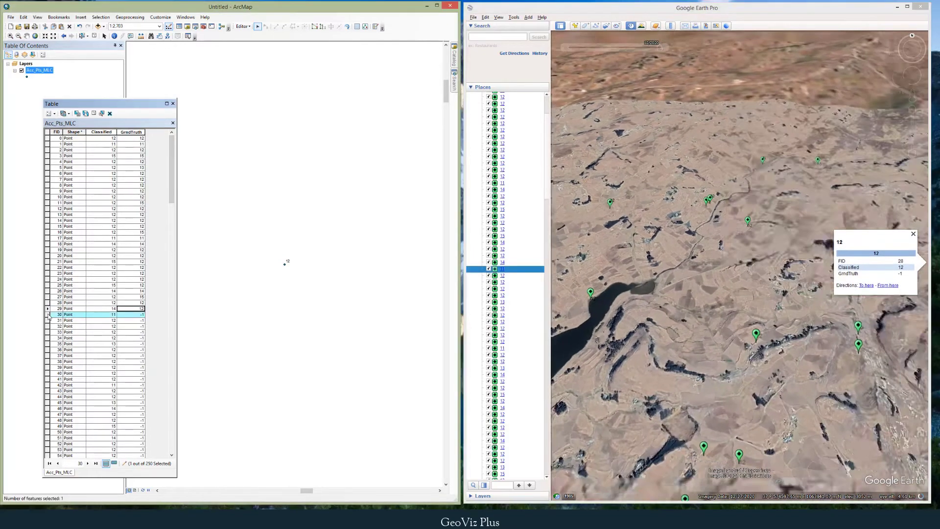
pyautogui.click(132, 315)
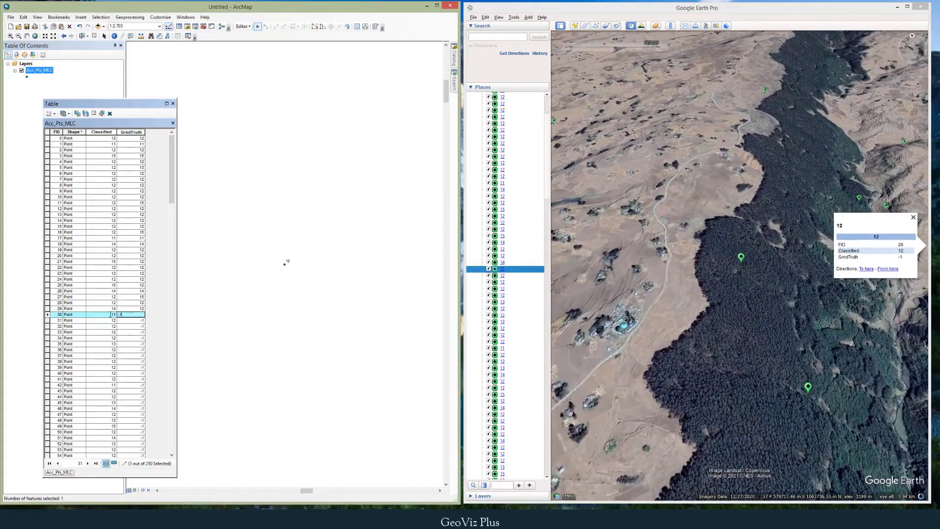
pyautogui.write('11')
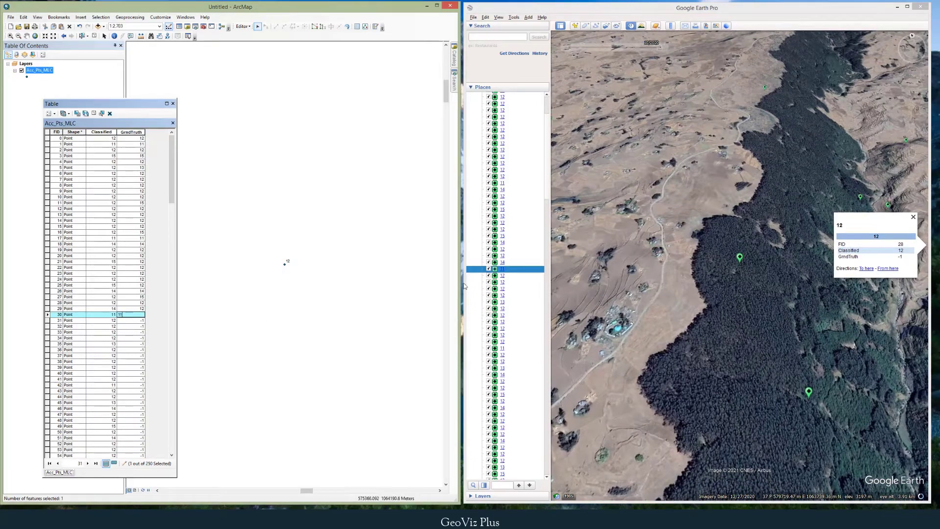
# Locate the FID 31 point in Google Earth and review the GrndTruth values down to the last record, FID 249.
pyautogui.doubleClick(502, 276)
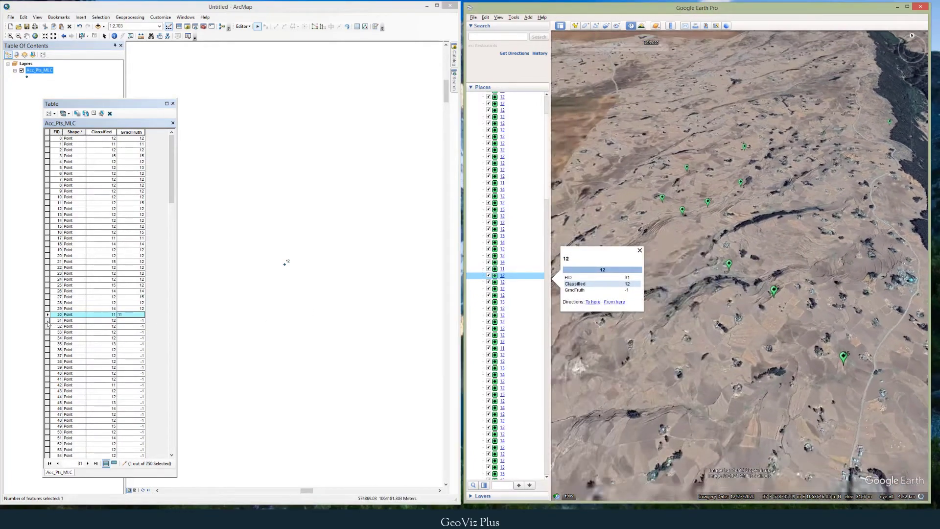
pyautogui.click(48, 321)
pyautogui.scroll(-5, 90, 317)
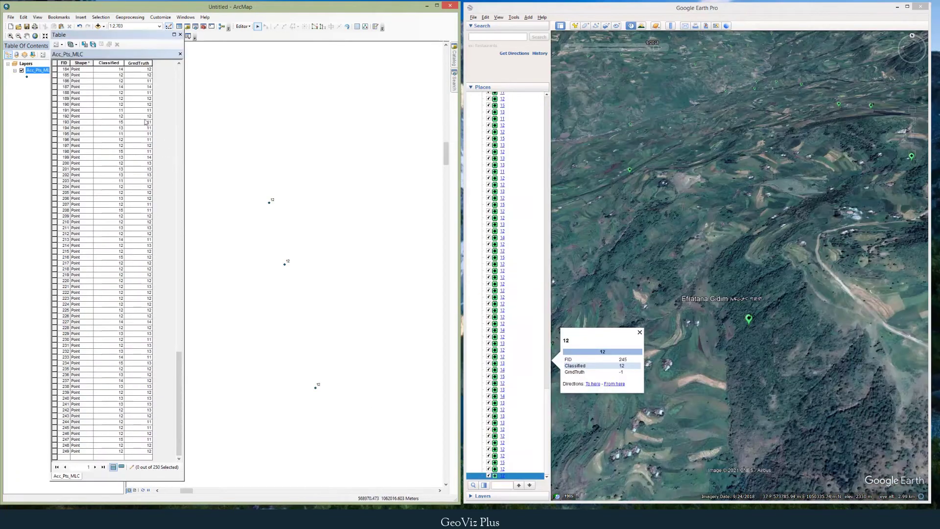
pyautogui.click(146, 122)
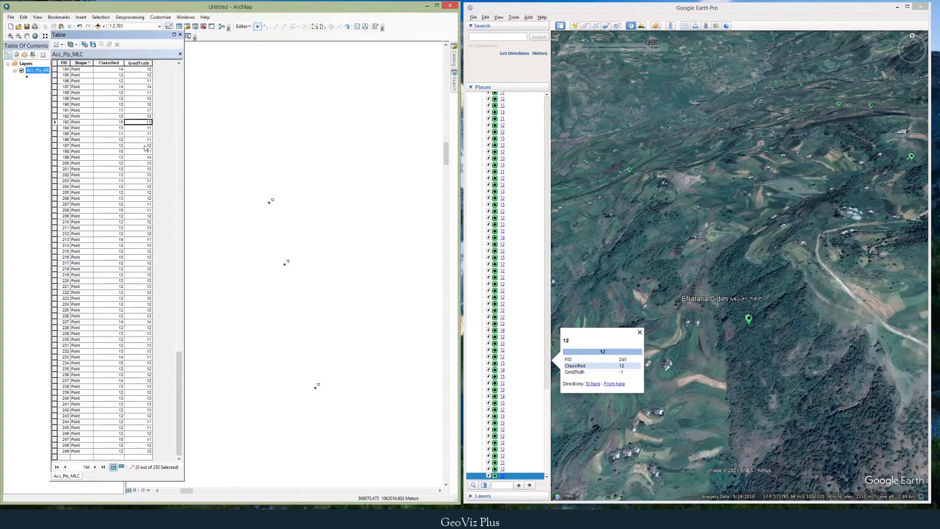
pyautogui.click(148, 451)
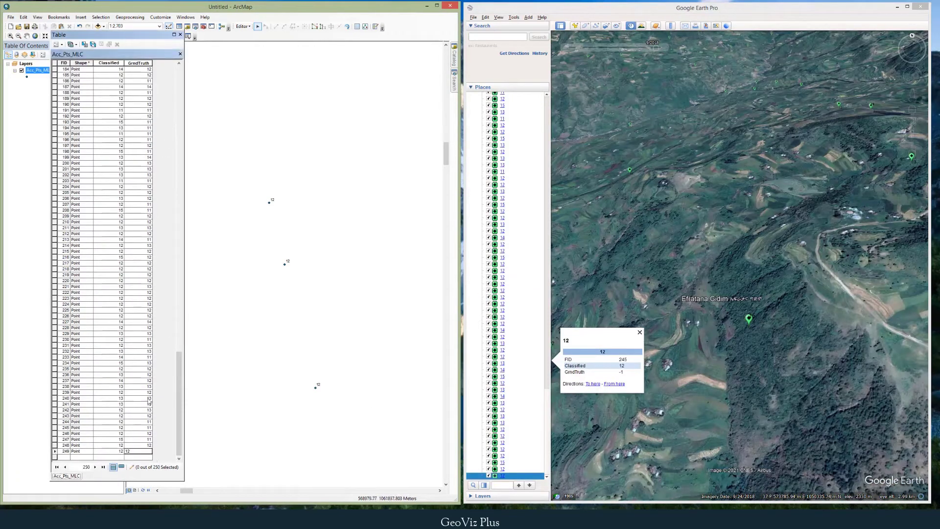
# Save the attribute edits, stop the edit session and close the Acc_Pts_MLC table.
pyautogui.click(243, 26)
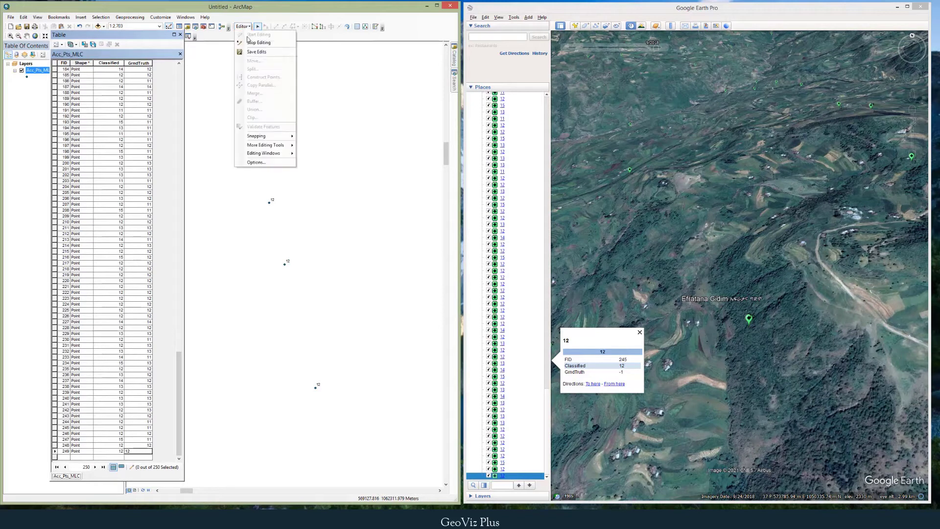
pyautogui.click(251, 51)
pyautogui.click(243, 27)
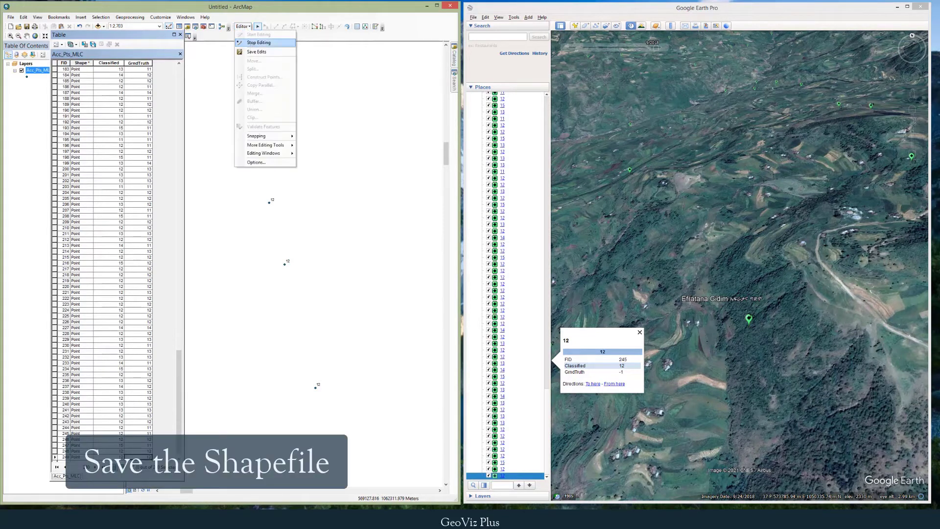
pyautogui.click(255, 43)
pyautogui.click(180, 35)
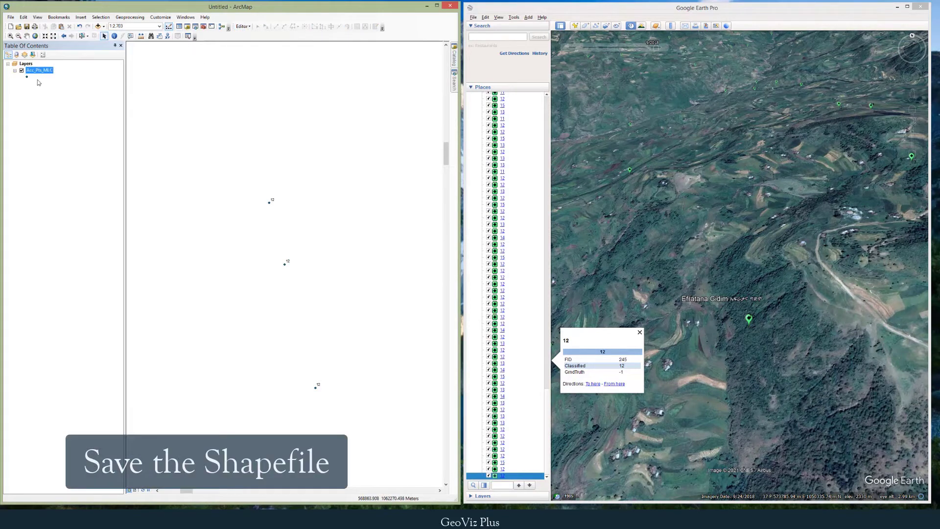
# Add the random tree accuracy points shapefile Acc_Pts_RFC.shp from the RANDOM TREE folder to the map.
pyautogui.click(98, 26)
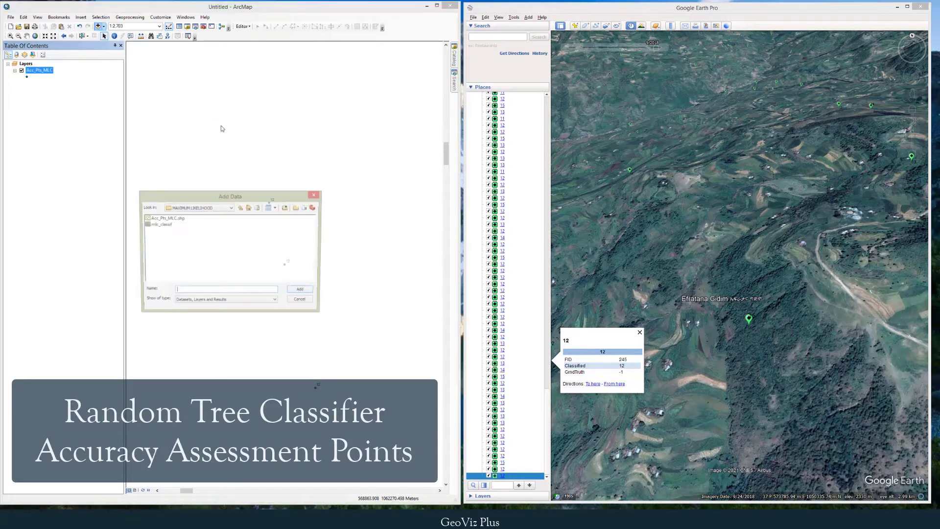
pyautogui.click(240, 208)
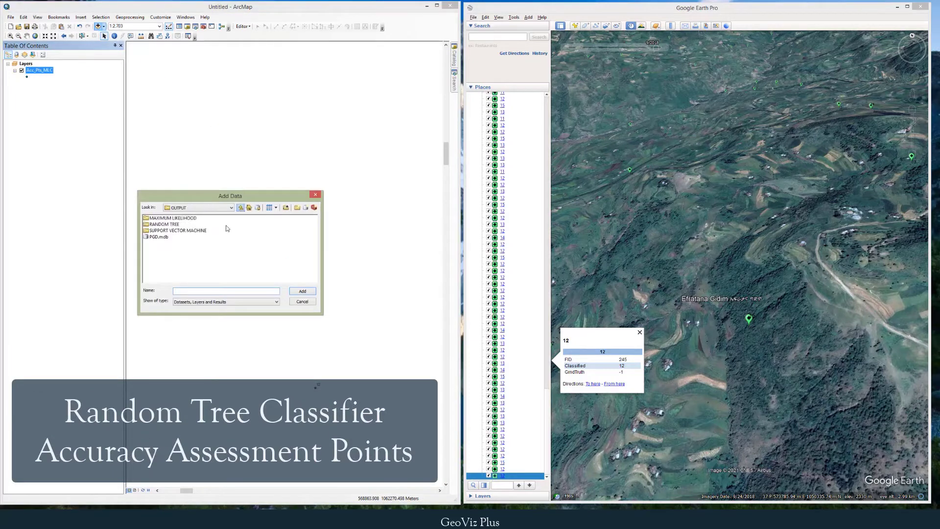
pyautogui.doubleClick(166, 224)
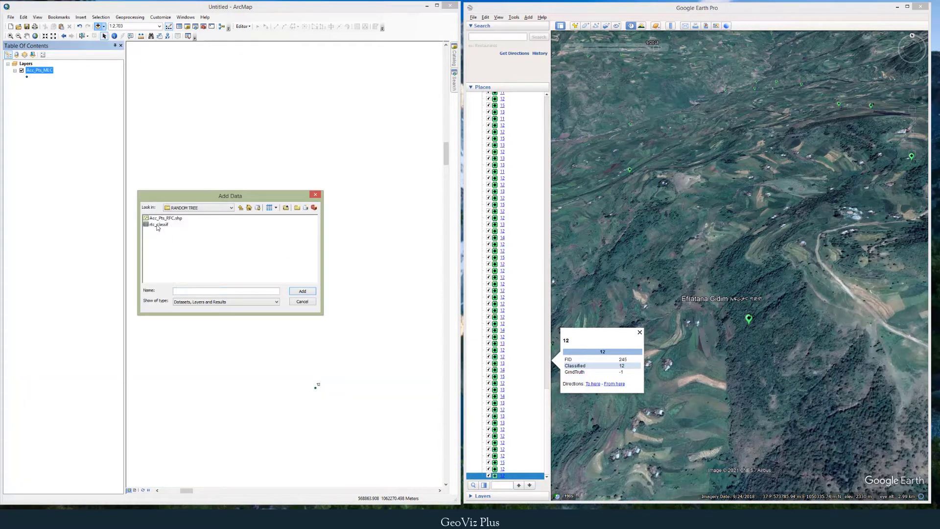
pyautogui.doubleClick(164, 219)
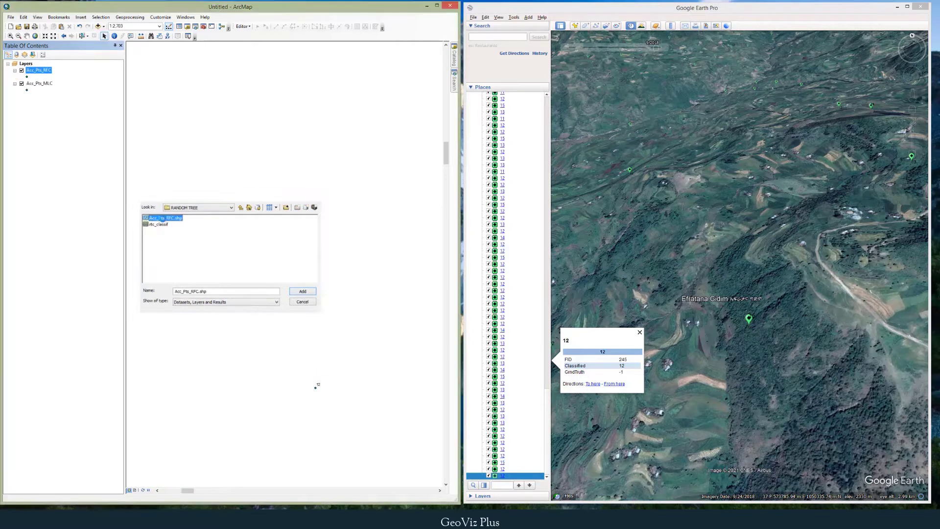
# Remove the Acc_Pts_MLC layer from the map and zoom to the full extent of Acc_Pts_RFC.
pyautogui.rightClick(40, 83)
pyautogui.click(60, 95)
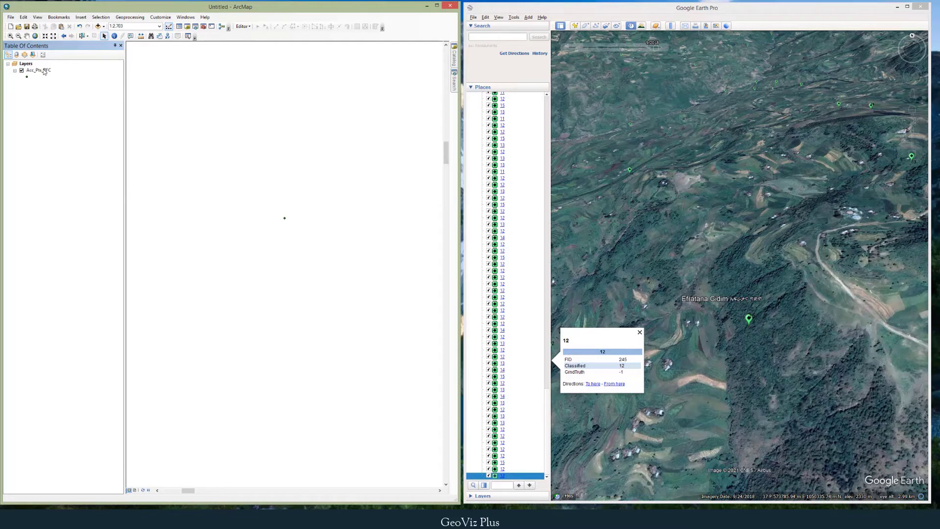
pyautogui.rightClick(44, 72)
pyautogui.click(63, 108)
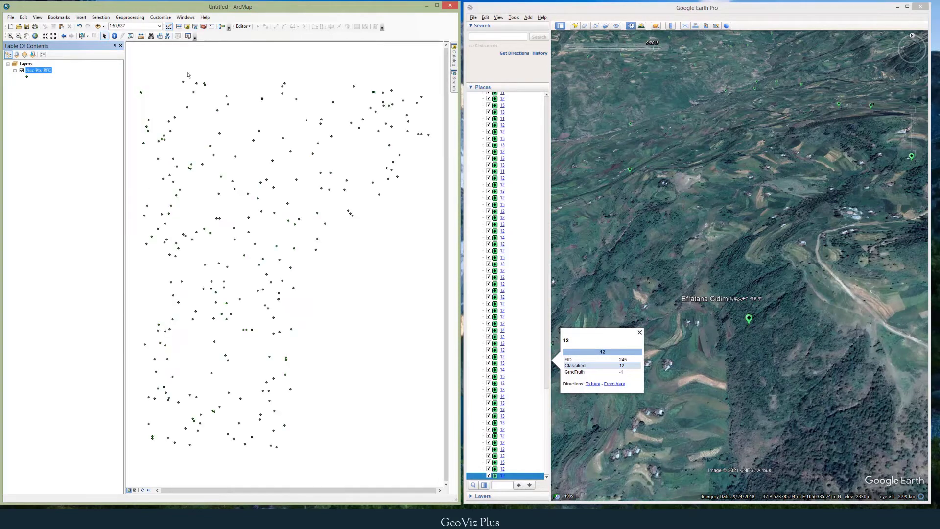
# Open the Layer To KML conversion tool and choose Acc_Pts_RFC as the input layer.
pyautogui.click(203, 27)
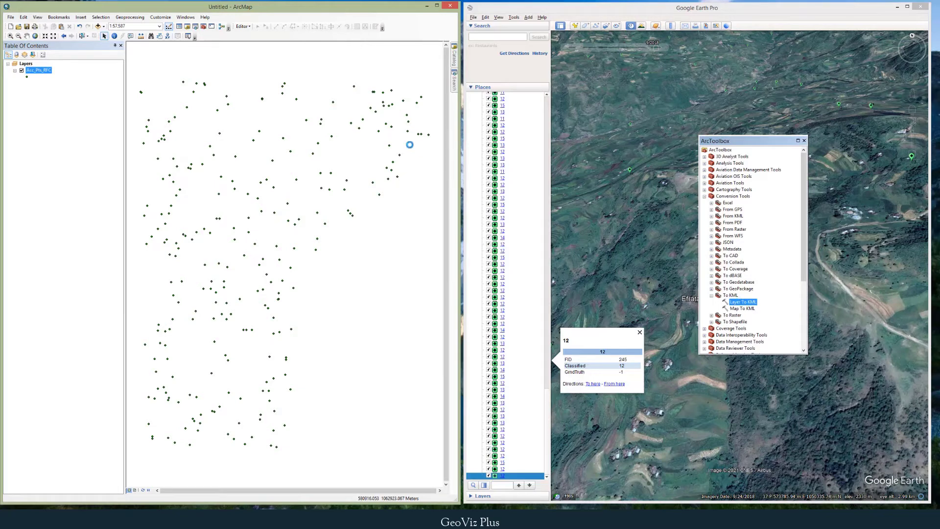
pyautogui.click(411, 147)
pyautogui.click(218, 154)
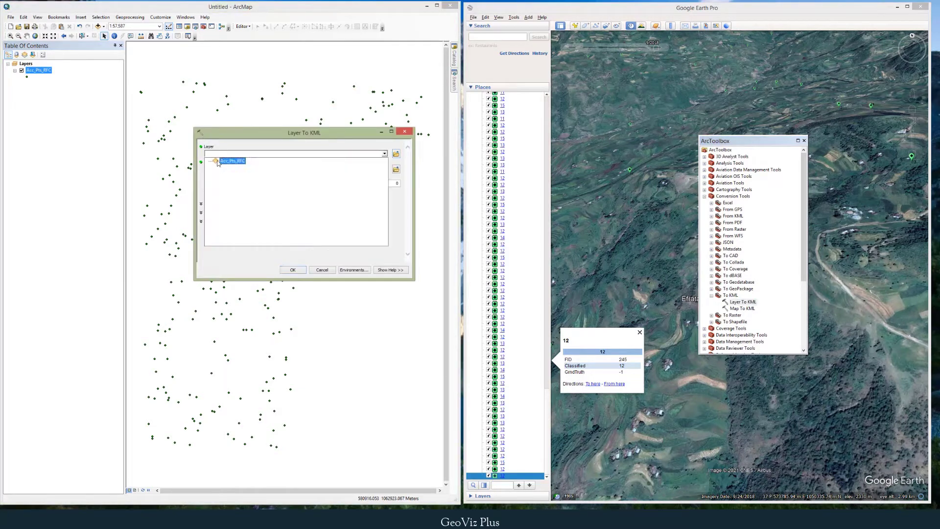
pyautogui.click(233, 161)
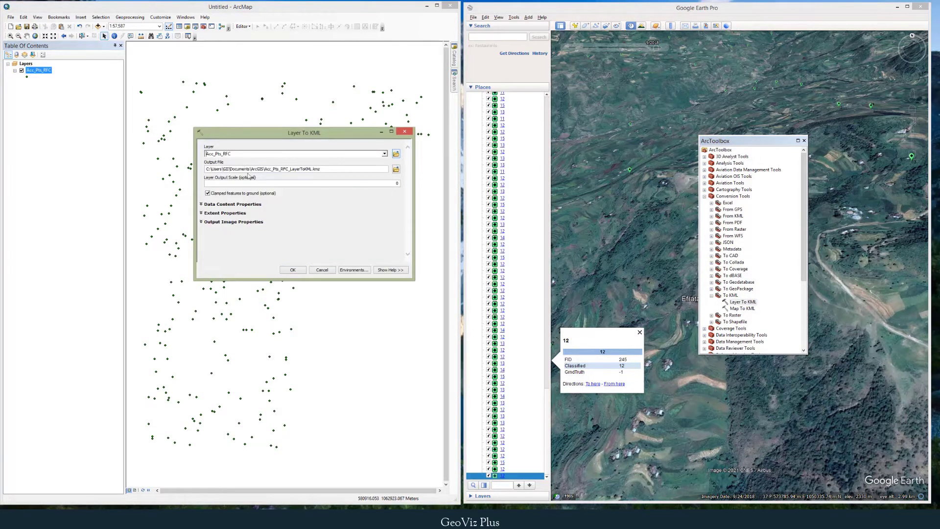
# Set the KML output file to Acc_pts_RFC in the RANDOM TREE folder and run the conversion.
pyautogui.click(397, 170)
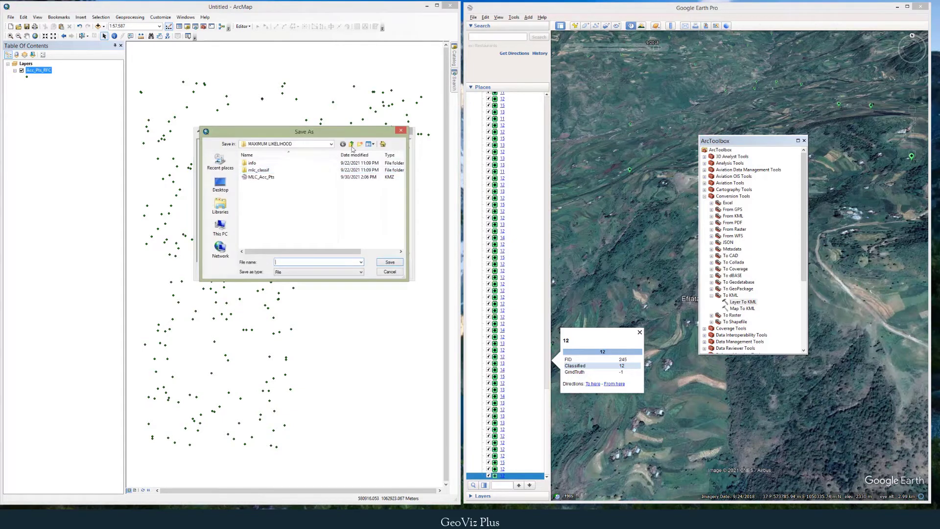
pyautogui.click(351, 144)
pyautogui.click(263, 177)
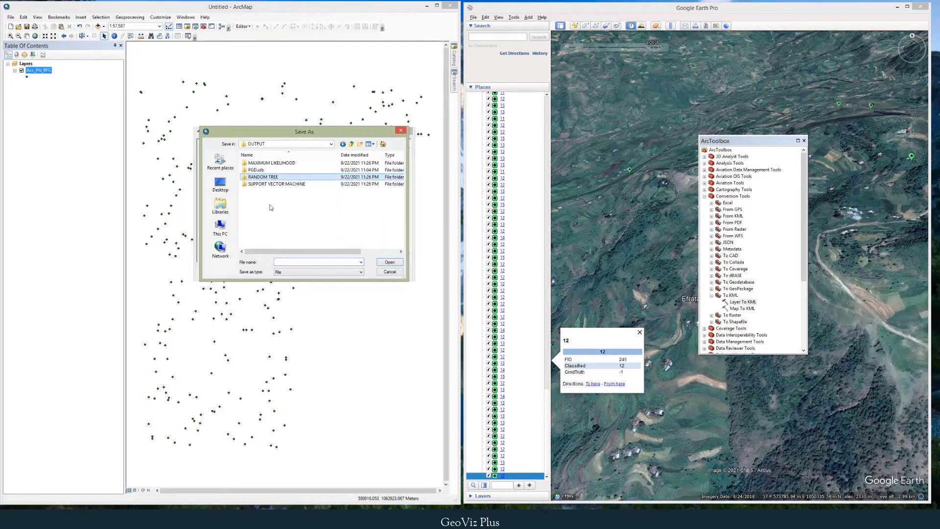
pyautogui.press('Return')
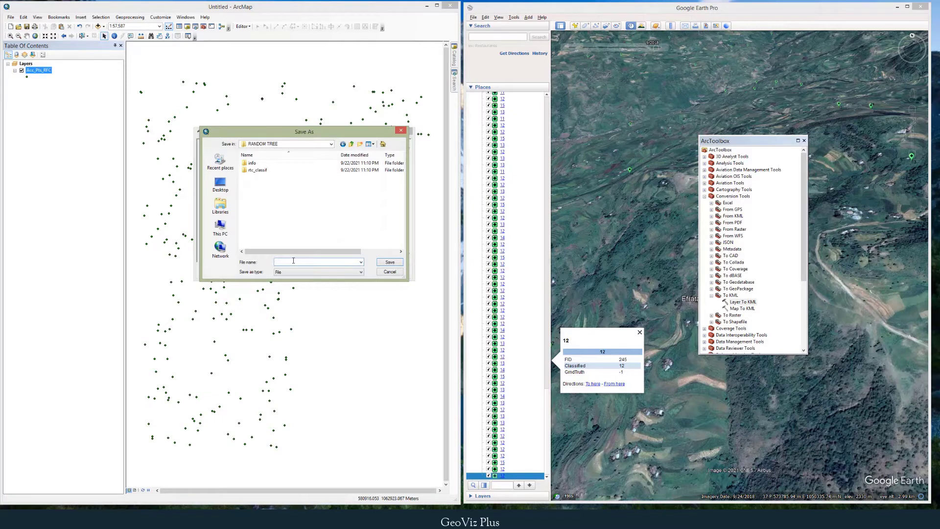
pyautogui.write('Acc_pts_RFC')
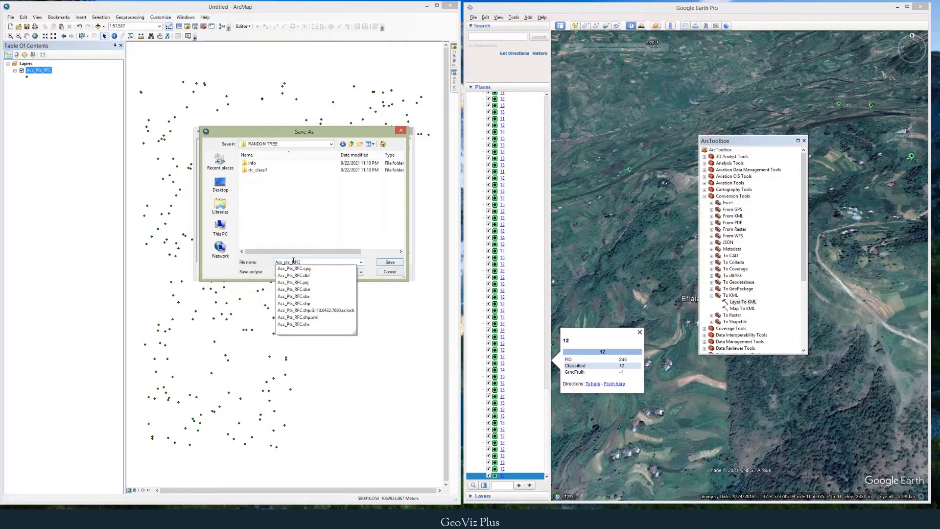
pyautogui.press('Return')
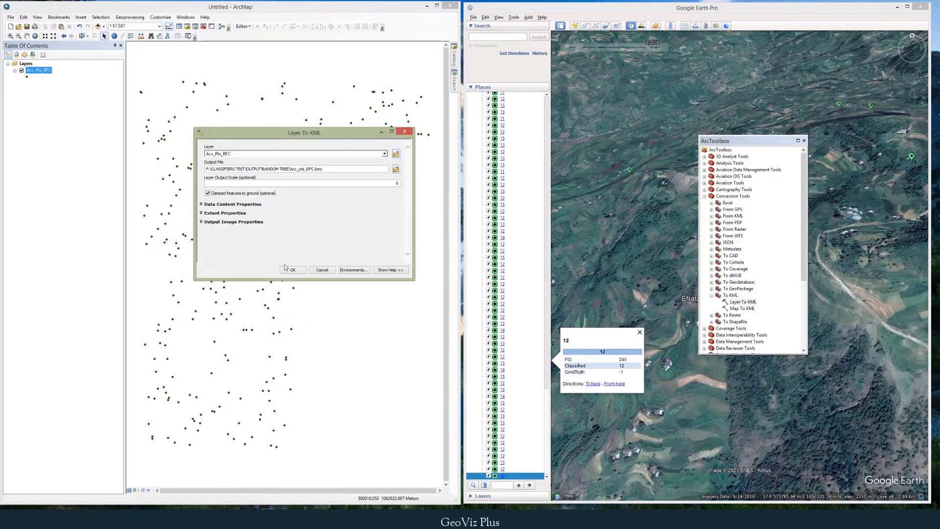
pyautogui.click(293, 270)
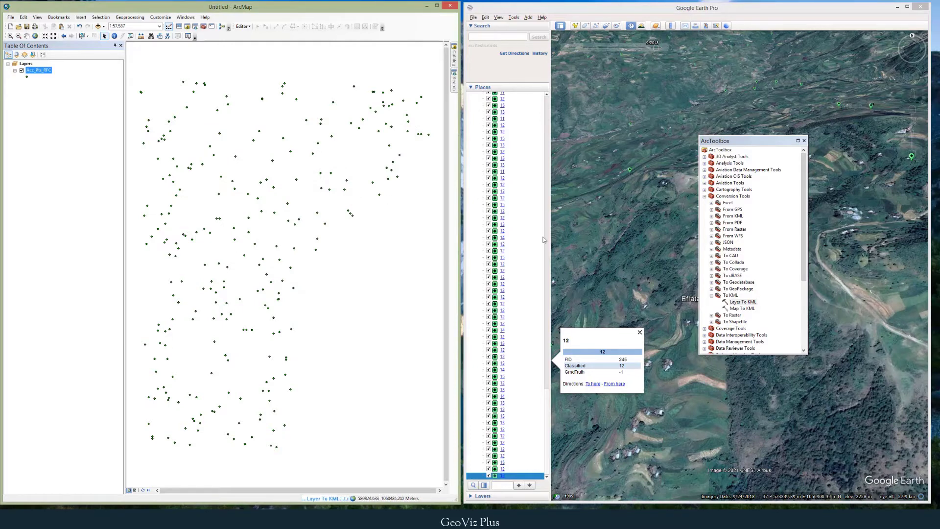
# Delete the old Acc_Pts_MLC point set from the temporary places in Google Earth.
pyautogui.moveTo(547, 396); pyautogui.dragTo(547, 101)
pyautogui.click(477, 141)
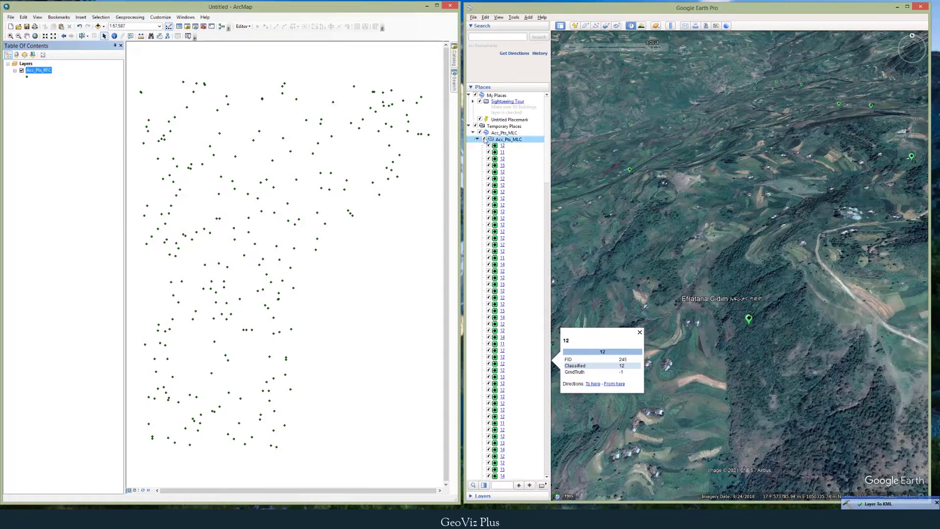
pyautogui.rightClick(495, 139)
pyautogui.rightClick(498, 134)
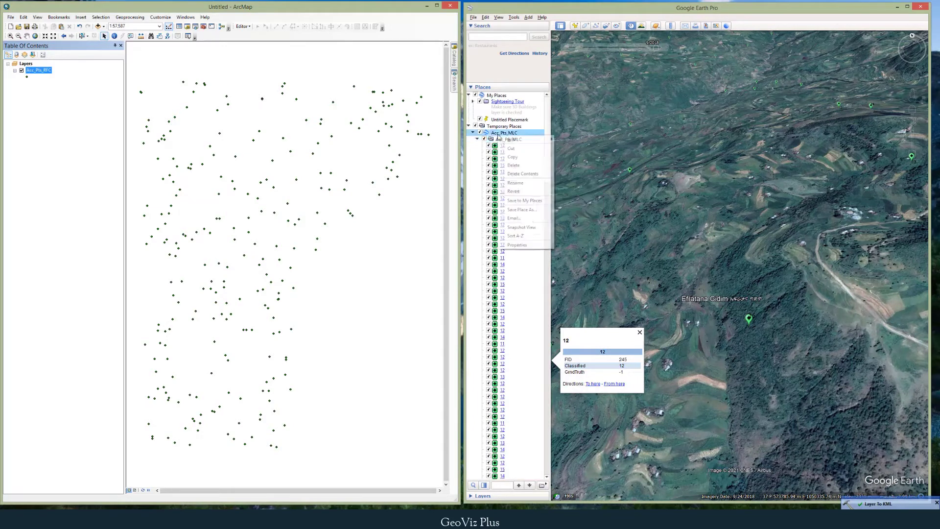
pyautogui.click(513, 165)
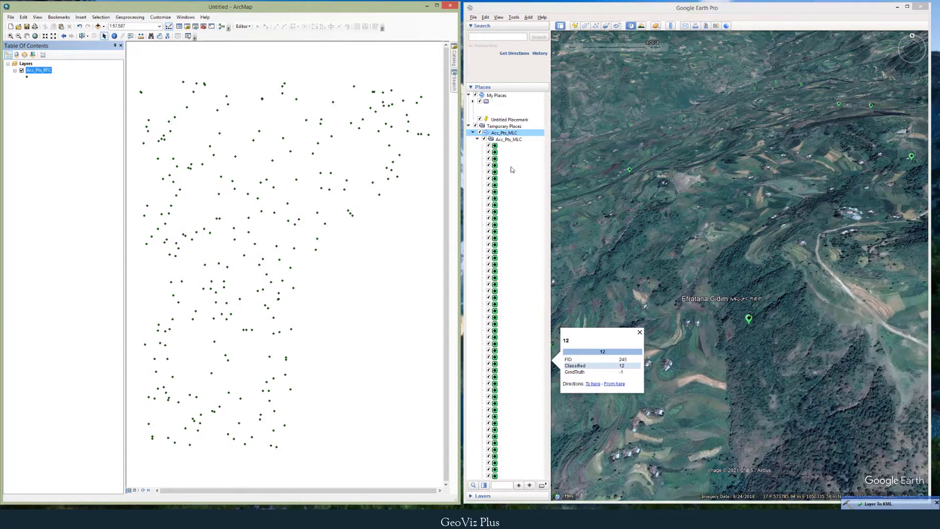
# Confirm the removal of the old point set and load the Acc_pts_RFC KMZ from the OUTPUT\RANDOM TREE folder into Google Earth.
pyautogui.click(738, 265)
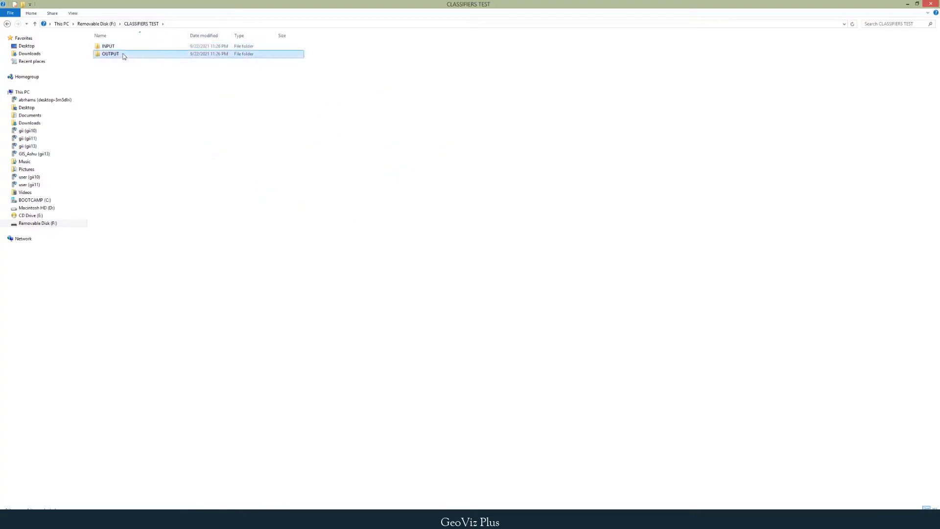
pyautogui.doubleClick(128, 53)
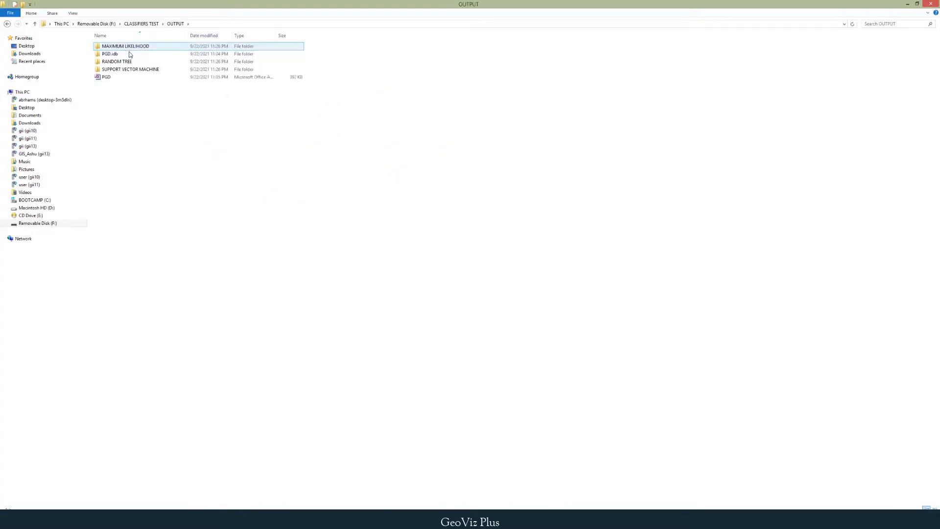
pyautogui.doubleClick(120, 61)
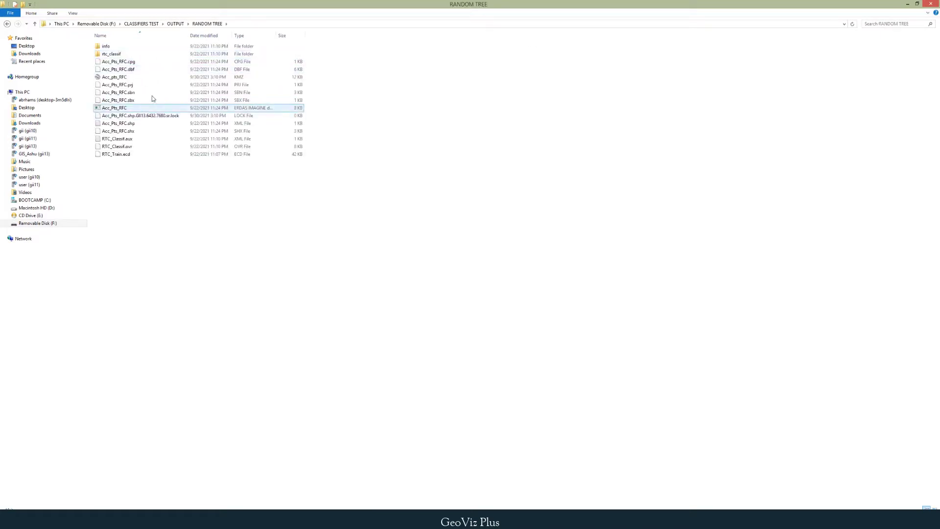
pyautogui.doubleClick(163, 79)
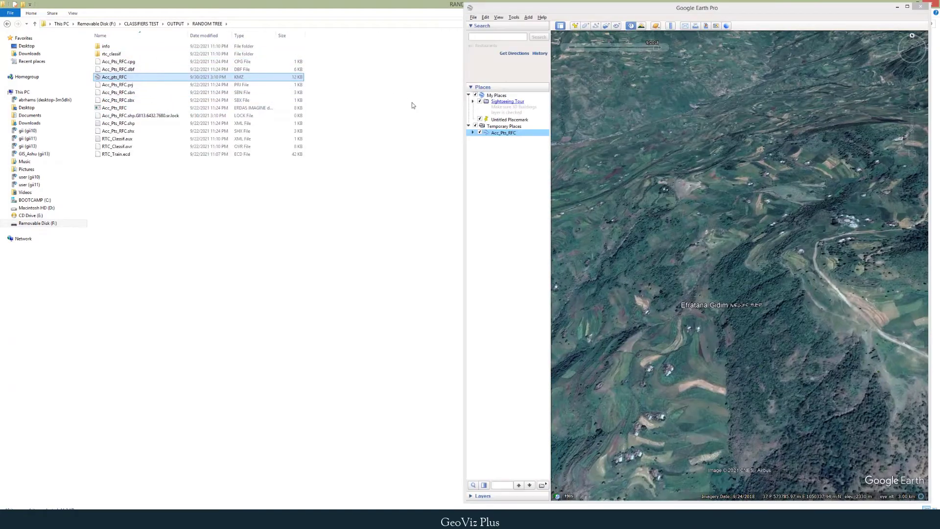
pyautogui.click(454, 17)
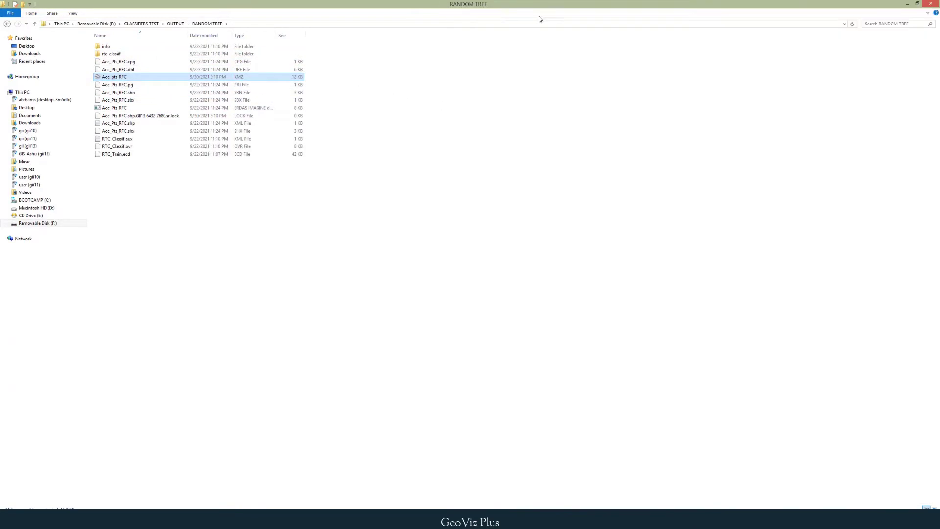
pyautogui.click(907, 3)
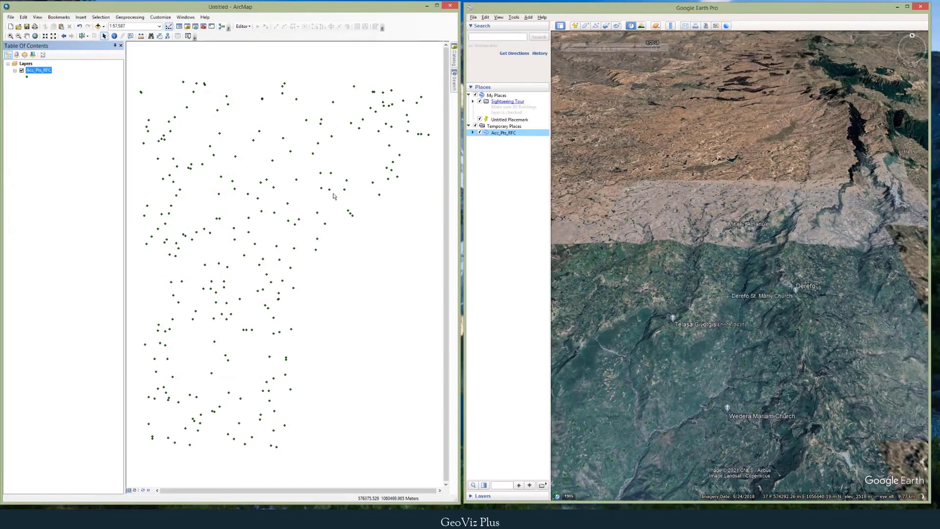
# Change the icon of the Acc_Pts_RFC points in Google Earth to the yellow paddle marker with a square (ylw-square).
pyautogui.rightClick(490, 133)
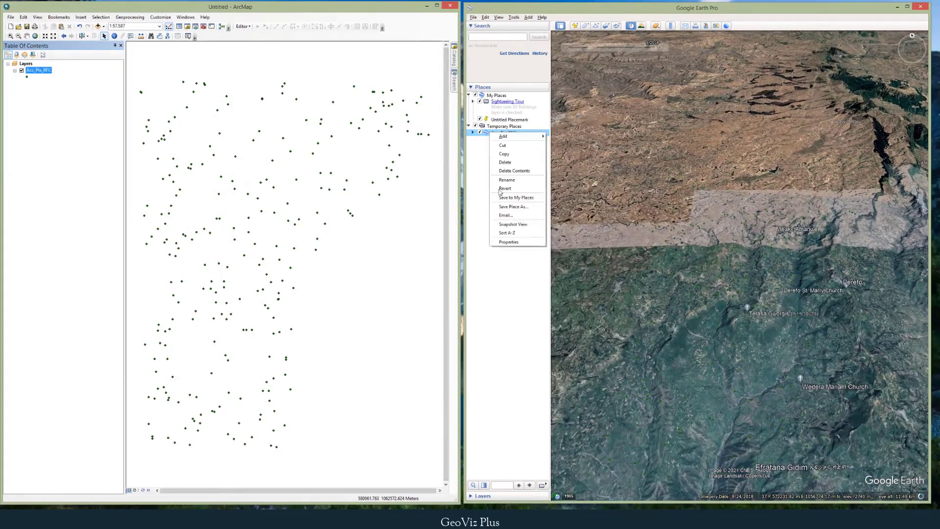
pyautogui.click(508, 241)
pyautogui.click(289, 196)
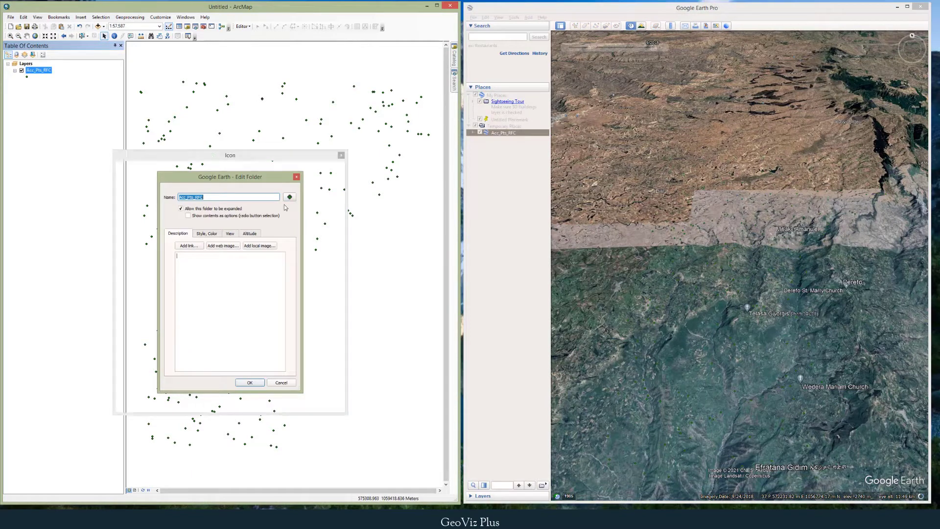
pyautogui.click(215, 253)
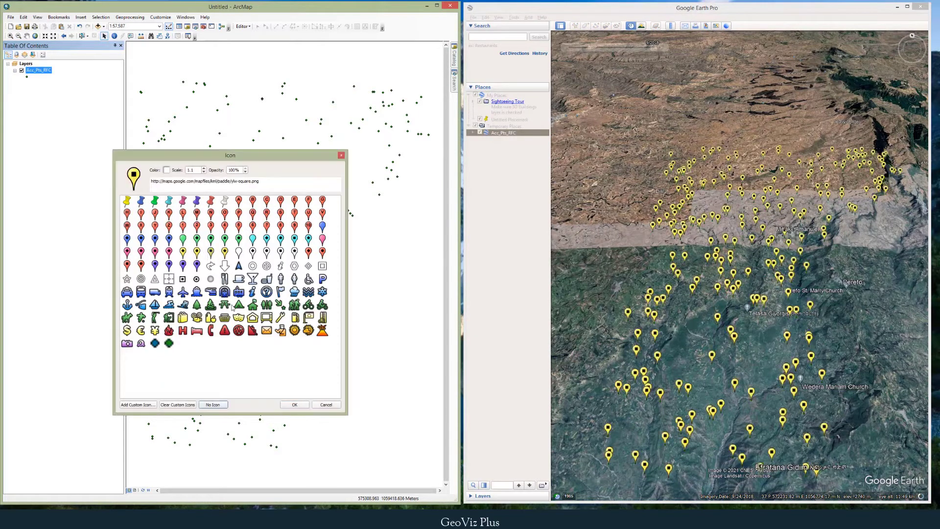
pyautogui.click(303, 406)
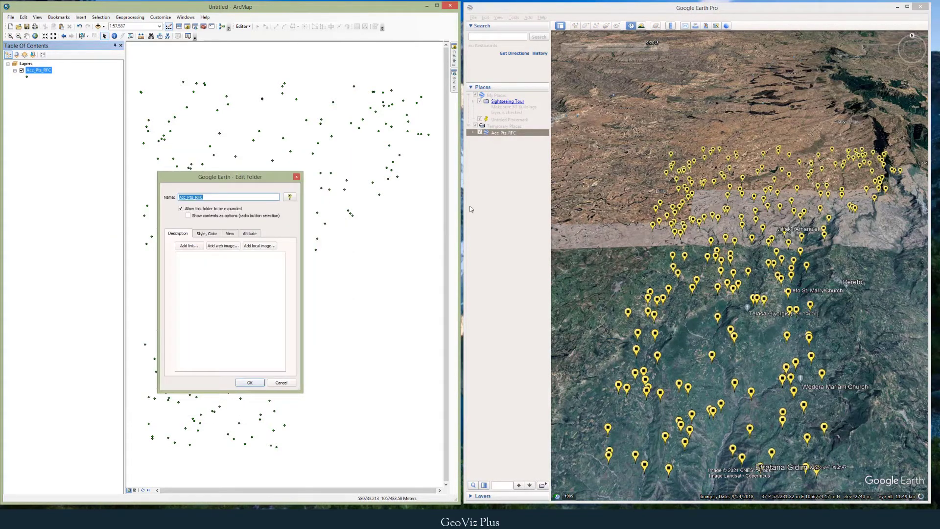
pyautogui.click(259, 384)
# Open the attribute table of the Acc_Pts_RFC layer in ArcMap and start an edit session.
pyautogui.rightClick(41, 71)
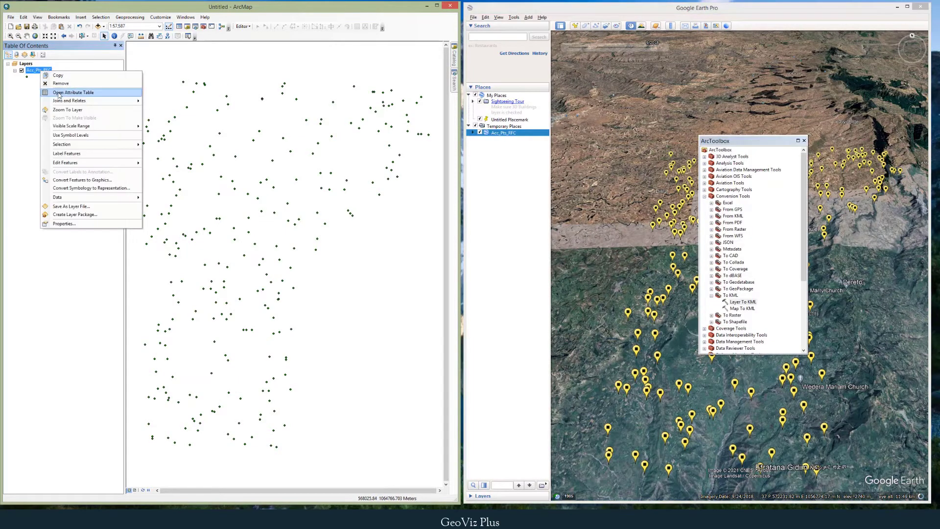
pyautogui.click(58, 93)
pyautogui.click(243, 27)
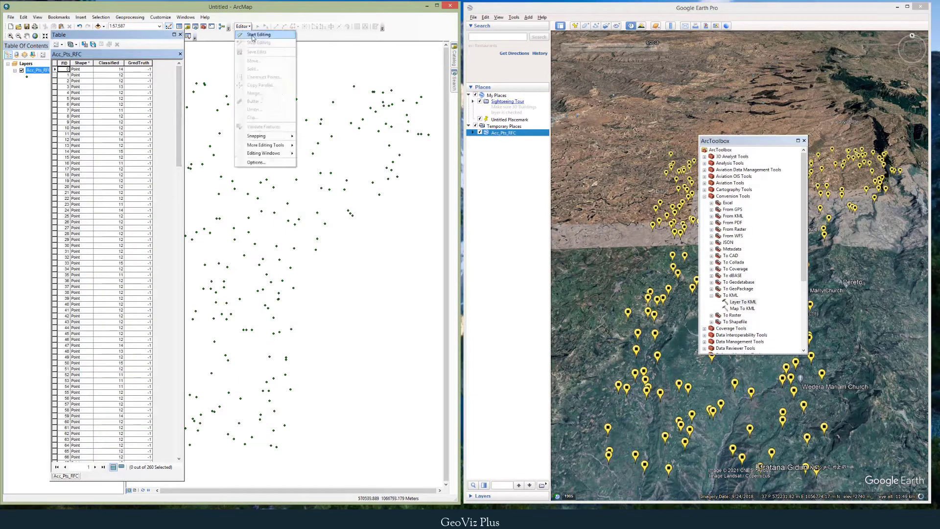
pyautogui.click(252, 36)
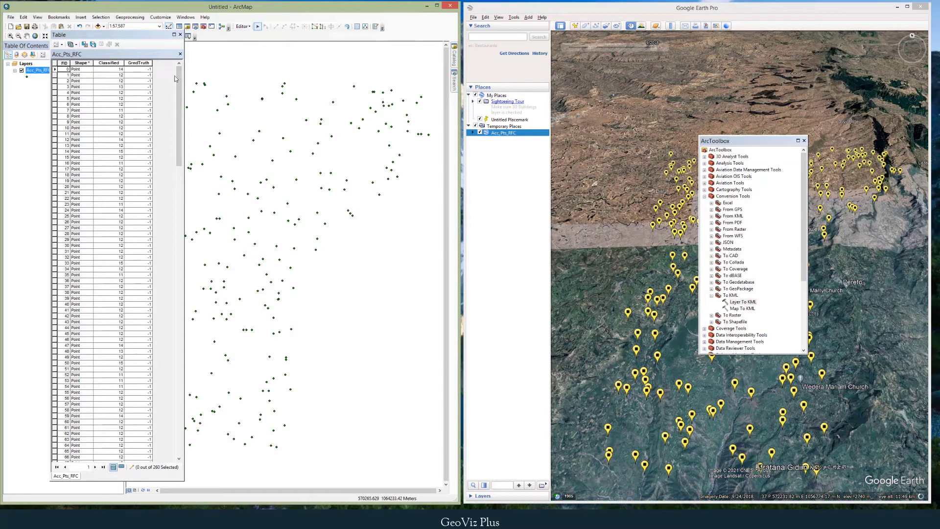
# Expand the Acc_Pts_RFC folders in Google Earth to list the individual points.
pyautogui.click(473, 132)
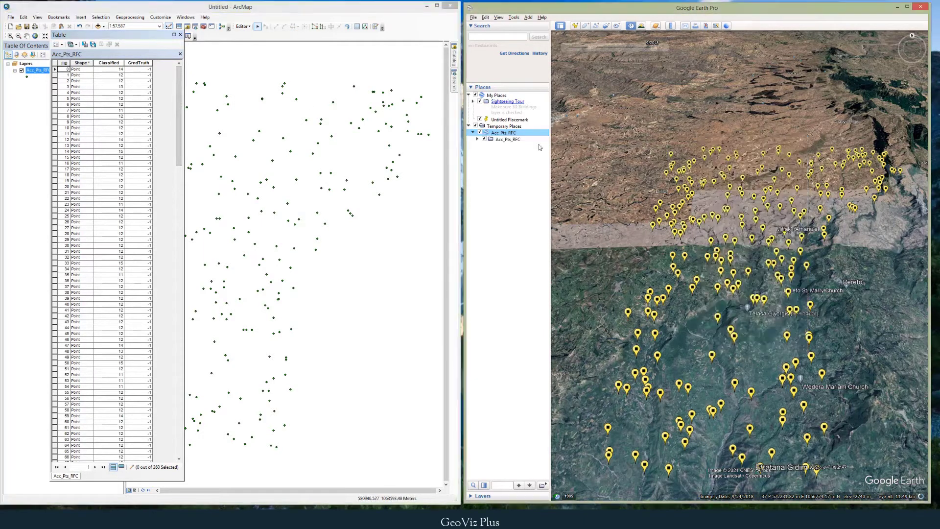
pyautogui.click(477, 140)
pyautogui.hotkey('alt', 'Tab')
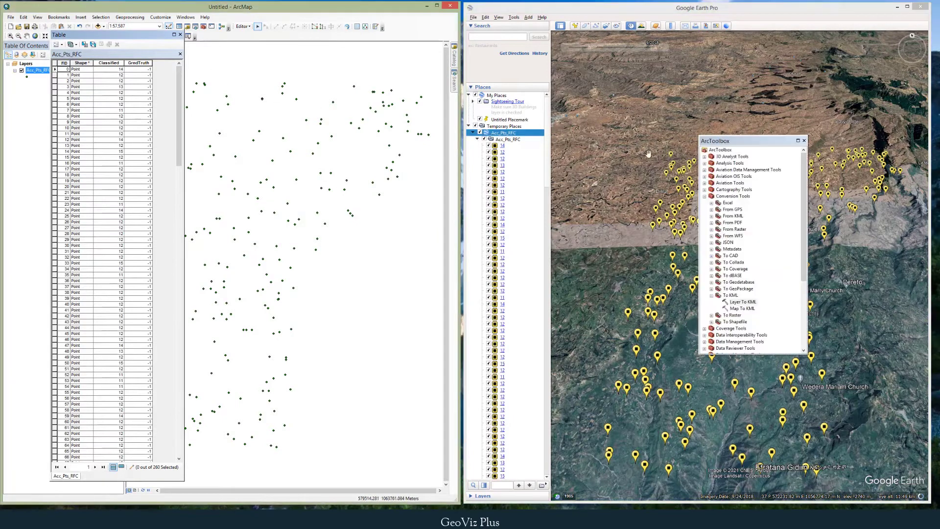
pyautogui.click(649, 194)
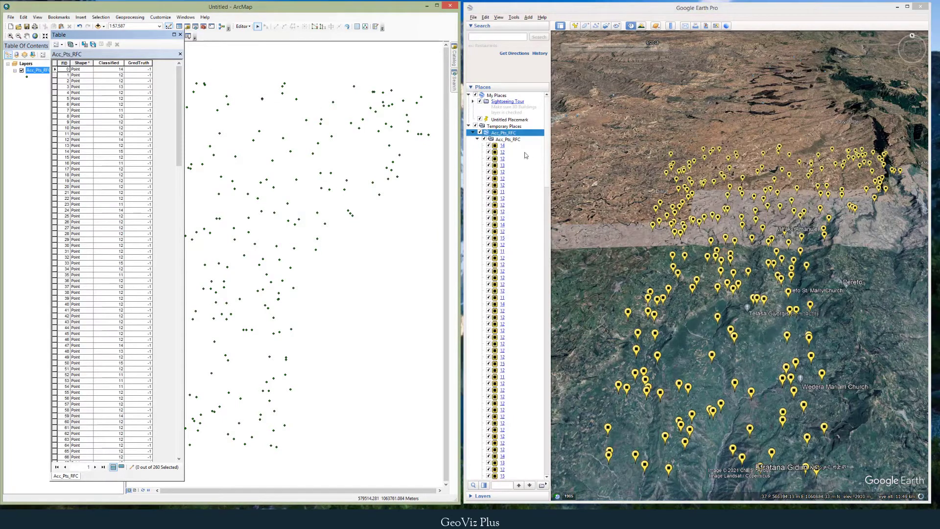
# Inspect the FID 0 point on the Google Earth imagery and set its GrndTruth value to 13 in the attribute table.
pyautogui.click(502, 146)
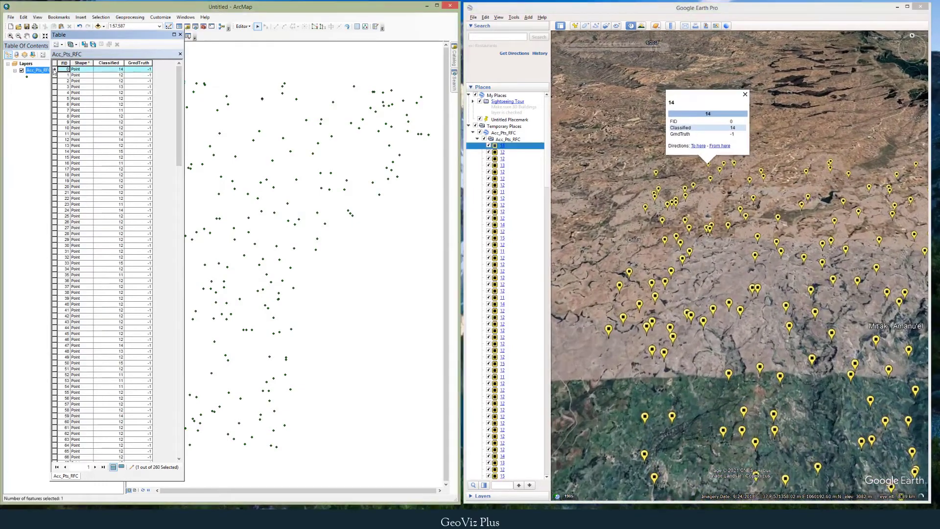
pyautogui.click(54, 69)
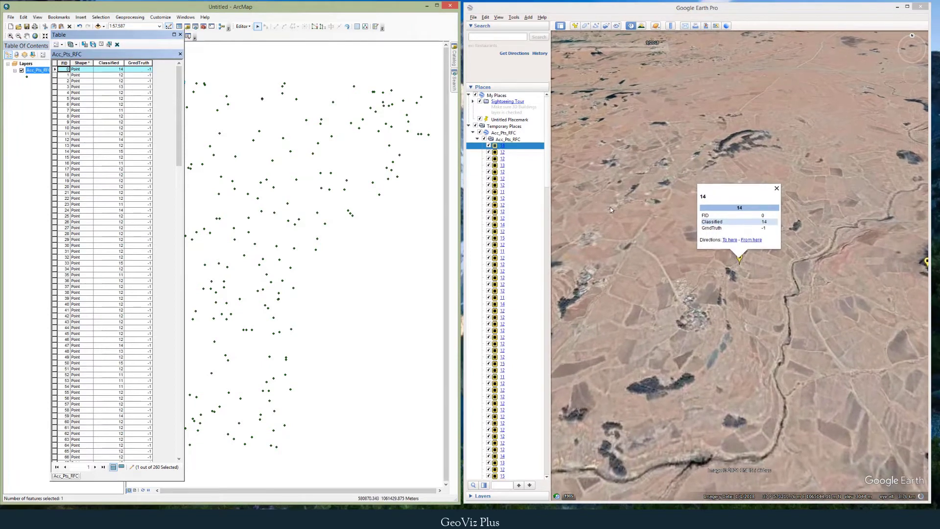
pyautogui.moveTo(749, 247); pyautogui.dragTo(759, 294)
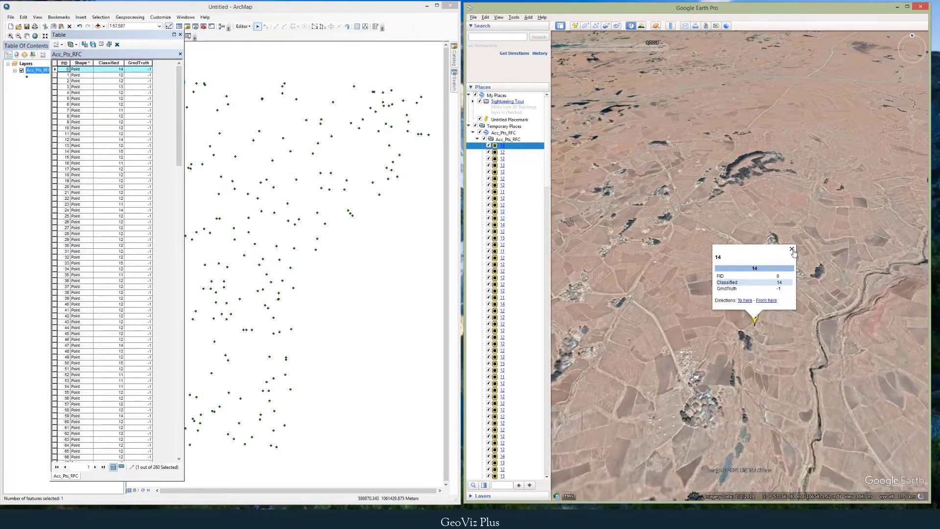
pyautogui.click(791, 249)
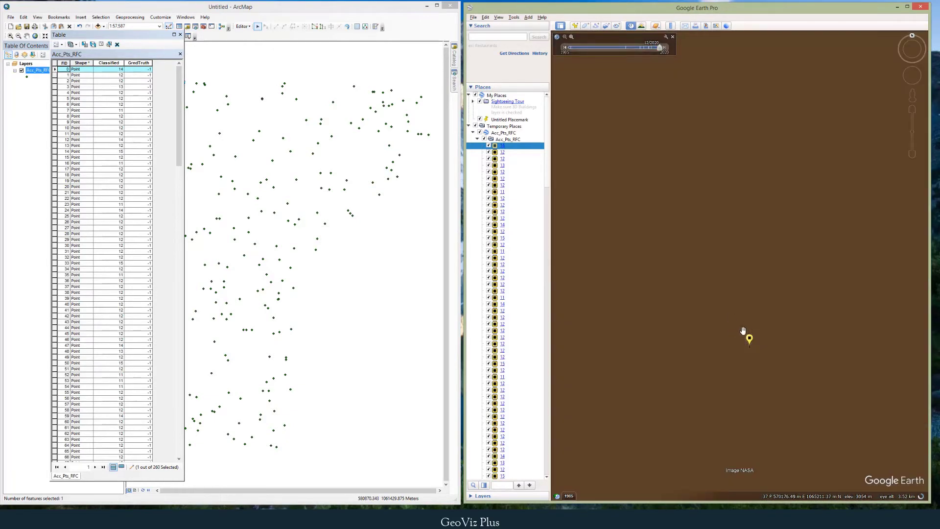
pyautogui.scroll(3, 734, 305)
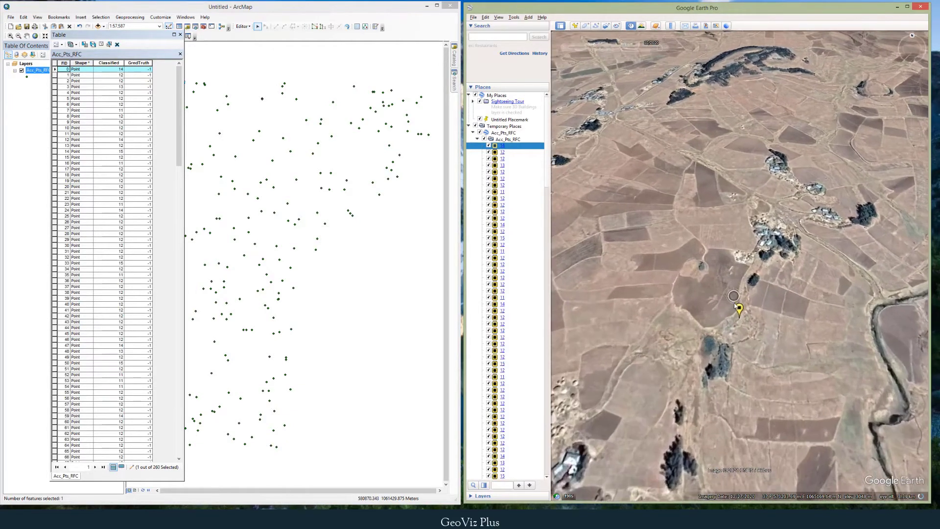
pyautogui.scroll(1, 721, 283)
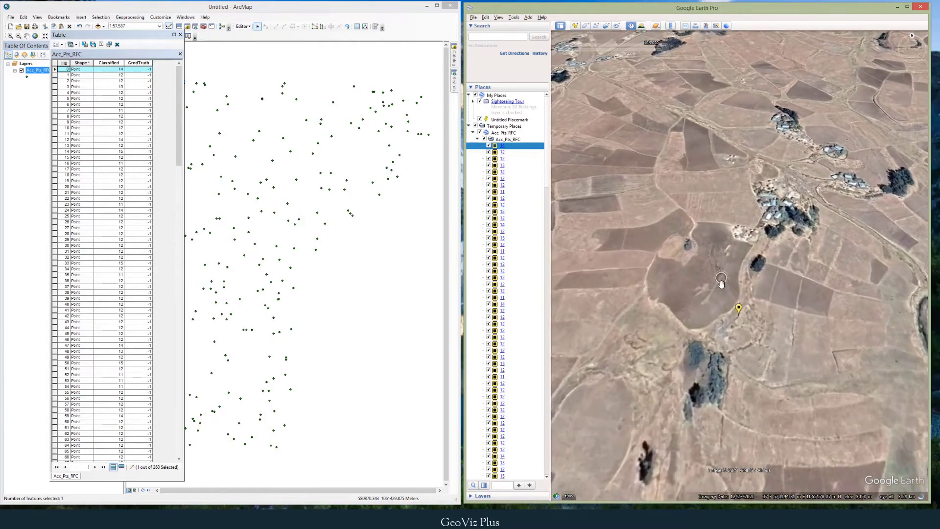
pyautogui.scroll(-3, 721, 284)
pyautogui.scroll(3, 721, 284)
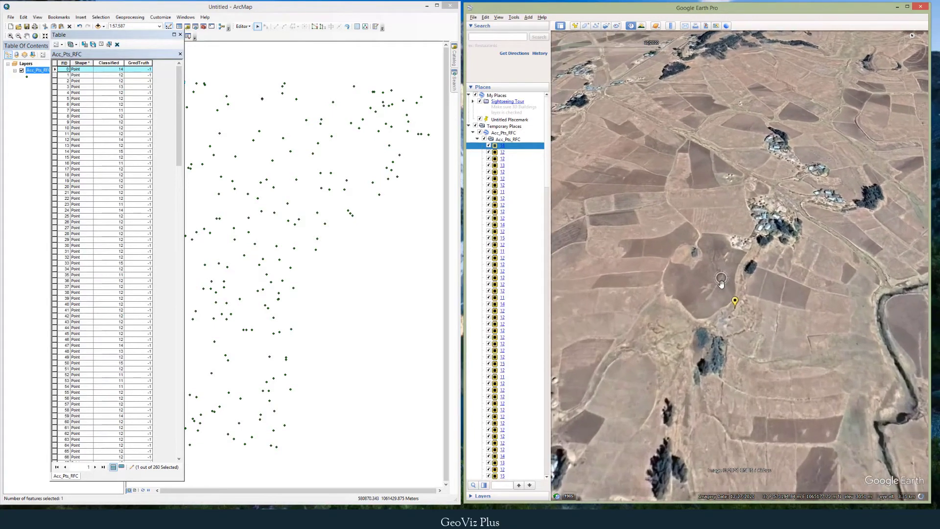
pyautogui.scroll(-2, 722, 284)
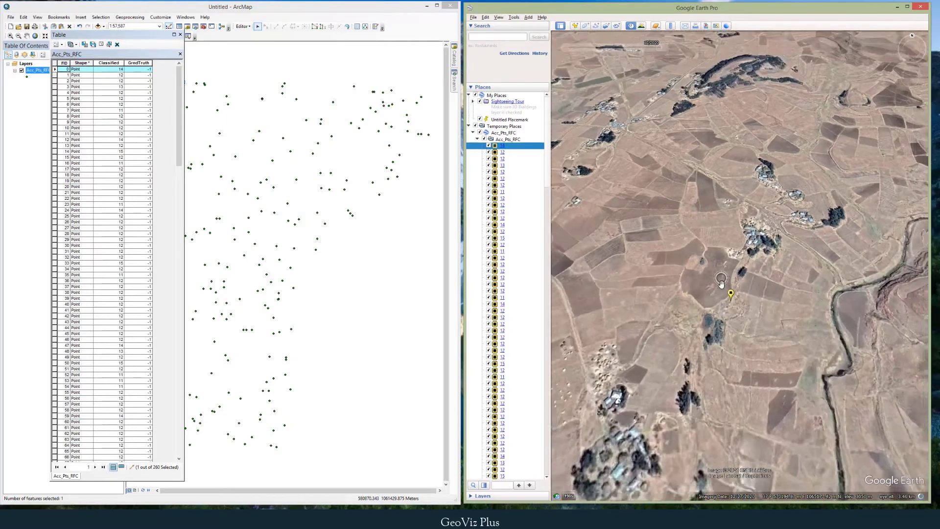
pyautogui.click(144, 71)
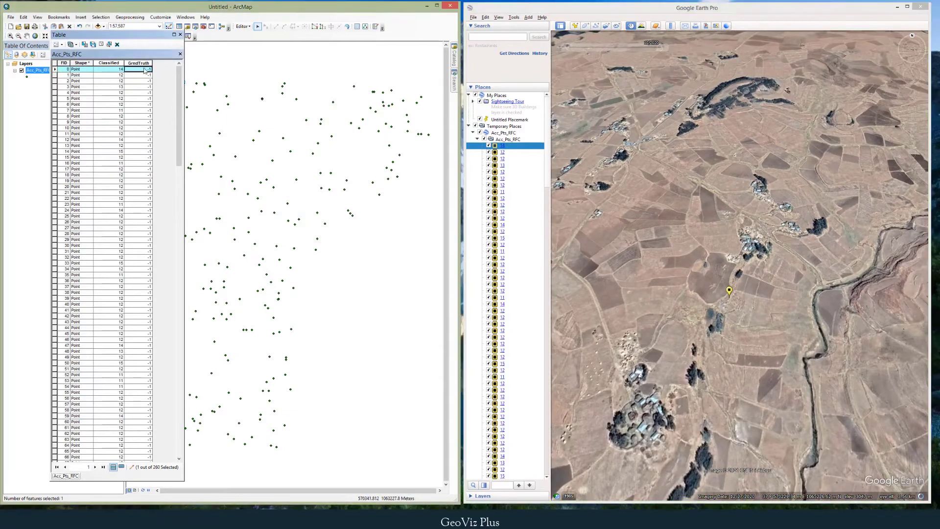
pyautogui.write('13')
pyautogui.press('Return')
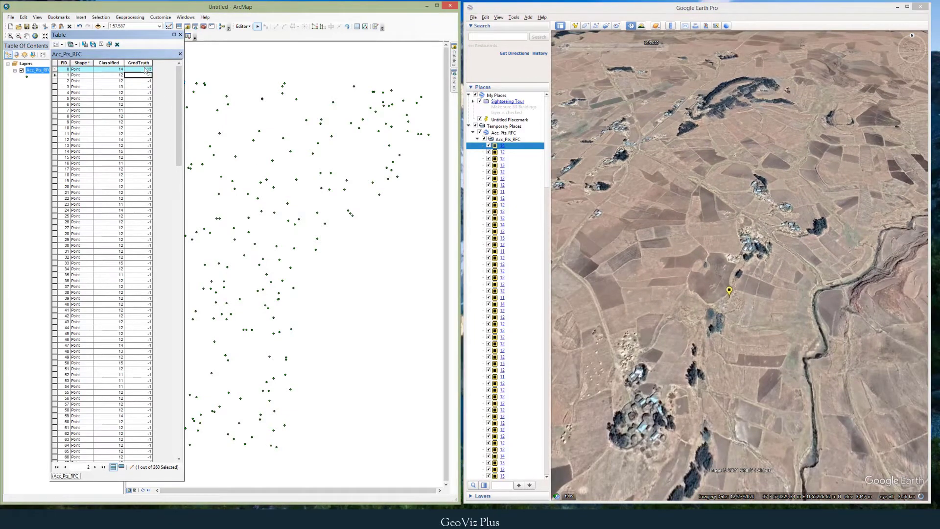
# Inspect the next two points in Google Earth and set GrndTruth to 11 for FID 1 and 12 for FID 2.
pyautogui.click(506, 153)
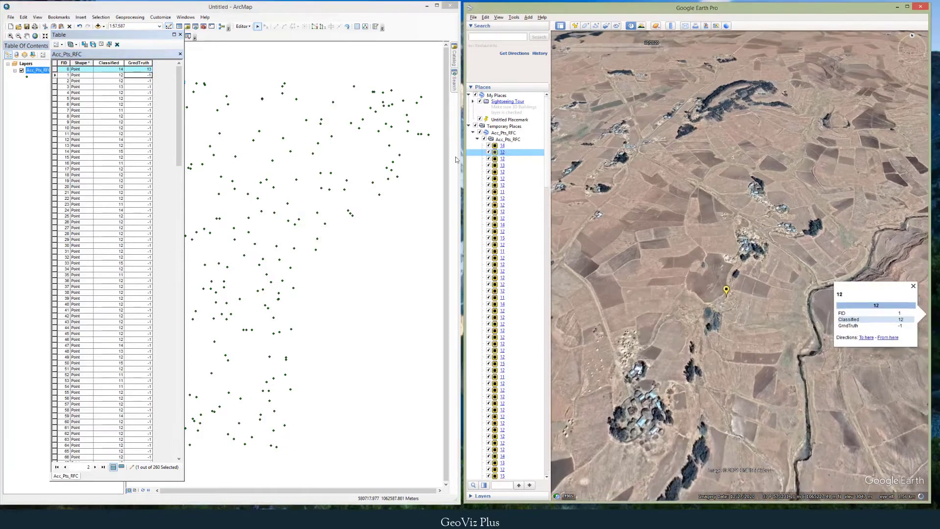
pyautogui.click(143, 76)
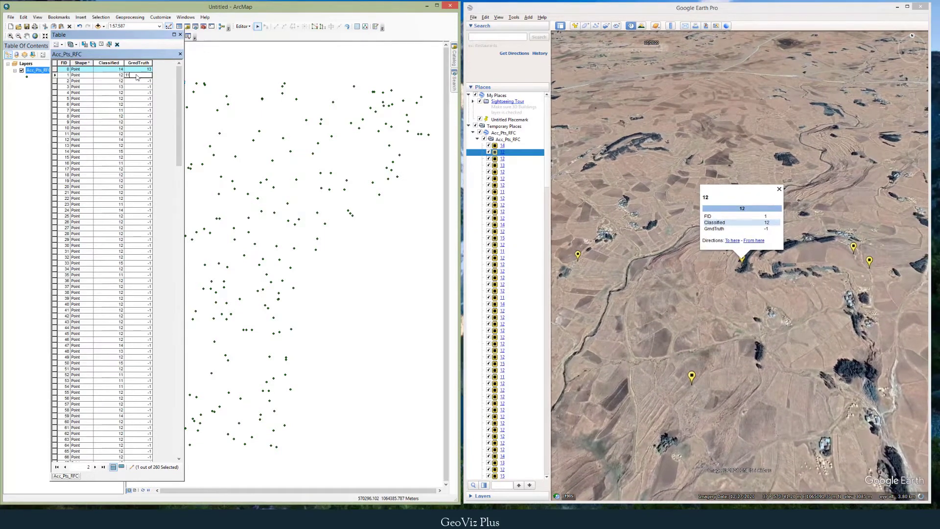
pyautogui.press('Return')
pyautogui.click(503, 160)
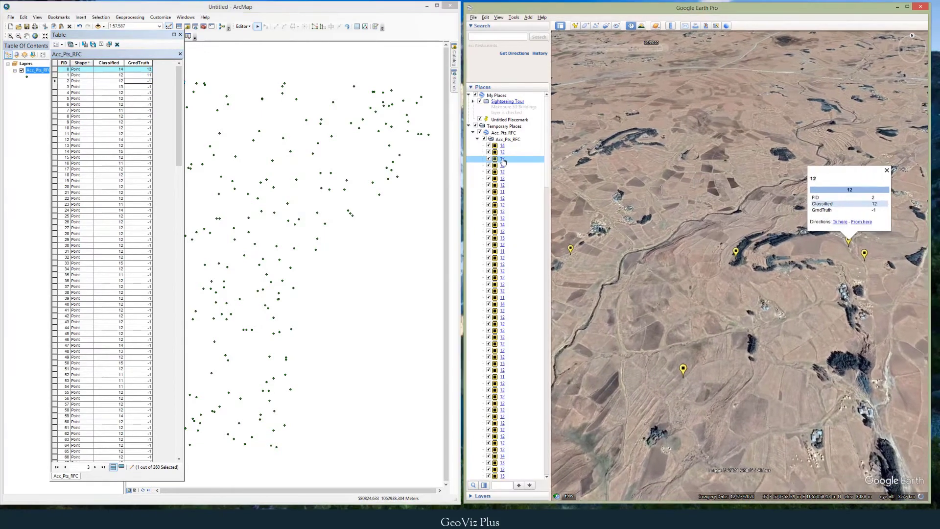
pyautogui.click(150, 82)
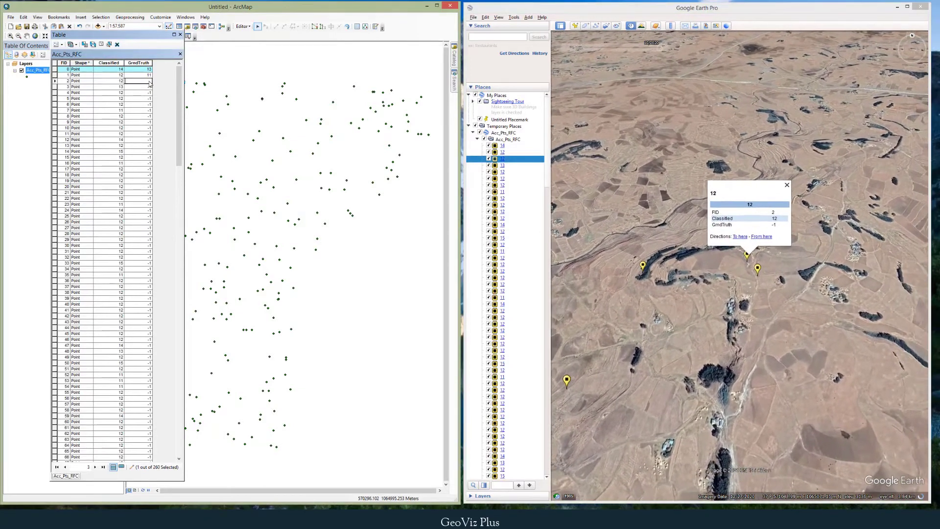
pyautogui.press('Return')
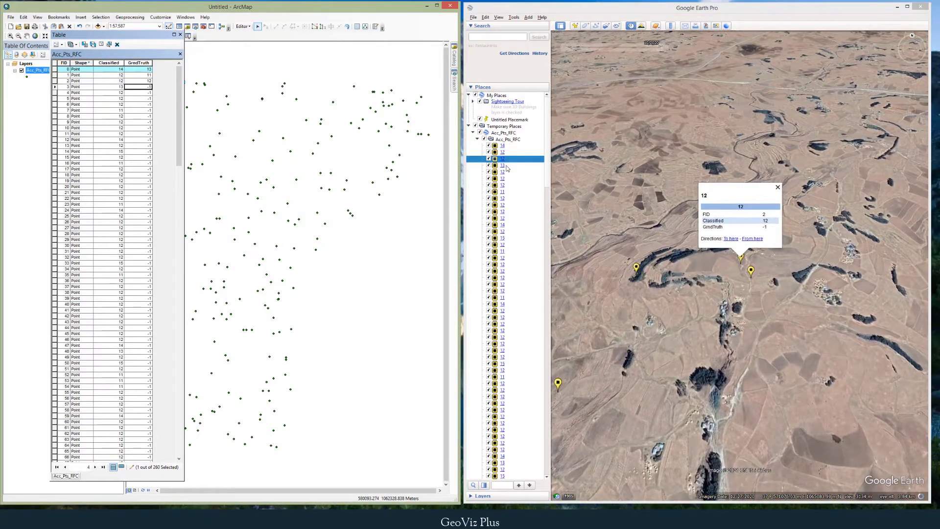
# Inspect the FID 3 point in Google Earth and set its GrndTruth value to 13.
pyautogui.click(507, 168)
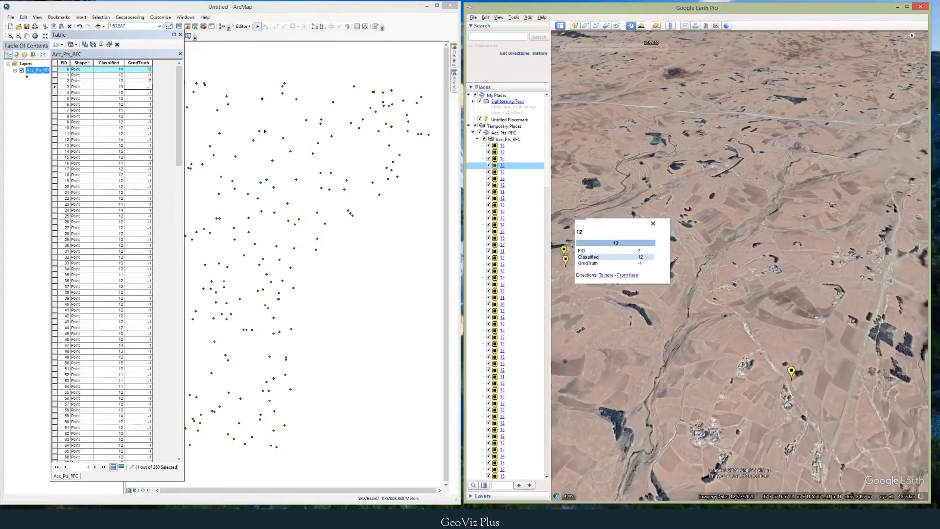
pyautogui.click(55, 86)
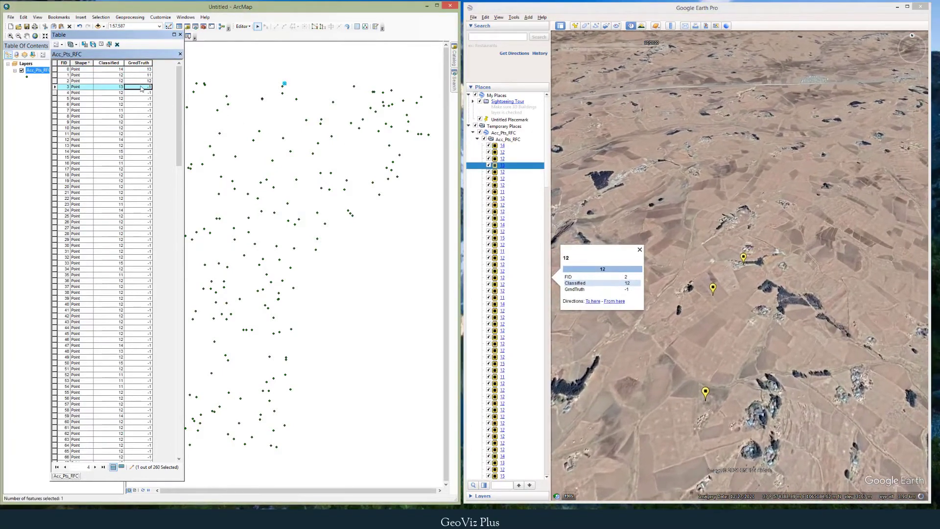
pyautogui.write('13')
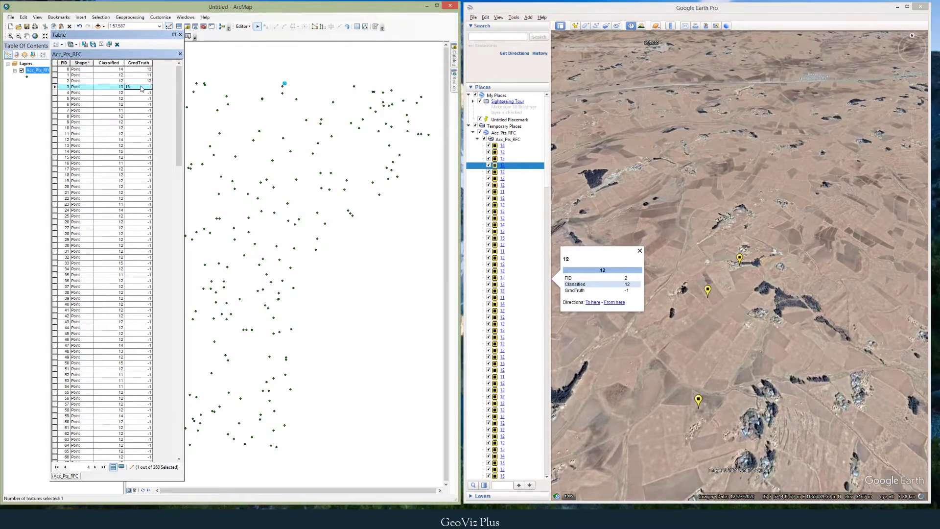
pyautogui.press('Return')
# Inspect the FID 4 point in Google Earth, set its GrndTruth value to 12, and go to the following point.
pyautogui.click(502, 173)
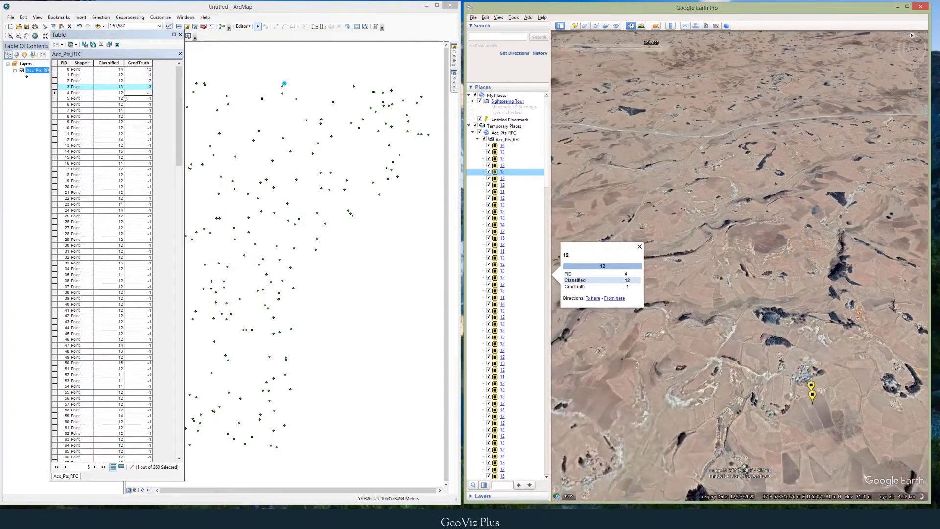
pyautogui.click(142, 93)
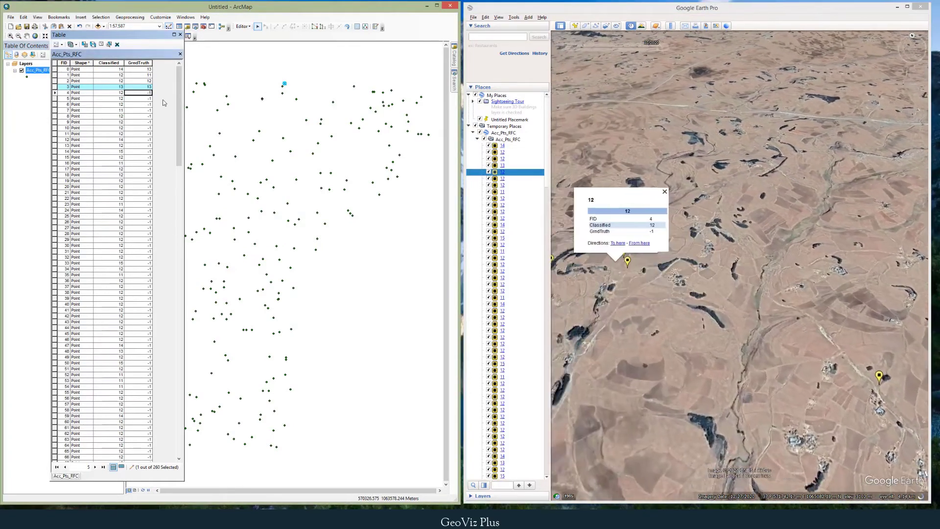
pyautogui.write('12')
pyautogui.press('Return')
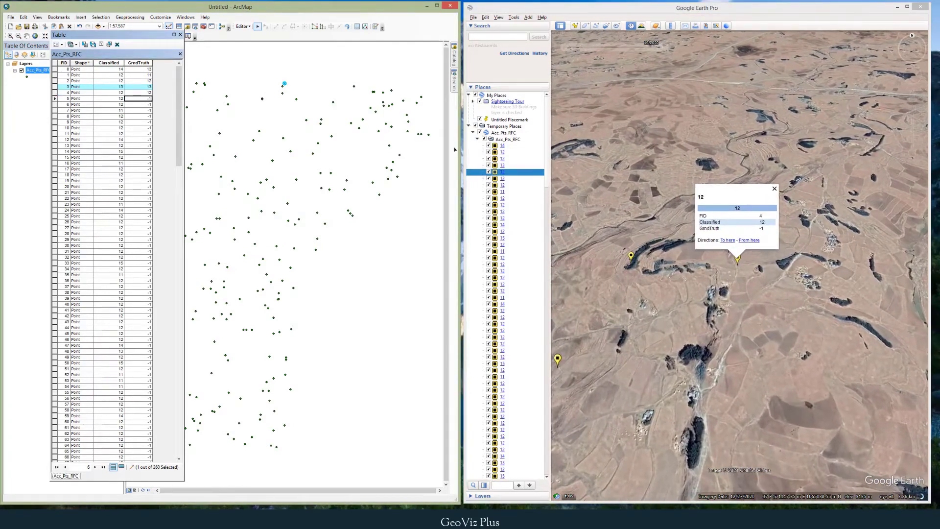
pyautogui.click(505, 182)
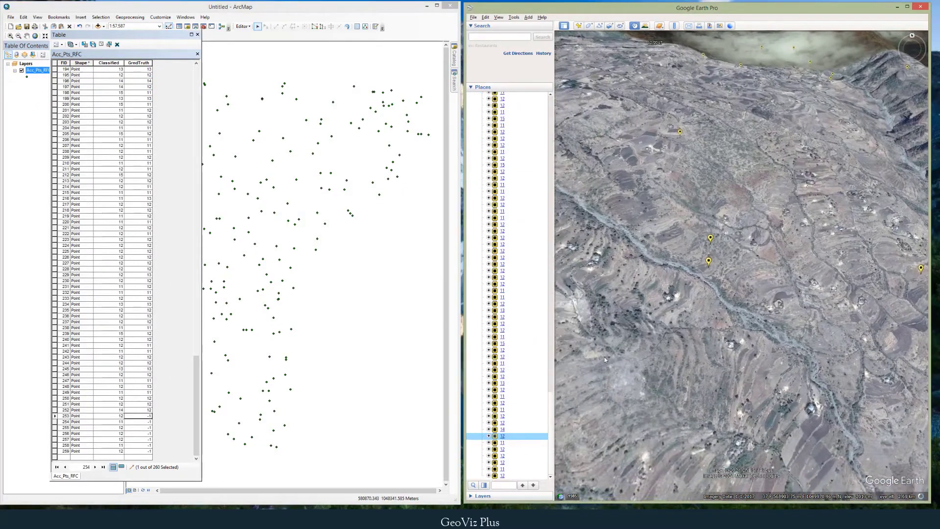
# Set the GrndTruth value of the FID 253 point to 12 and bring up the FID 254 point in Google Earth.
pyautogui.rightClick(527, 442)
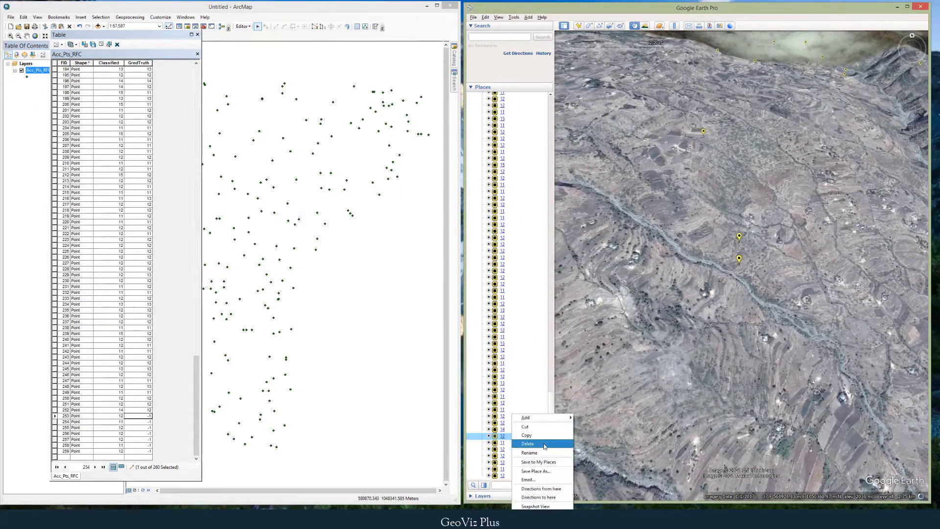
pyautogui.click(502, 445)
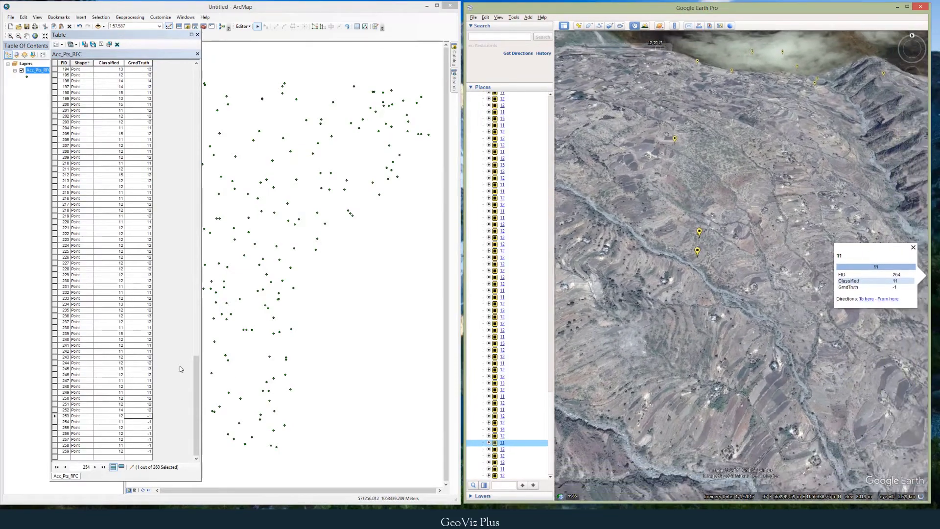
pyautogui.click(181, 371)
pyautogui.write('12')
pyautogui.press('Return')
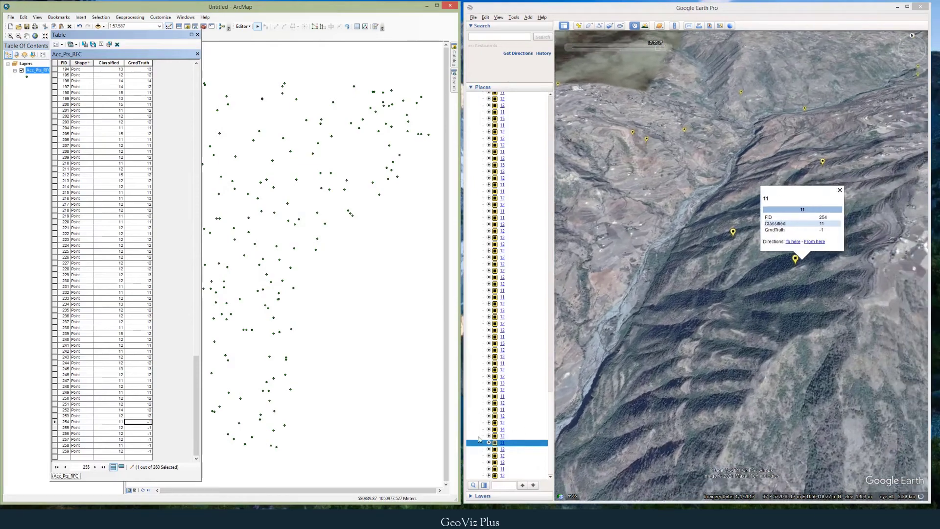
# Inspect the FID 254 and FID 255 points in Google Earth and set GrndTruth to 11 for both.
pyautogui.click(504, 444)
pyautogui.press('Down')
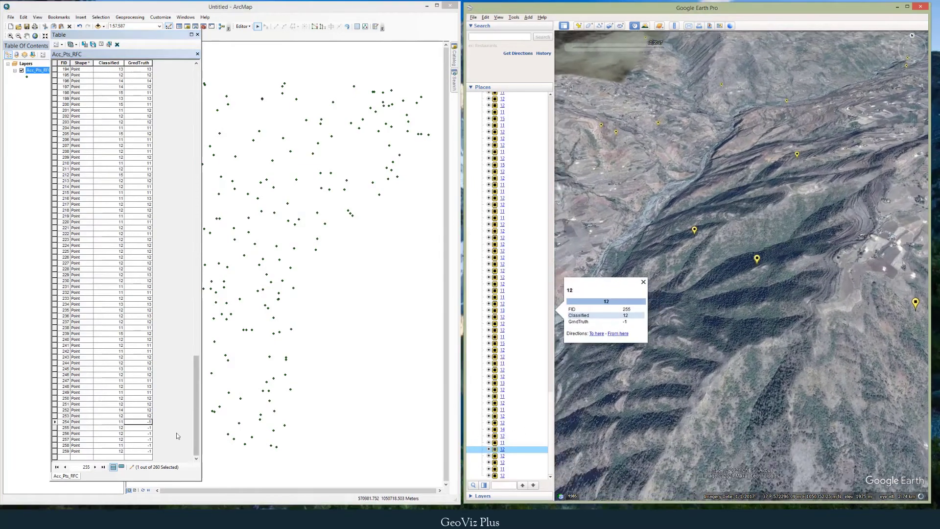
pyautogui.click(178, 436)
pyautogui.write('11')
pyautogui.press('Return')
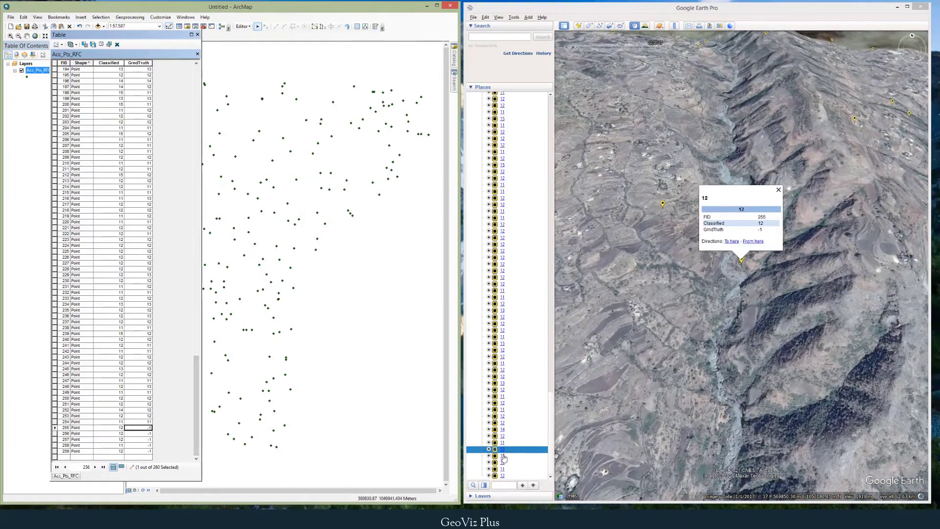
pyautogui.click(503, 455)
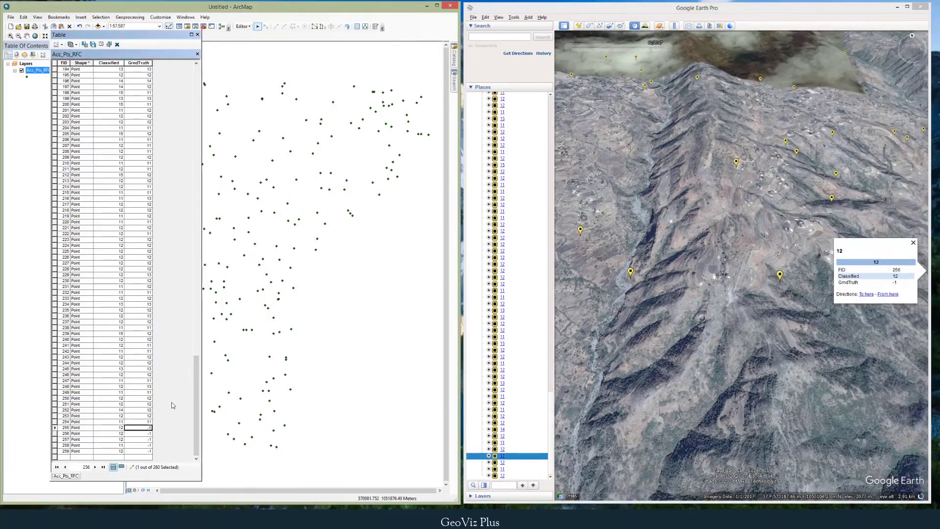
pyautogui.write('11')
pyautogui.press('Return')
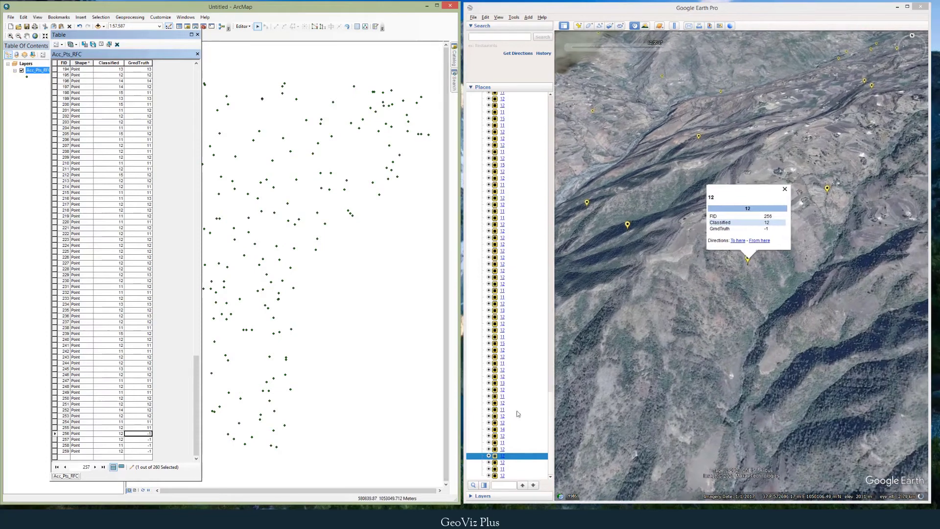
# Inspect the FID 256 point in Google Earth and set its GrndTruth value to 13.
pyautogui.click(506, 464)
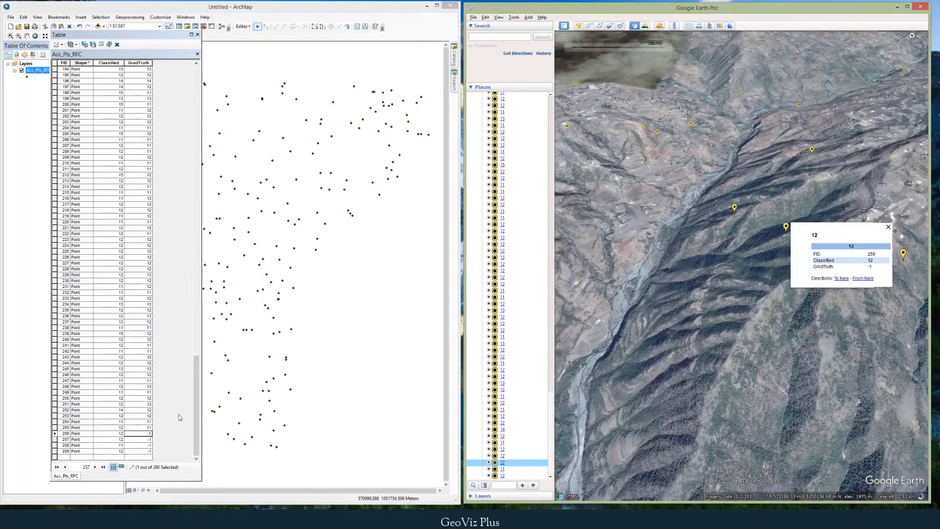
pyautogui.click(180, 417)
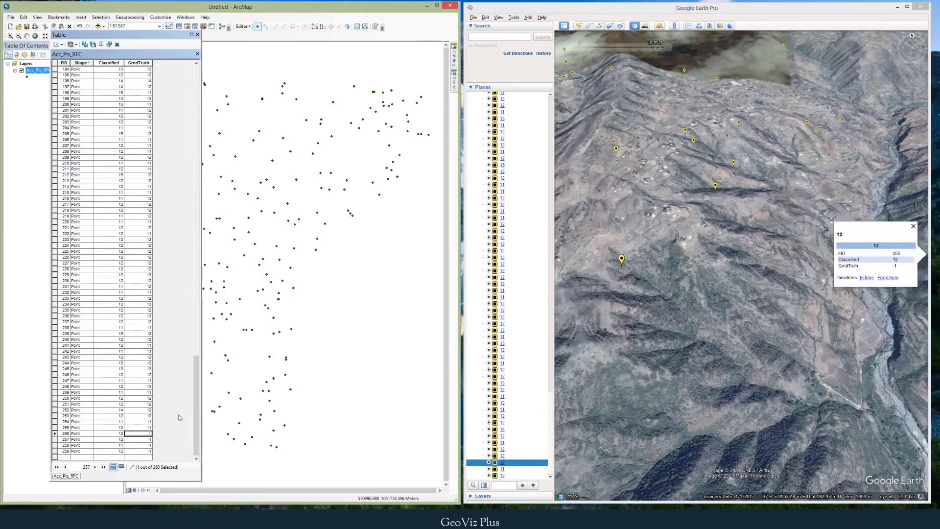
pyautogui.write('13')
pyautogui.press('Return')
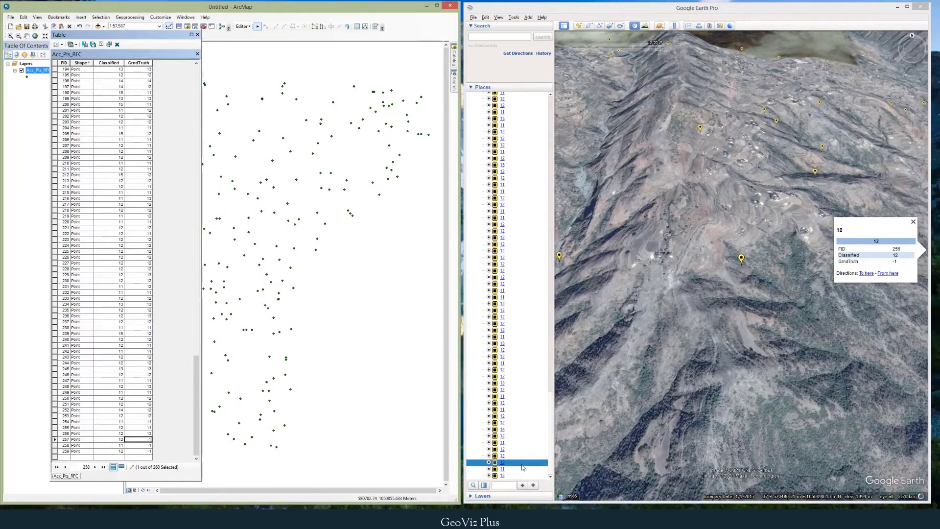
pyautogui.click(524, 463)
pyautogui.click(553, 459)
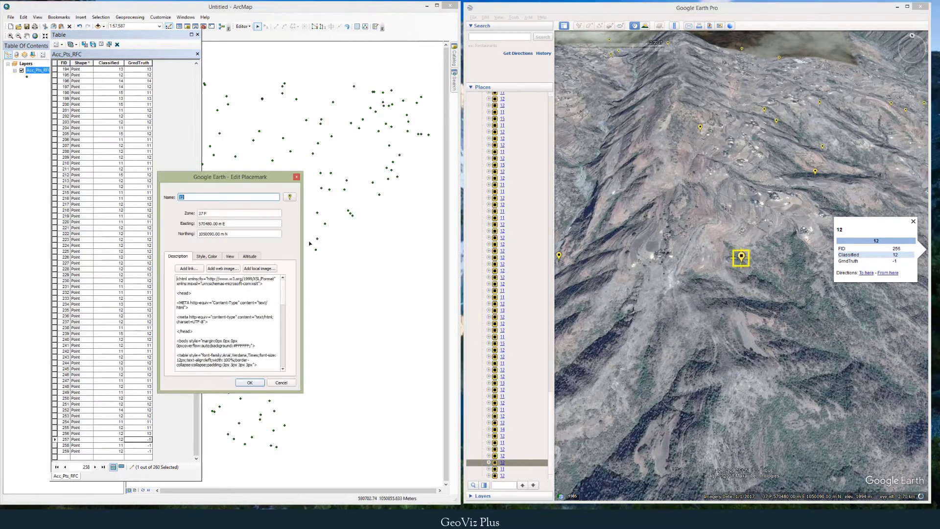
pyautogui.click(297, 178)
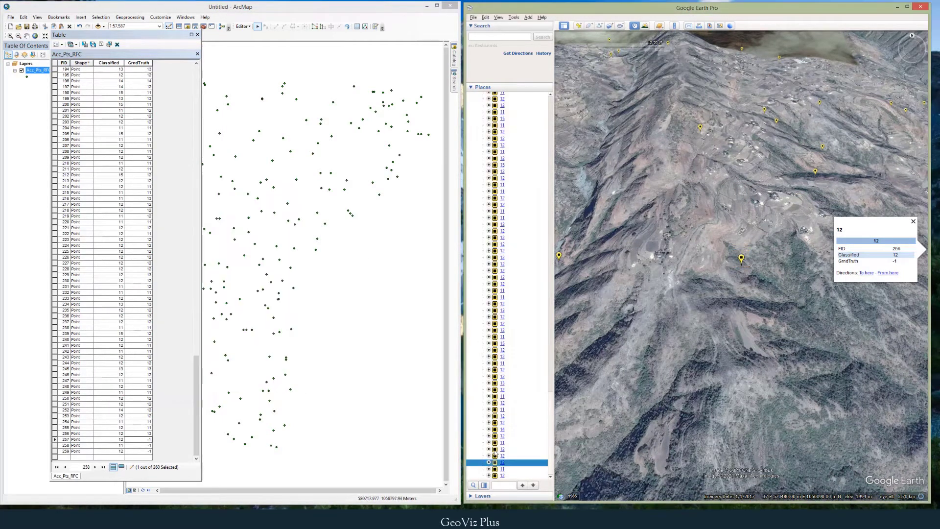
# Inspect the FID 257 and FID 258 points in Google Earth and set GrndTruth to 11 for each.
pyautogui.click(506, 469)
pyautogui.click(172, 412)
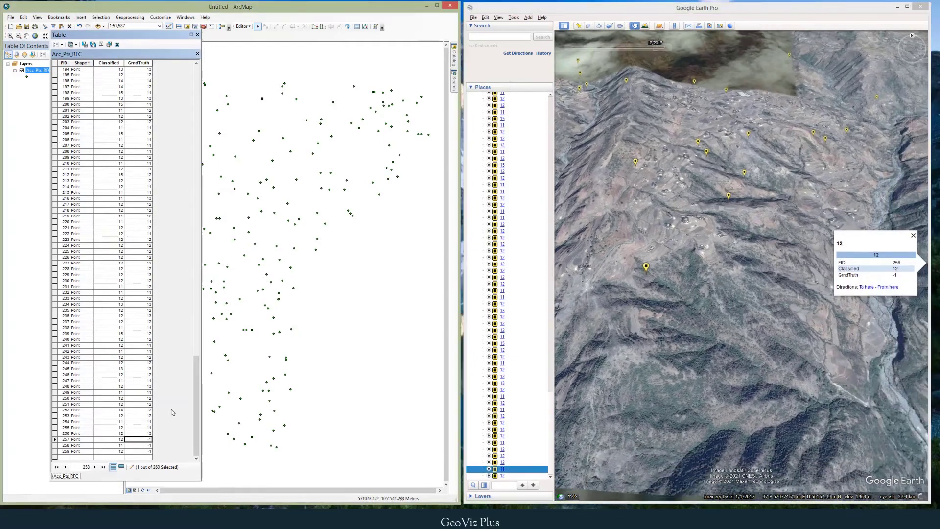
pyautogui.write('11')
pyautogui.press('Return')
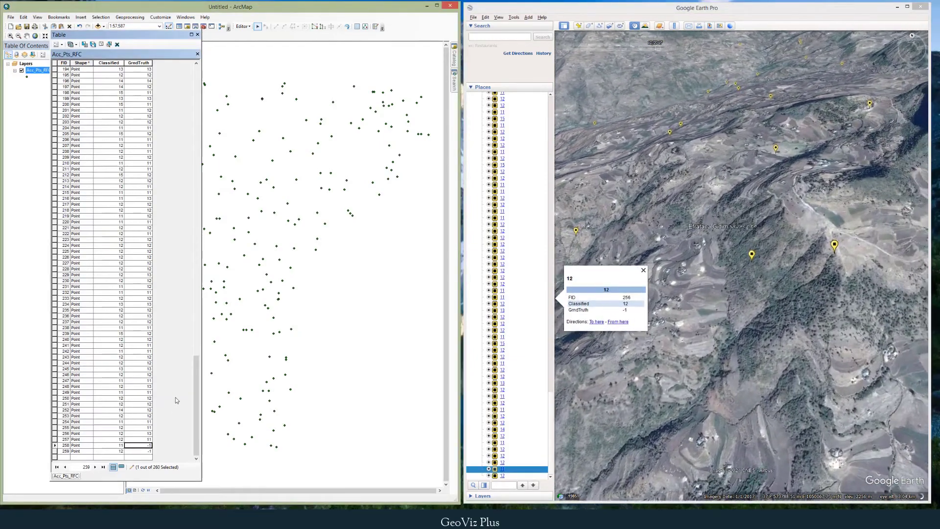
pyautogui.write('11')
pyautogui.press('Return')
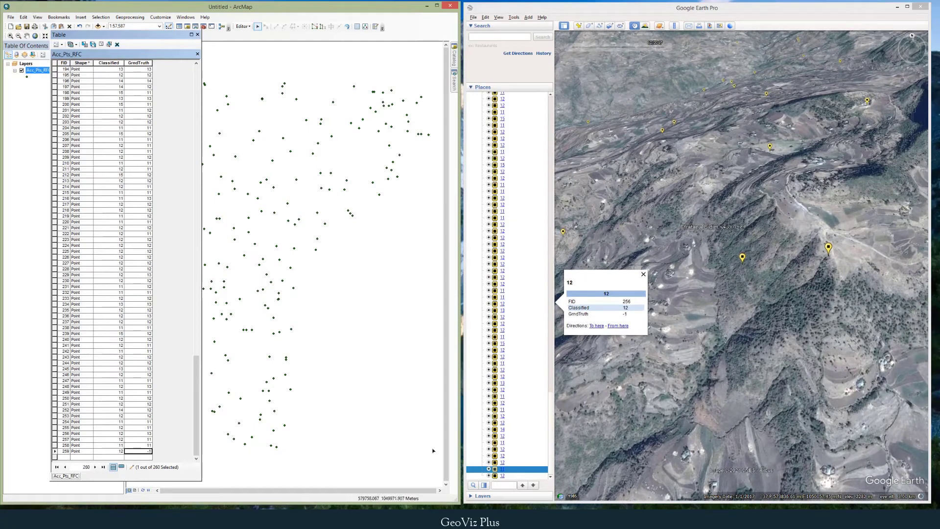
# Inspect the last point, FID 259, in Google Earth and enter 12 as its GrndTruth value.
pyautogui.click(509, 475)
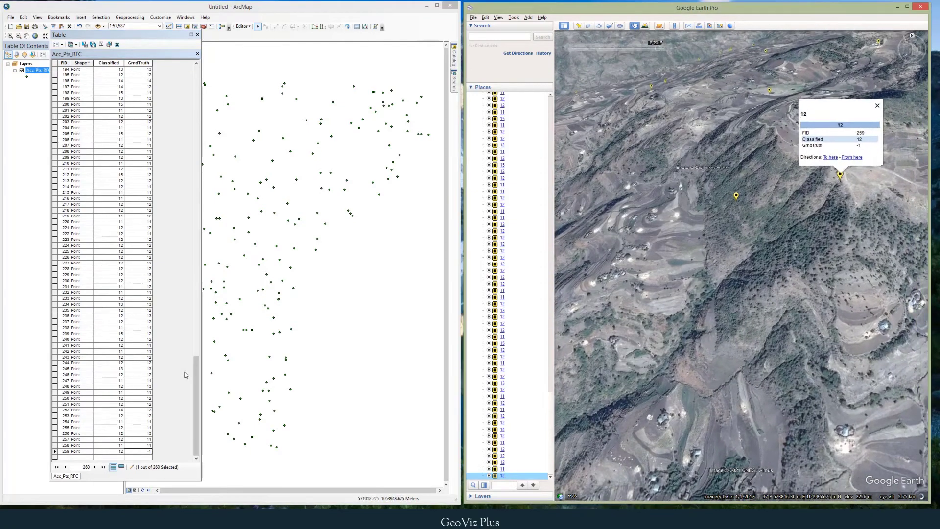
pyautogui.click(184, 374)
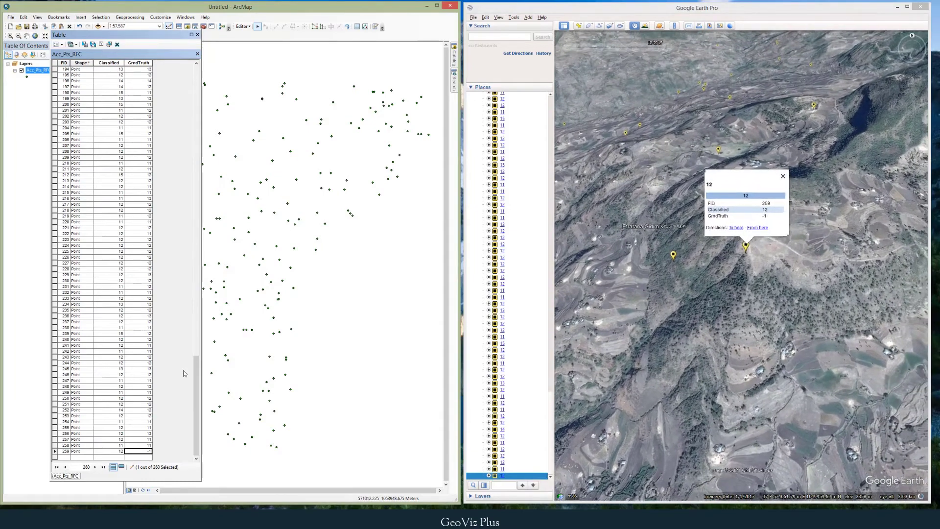
pyautogui.write('12')
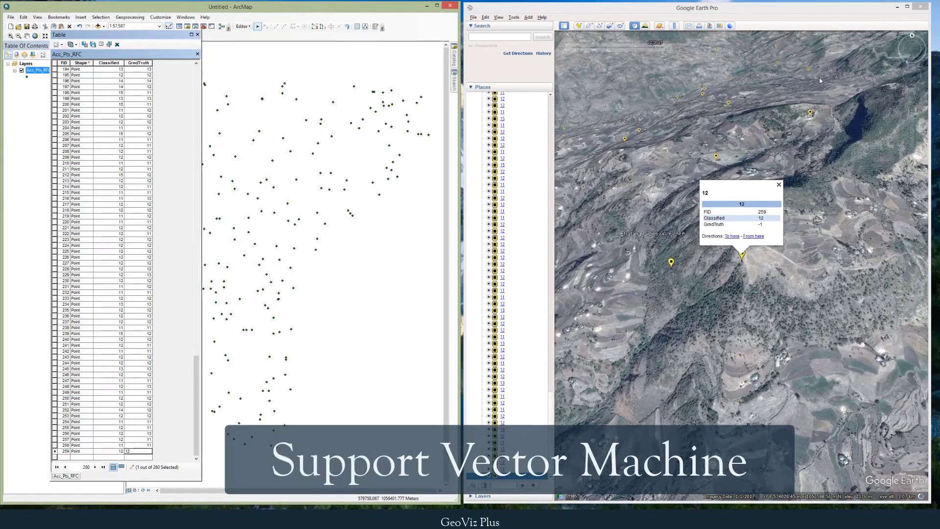
# Minimize Google Earth, maximize ArcMap, and save the edits made to the attribute table.
pyautogui.click(897, 7)
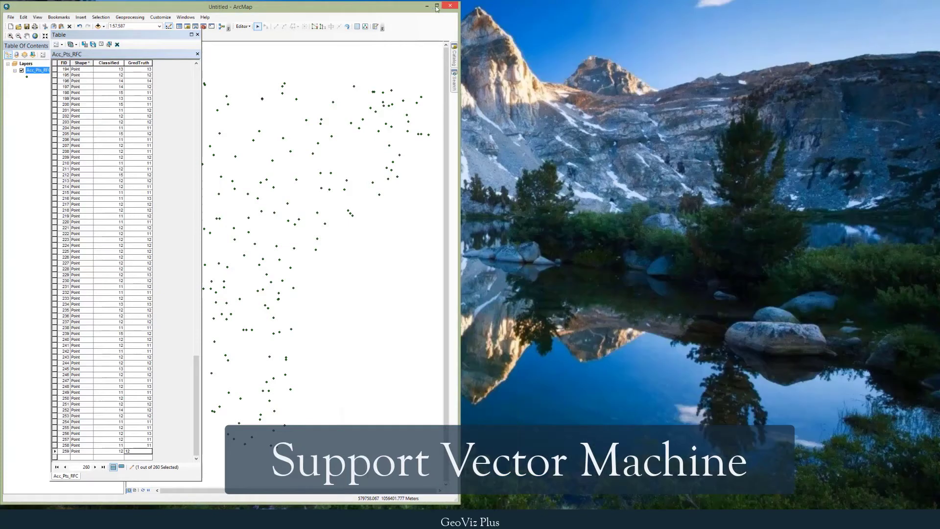
pyautogui.click(437, 6)
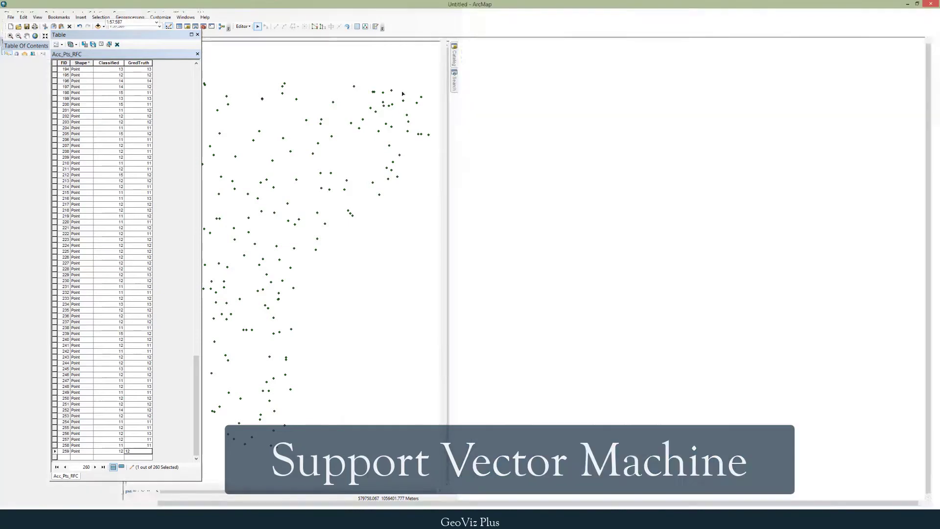
pyautogui.click(240, 22)
pyautogui.click(249, 48)
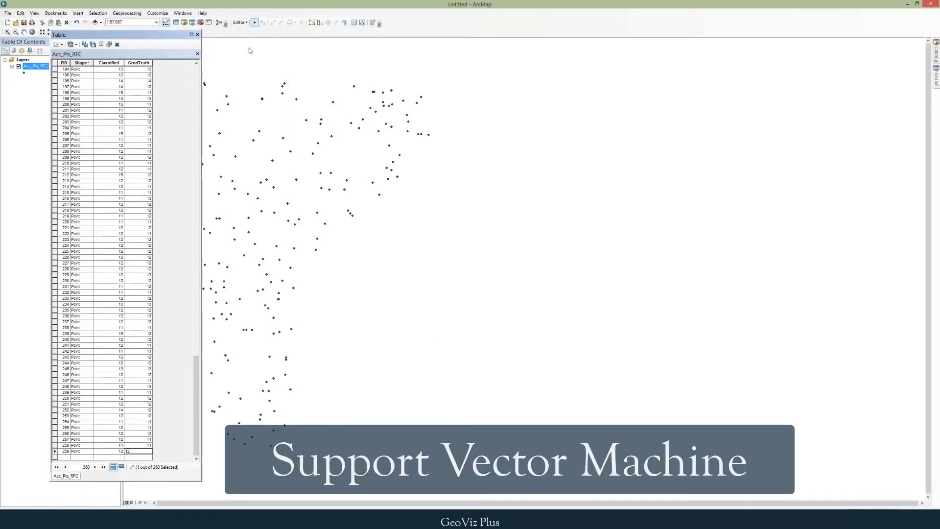
# Sort the attribute table by GrndTruth to check the assigned classes, and restore the ascending FID order.
pyautogui.rightClick(144, 63)
pyautogui.click(159, 67)
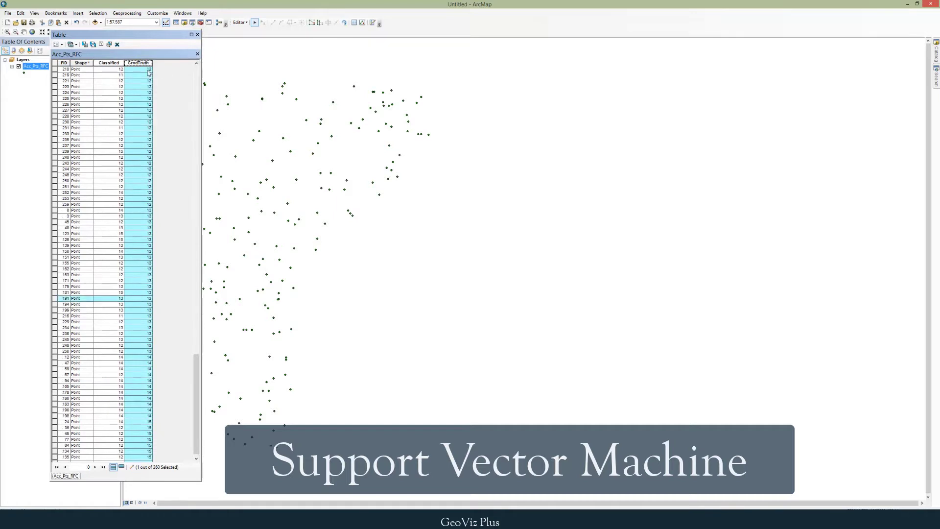
pyautogui.click(147, 63)
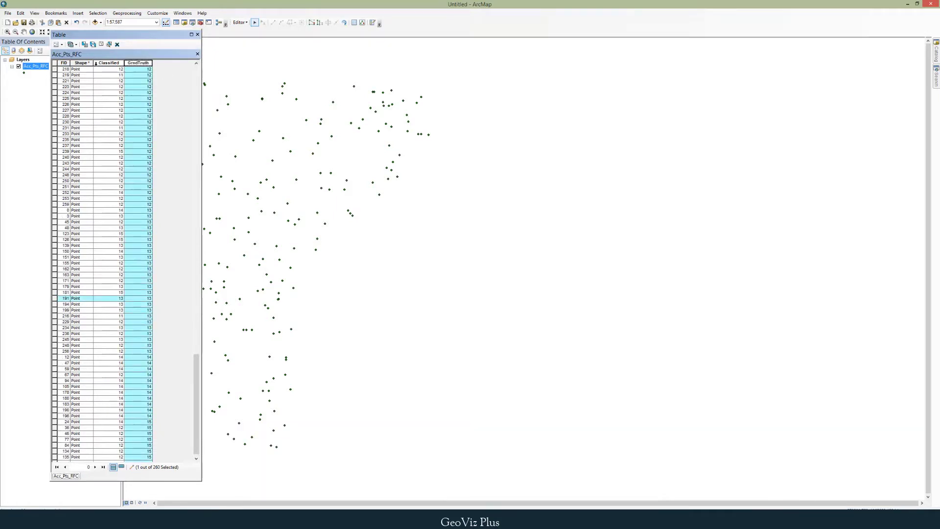
pyautogui.click(64, 63)
pyautogui.rightClick(64, 63)
pyautogui.click(81, 67)
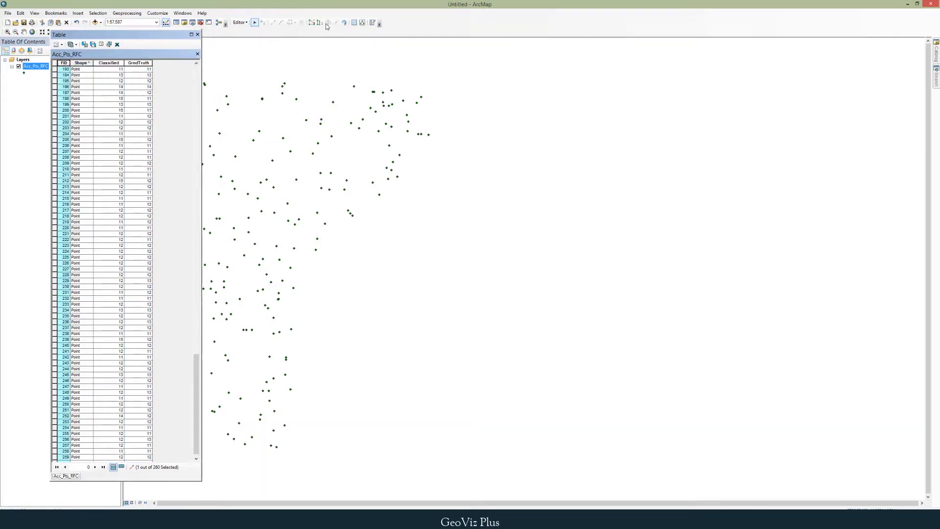
# Stop the edit session, close the Acc_Pts_RFC attribute table, and deselect the layer.
pyautogui.click(241, 23)
pyautogui.click(251, 38)
pyautogui.click(198, 34)
pyautogui.click(33, 110)
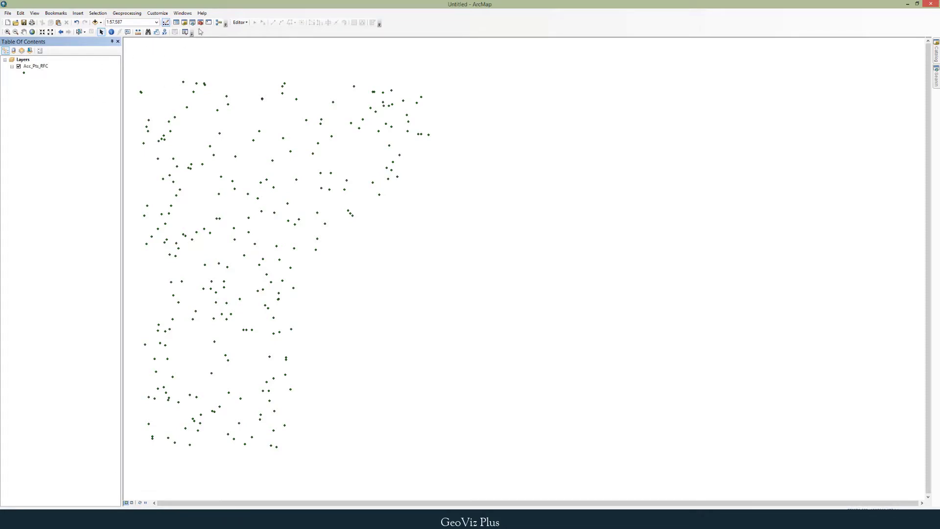
# Add Acc_Pts_SVM.shp from the SUPPORT VECTOR MACHINE folder to the map and remove the Acc_Pts_RFC layer.
pyautogui.click(94, 22)
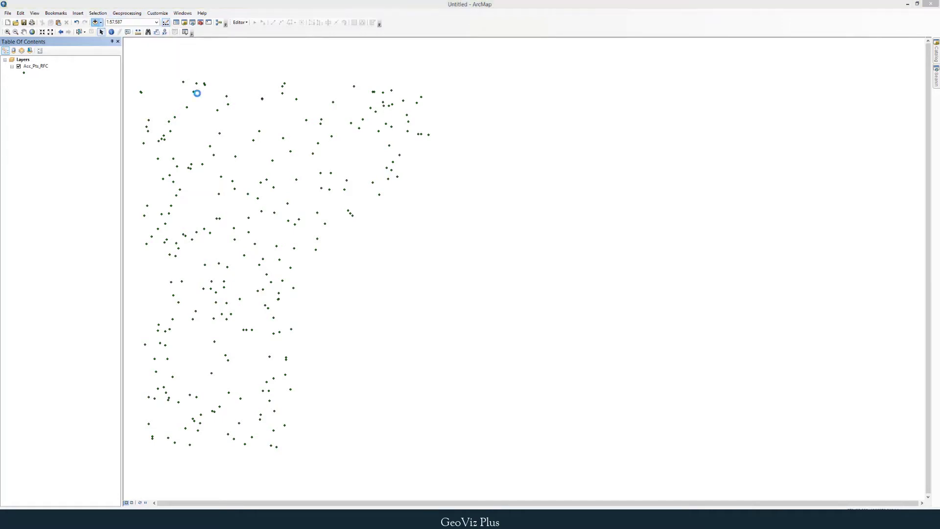
pyautogui.click(481, 213)
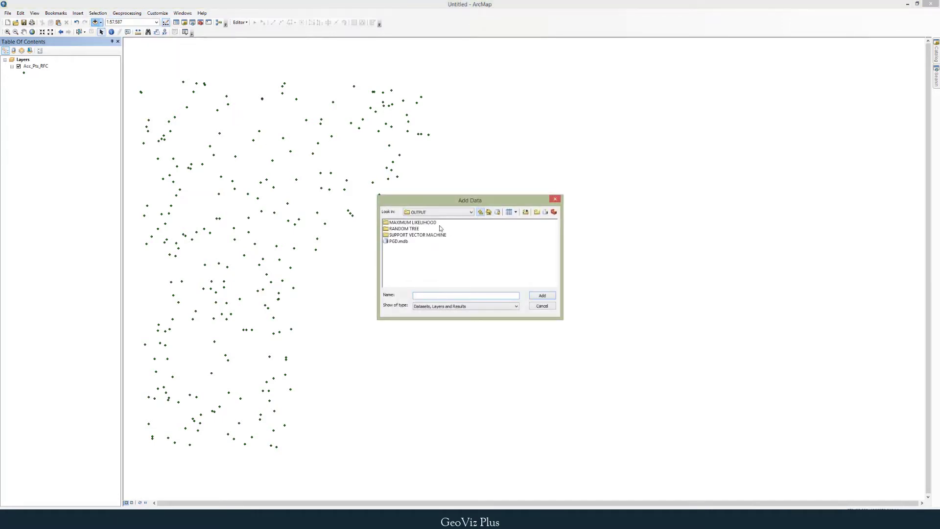
pyautogui.doubleClick(405, 236)
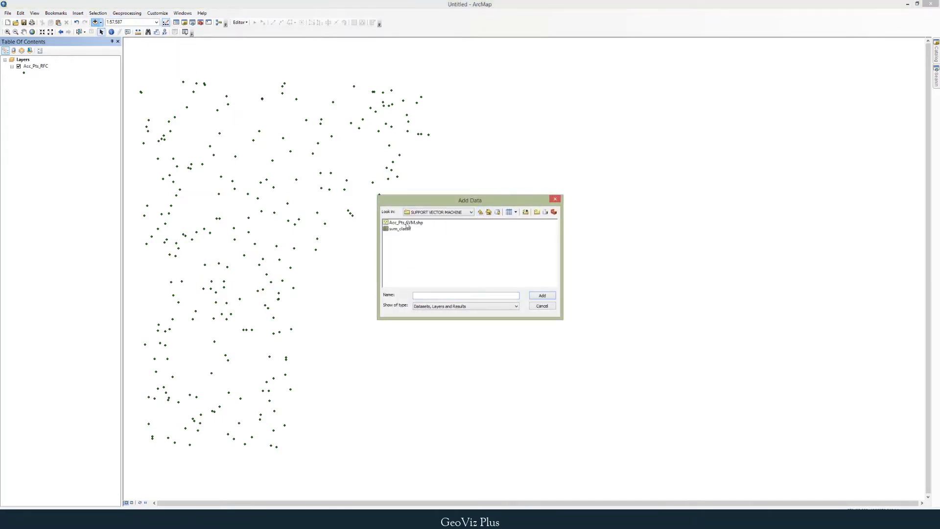
pyautogui.doubleClick(408, 223)
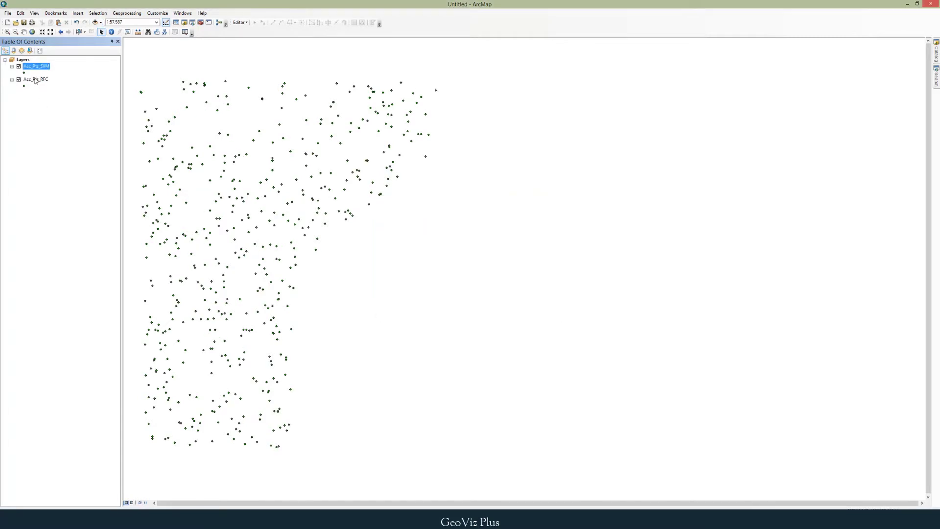
pyautogui.rightClick(35, 81)
pyautogui.click(55, 94)
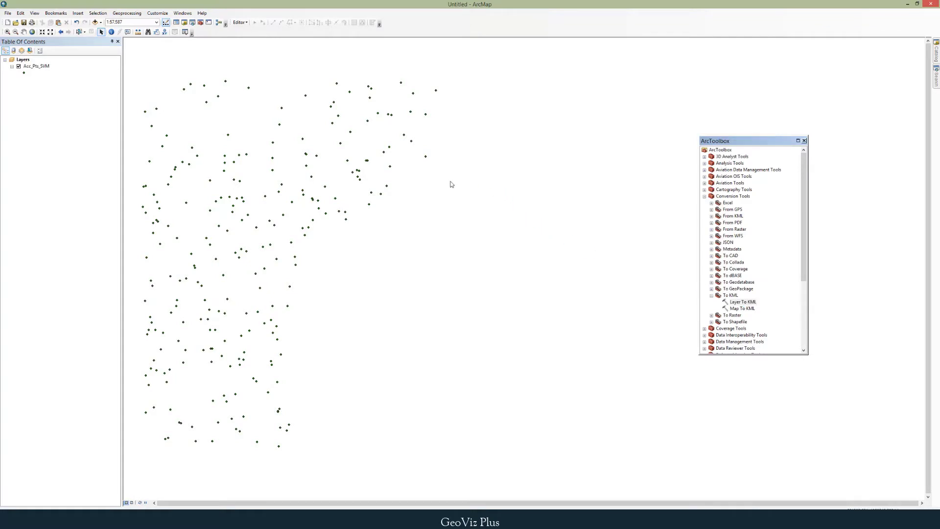
# Export the Acc_Pts_SVM layer to KML as Acc_Pts_SVM.kmz in the SUPPORT VECTOR MACHINE folder.
pyautogui.click(385, 153)
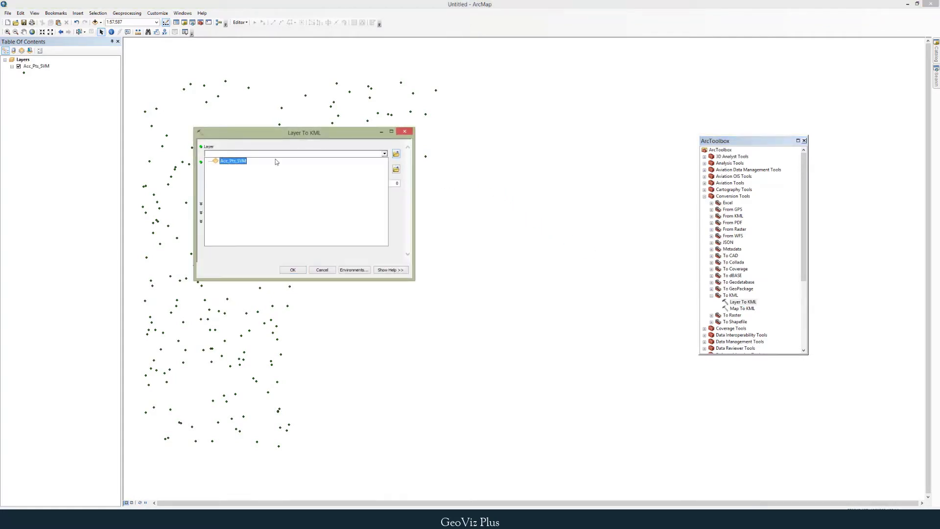
pyautogui.click(234, 163)
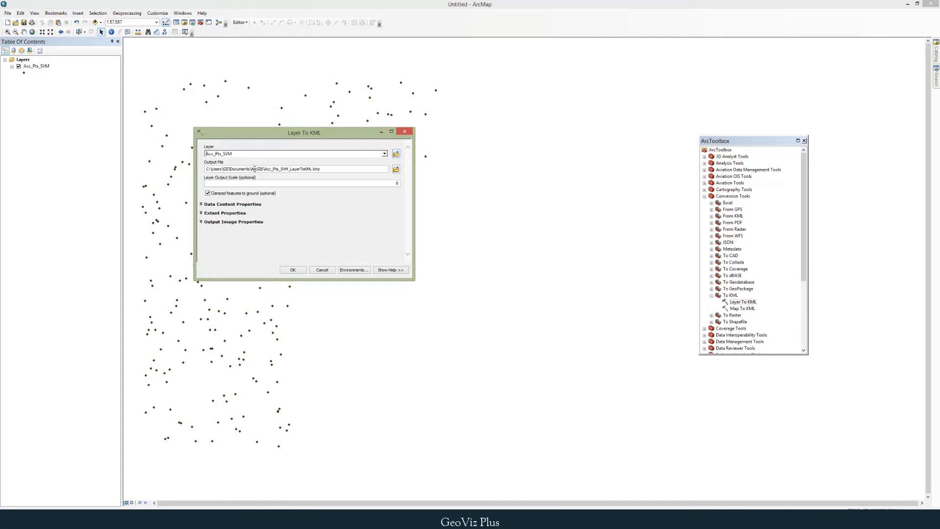
pyautogui.click(396, 169)
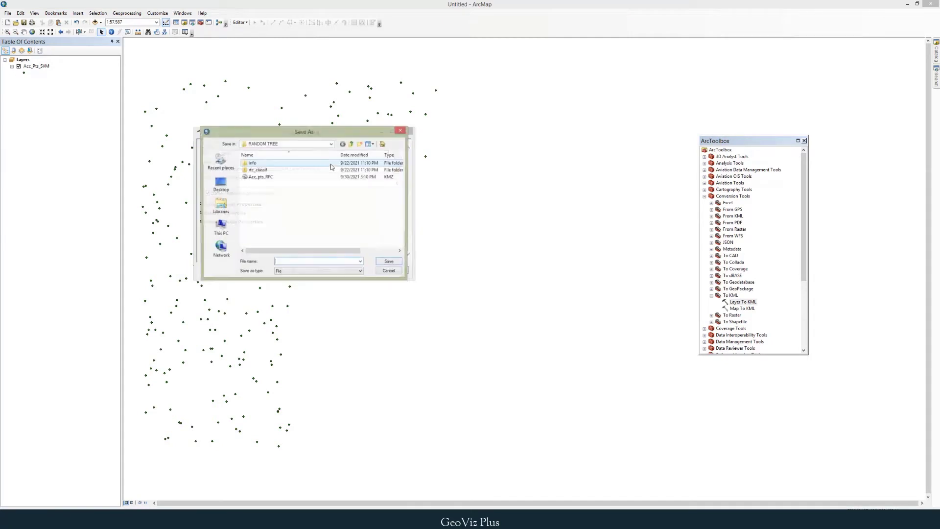
pyautogui.click(352, 145)
pyautogui.doubleClick(264, 180)
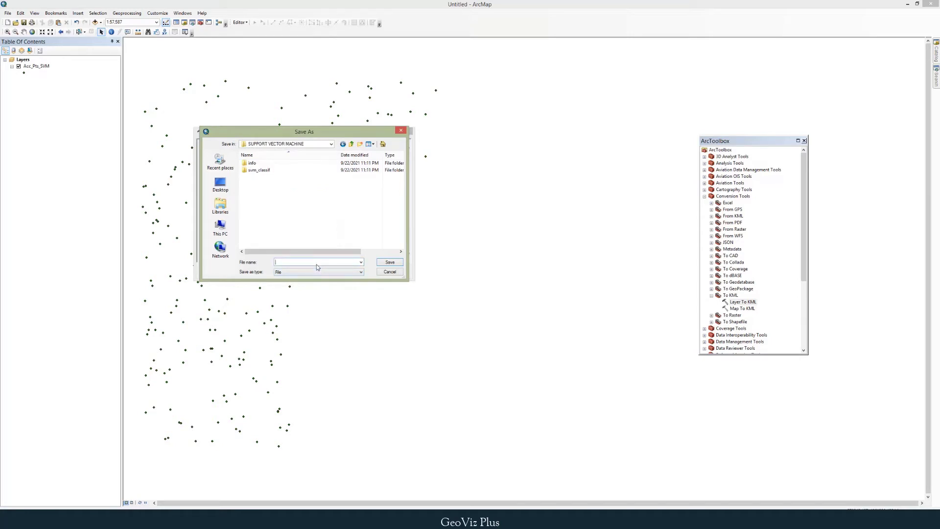
pyautogui.write('Acc_Pts_SVM')
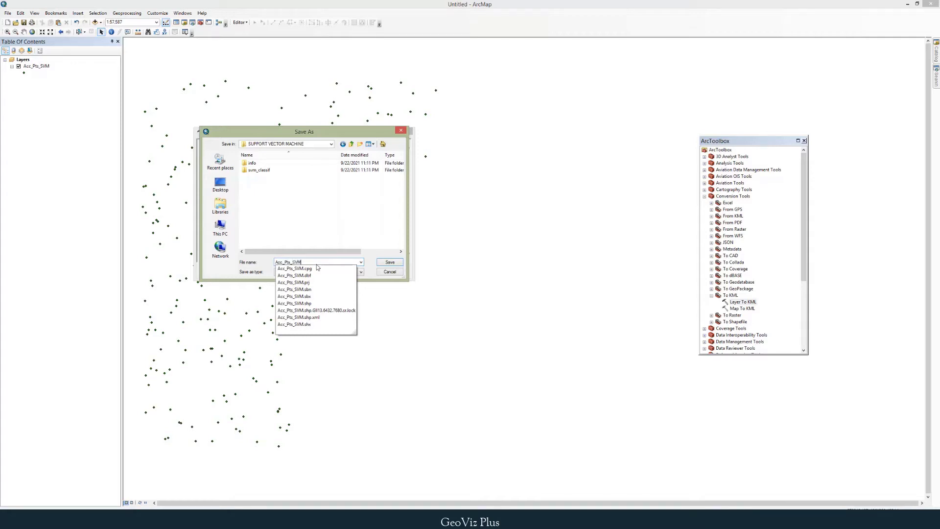
pyautogui.press('Return')
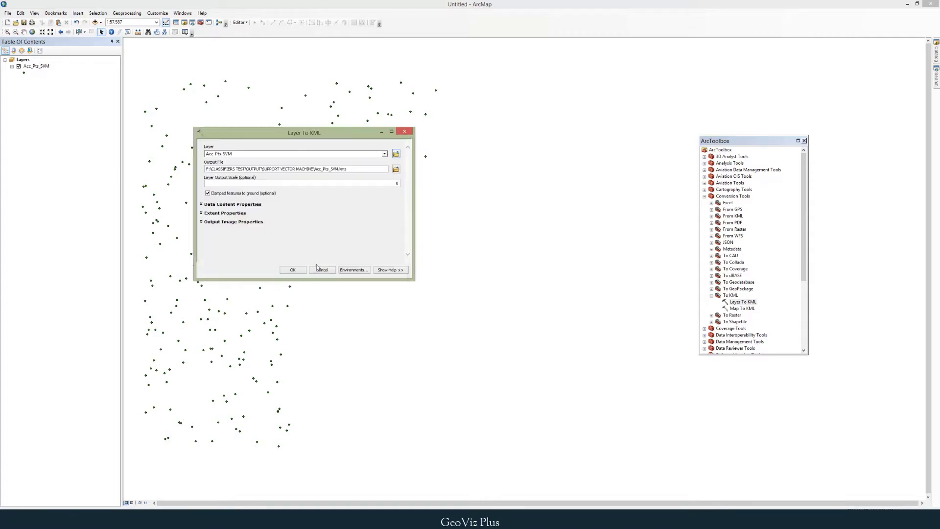
pyautogui.click(300, 272)
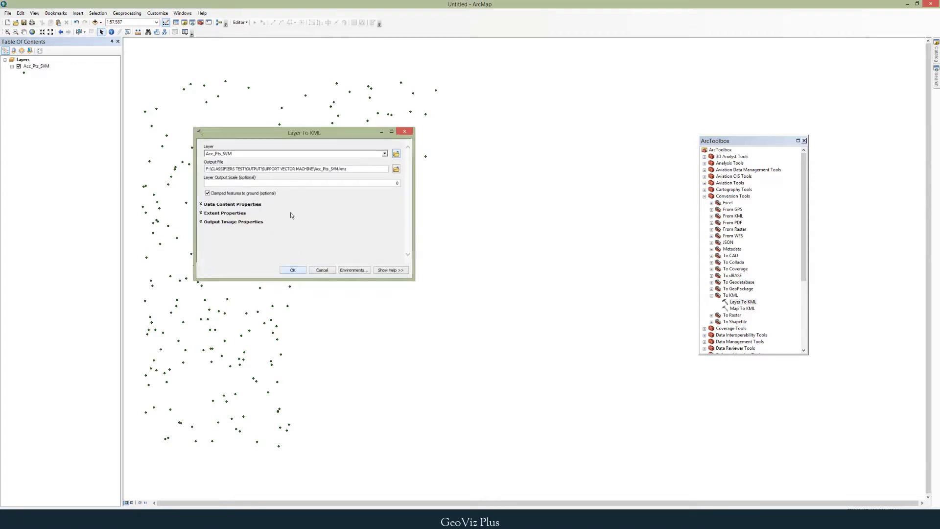
# Fit the map to the Acc_Pts_SVM layer and restore the ArcMap window to half the screen.
pyautogui.rightClick(37, 66)
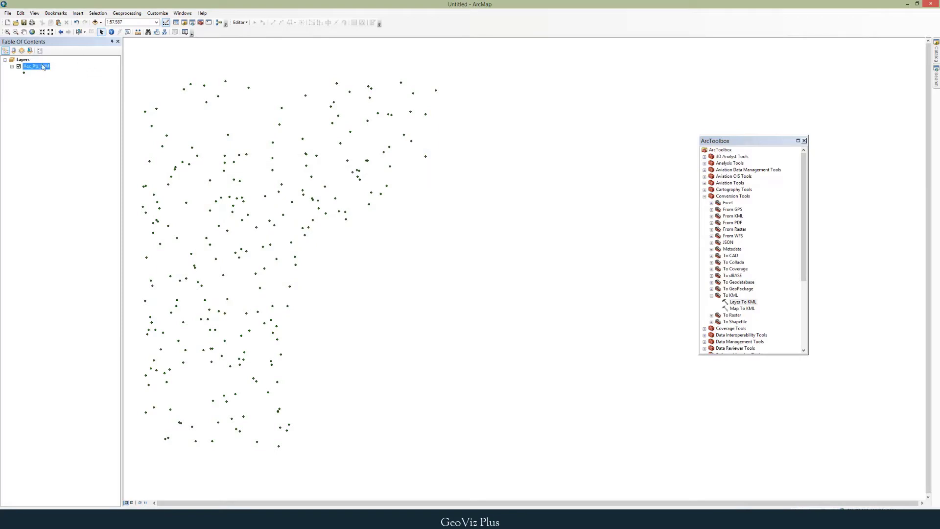
pyautogui.click(70, 103)
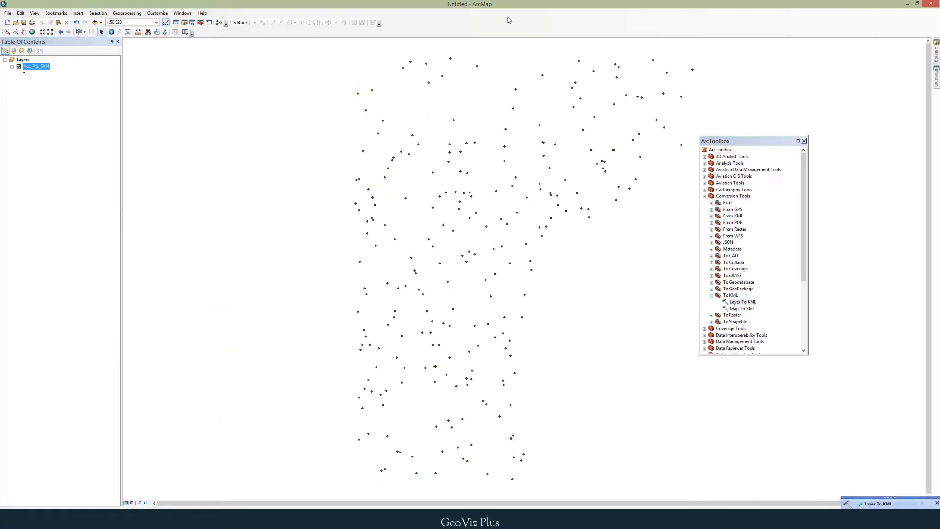
pyautogui.doubleClick(516, 3)
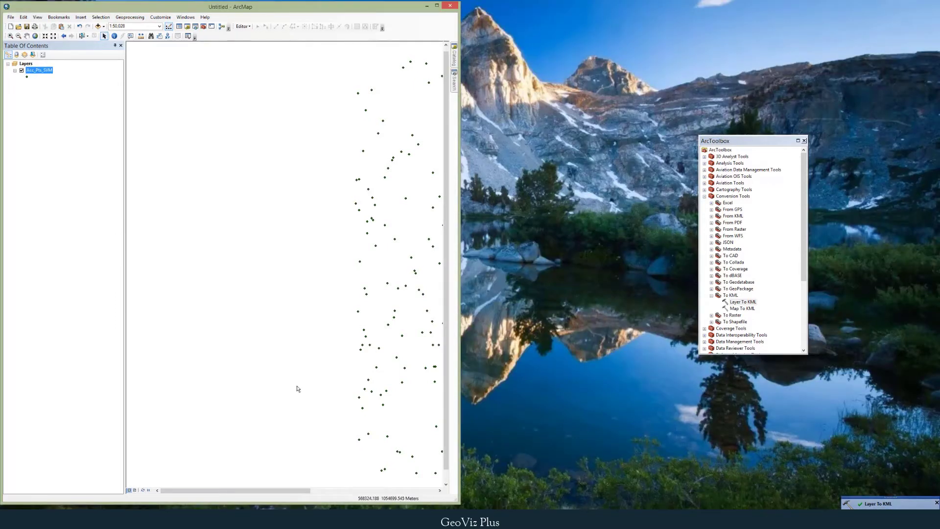
# Switch to File Explorer and open the Acc_Pts_SVM KMZ file from OUTPUT\SUPPORT VECTOR MACHINE in Google Earth.
pyautogui.moveTo(87, 519)
pyautogui.click(128, 483)
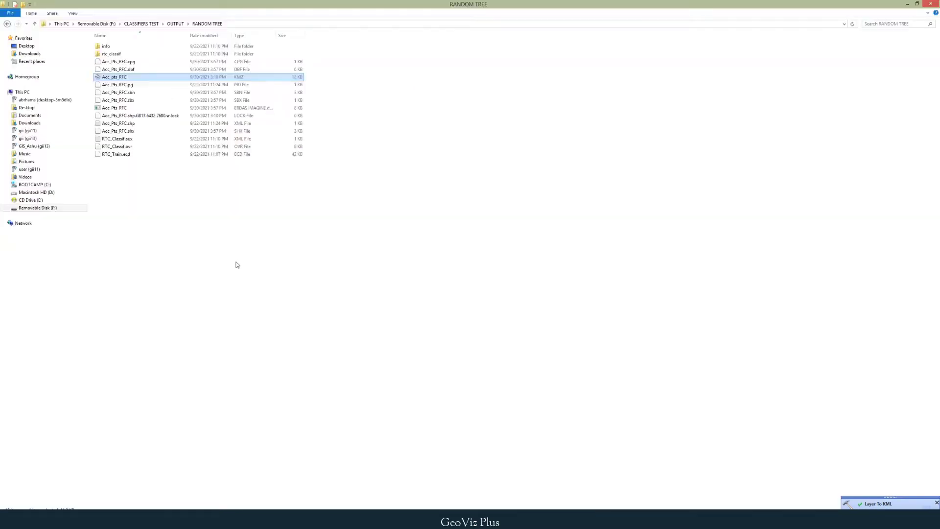
pyautogui.click(176, 24)
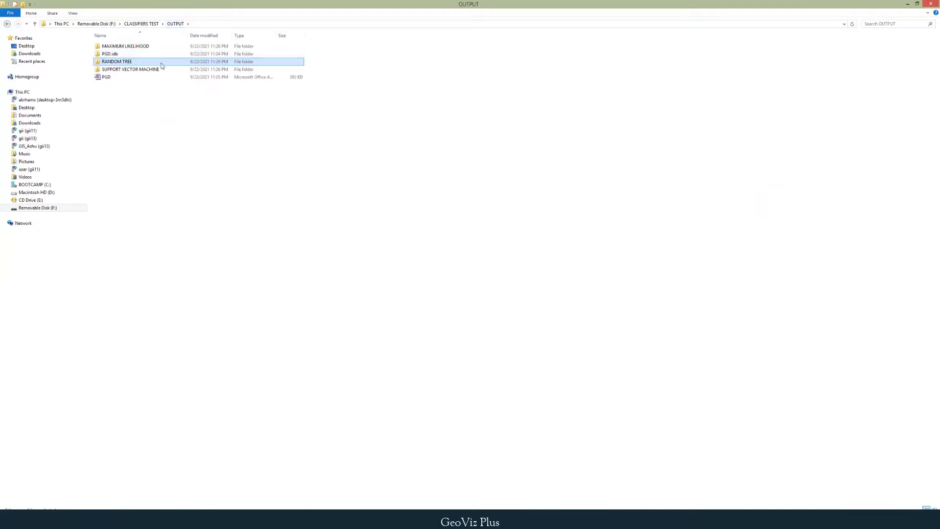
pyautogui.doubleClick(161, 70)
pyautogui.doubleClick(168, 78)
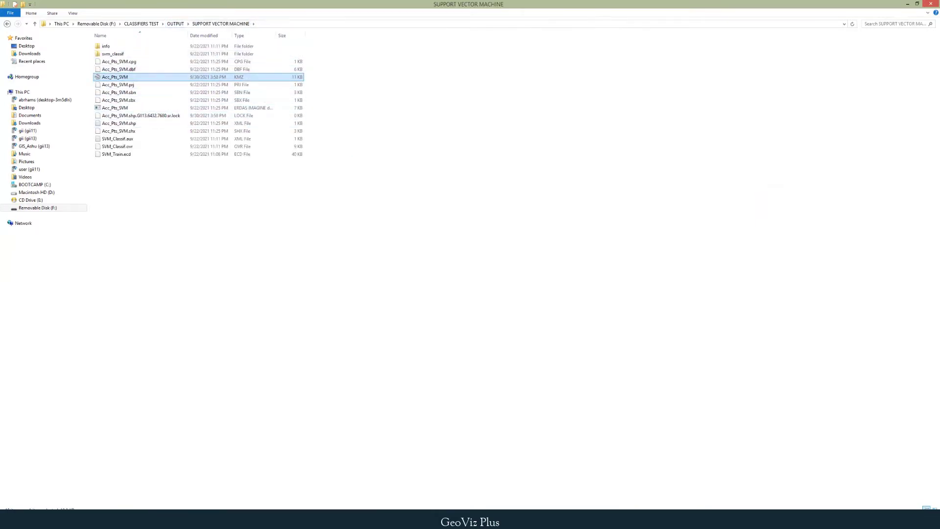
# Show ArcMap beside Google Earth with the map fitted to the Acc_Pts_SVM layer, and move the ArcToolbox window aside.
pyautogui.click(313, 519)
pyautogui.click(321, 519)
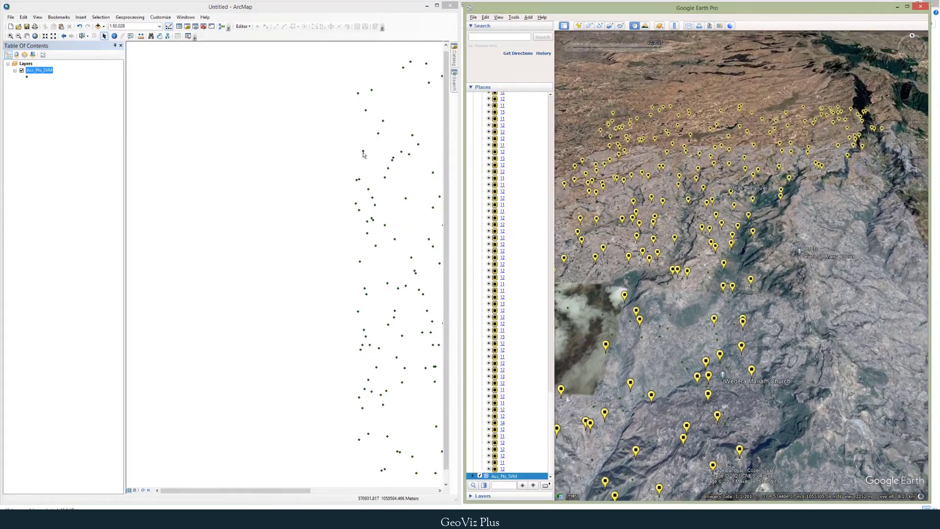
pyautogui.rightClick(42, 70)
pyautogui.click(63, 108)
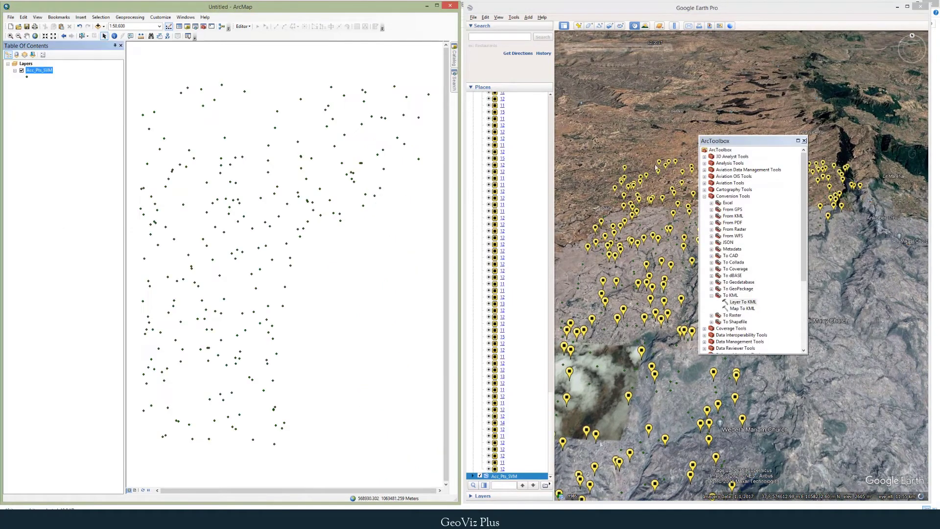
pyautogui.moveTo(717, 143); pyautogui.dragTo(804, 151)
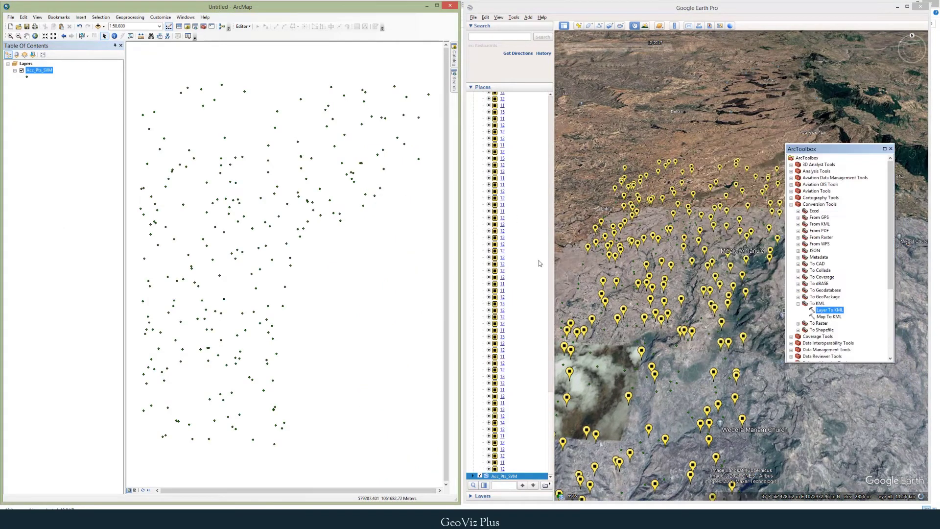
# Delete the Acc_Pts_RFC folder and its contents from Temporary Places in Google Earth.
pyautogui.moveTo(549, 404); pyautogui.dragTo(557, 104)
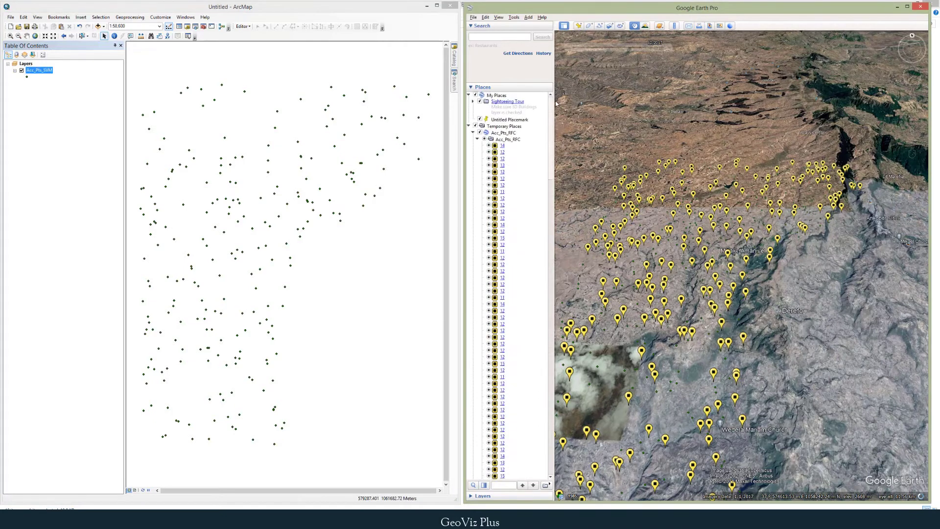
pyautogui.click(478, 140)
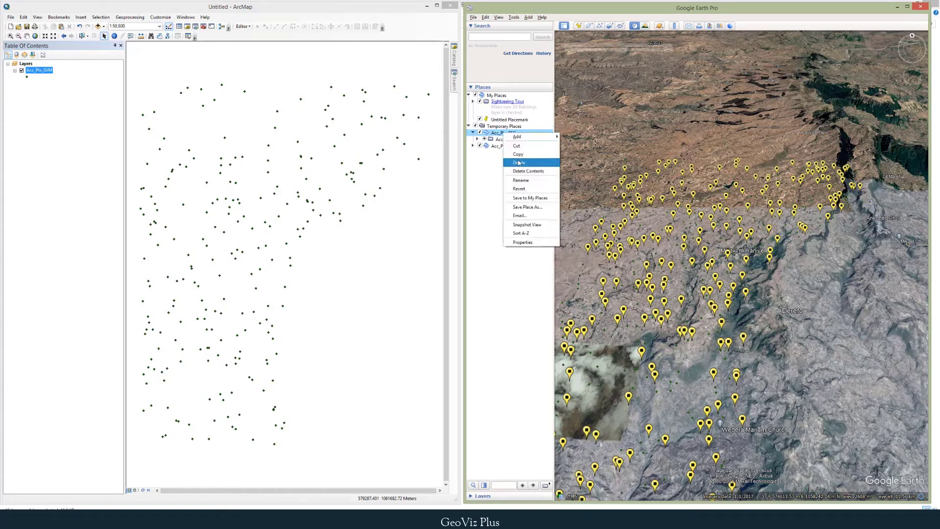
pyautogui.click(520, 163)
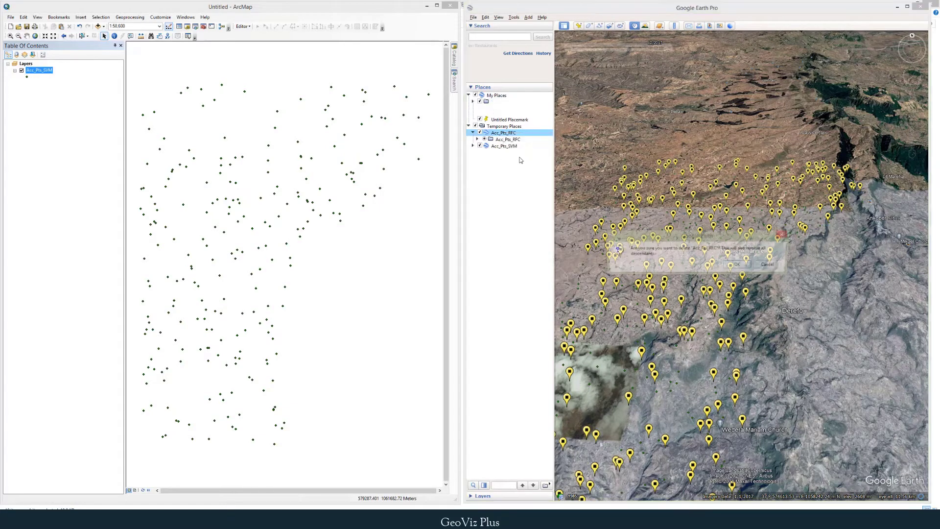
pyautogui.click(735, 264)
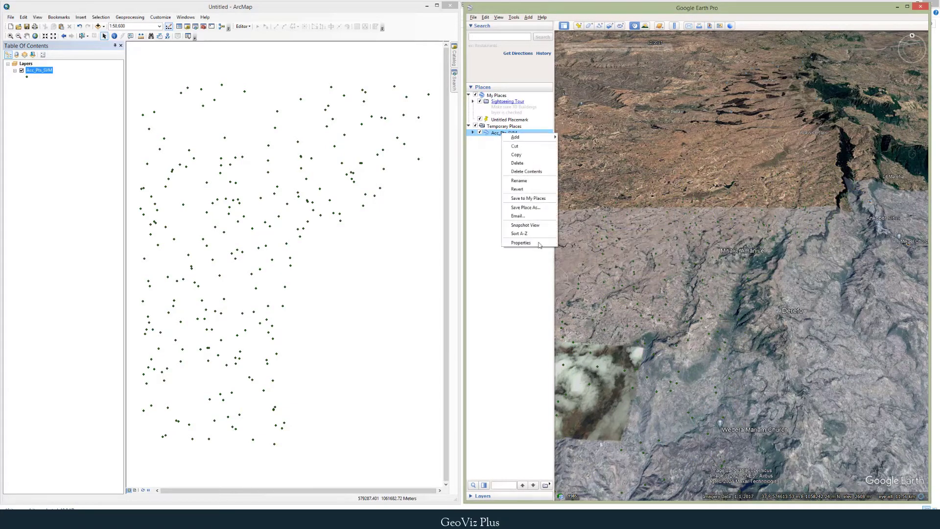
# Change the icon of the Acc_Pts_SVM folder's points in Google Earth to the red S marker.
pyautogui.click(538, 244)
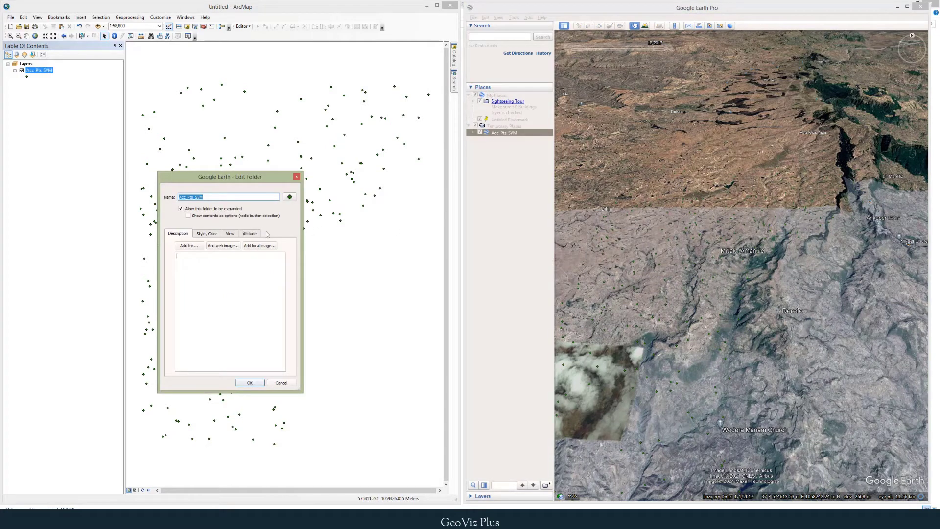
pyautogui.click(290, 197)
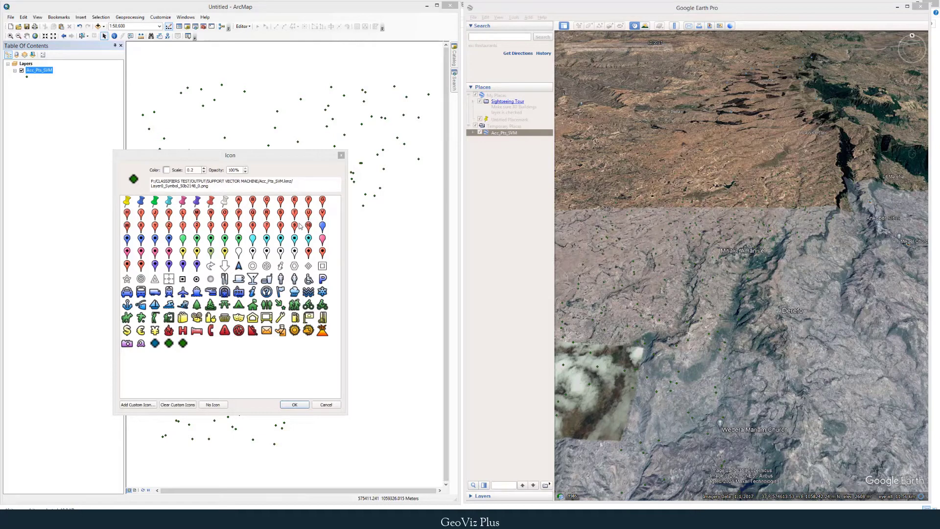
pyautogui.click(283, 215)
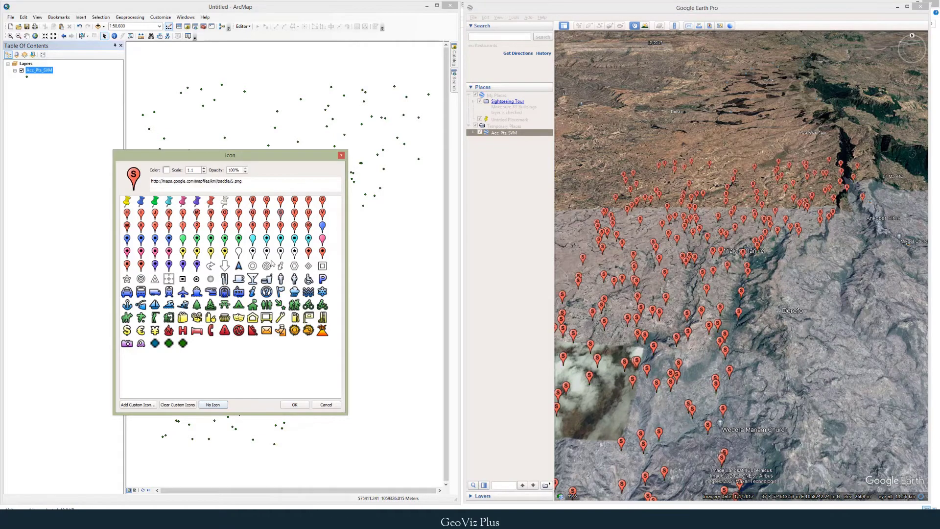
pyautogui.click(296, 404)
pyautogui.moveTo(716, 239); pyautogui.dragTo(767, 246)
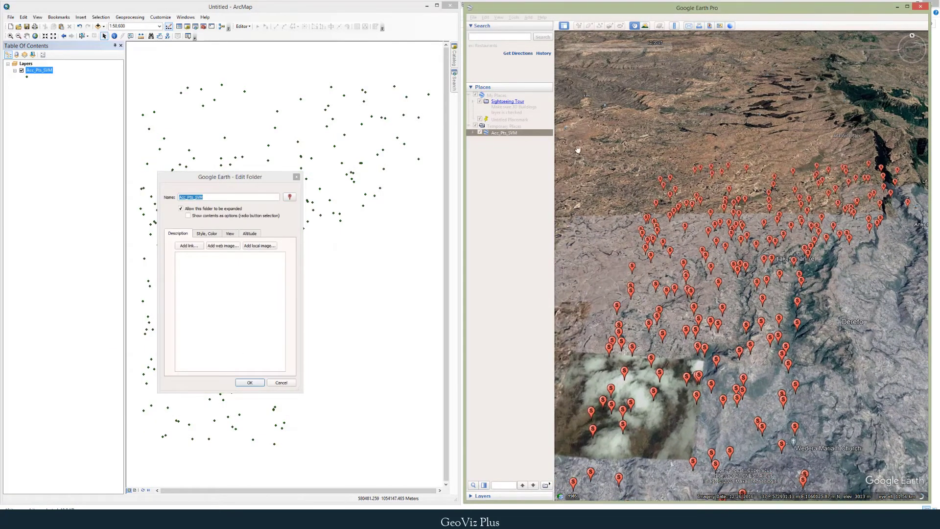
pyautogui.click(250, 384)
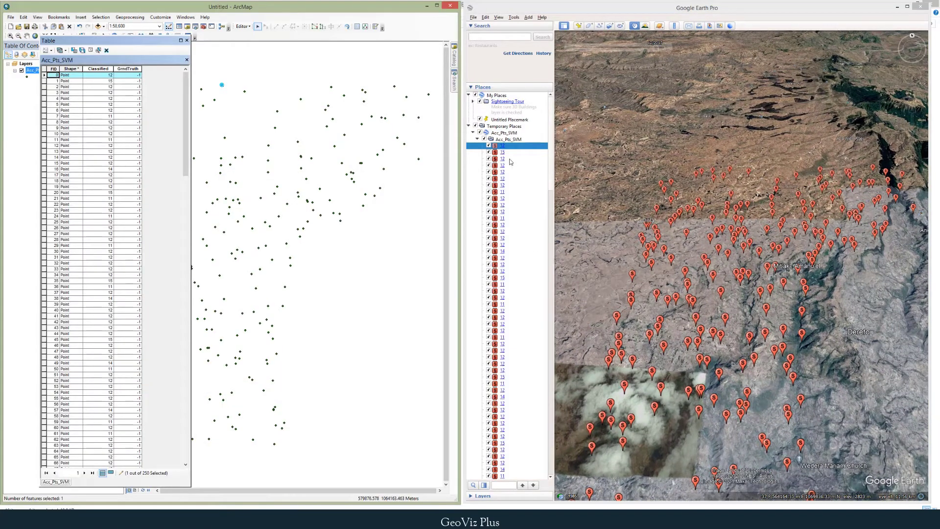
# Inspect the first Acc_Pts_SVM point in Google Earth and set GrndTruth to 12 for FID 0 in ArcMap's attribute table.
pyautogui.rightClick(509, 148)
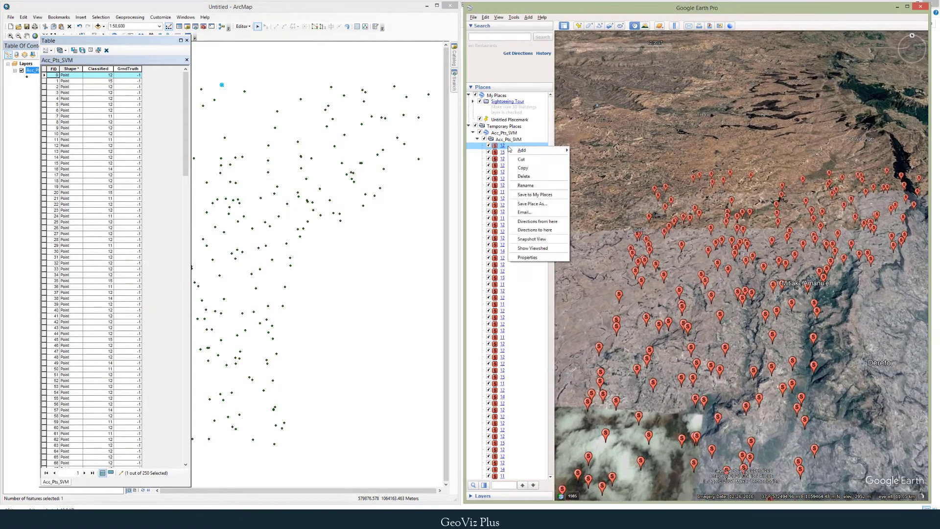
pyautogui.click(499, 147)
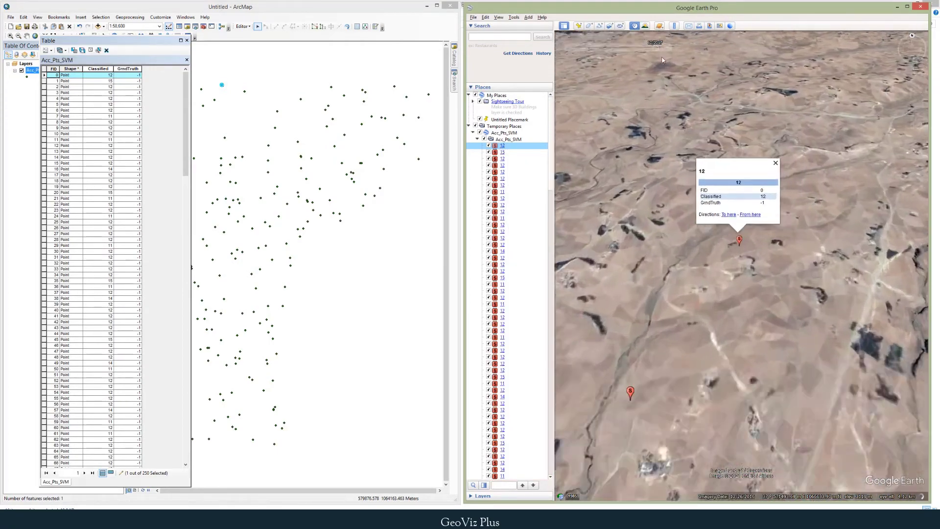
pyautogui.moveTo(657, 50); pyautogui.dragTo(668, 48)
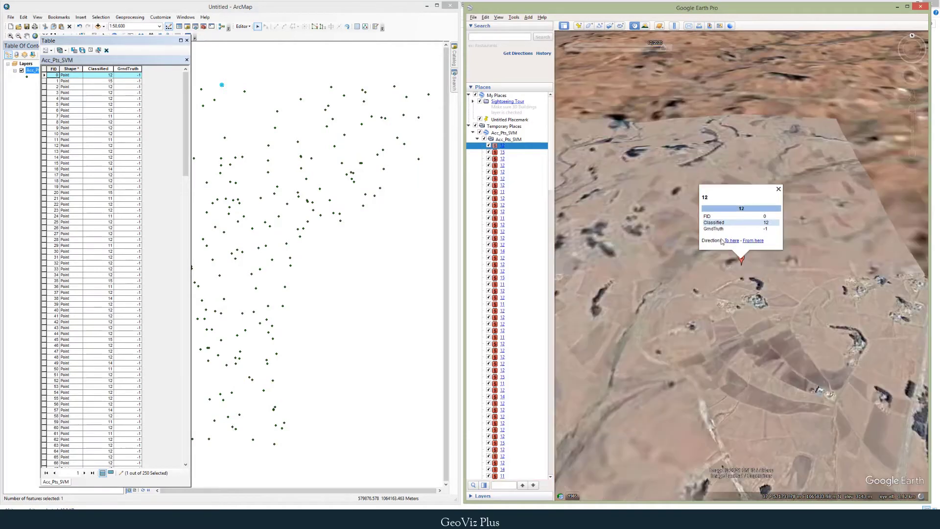
pyautogui.click(743, 278)
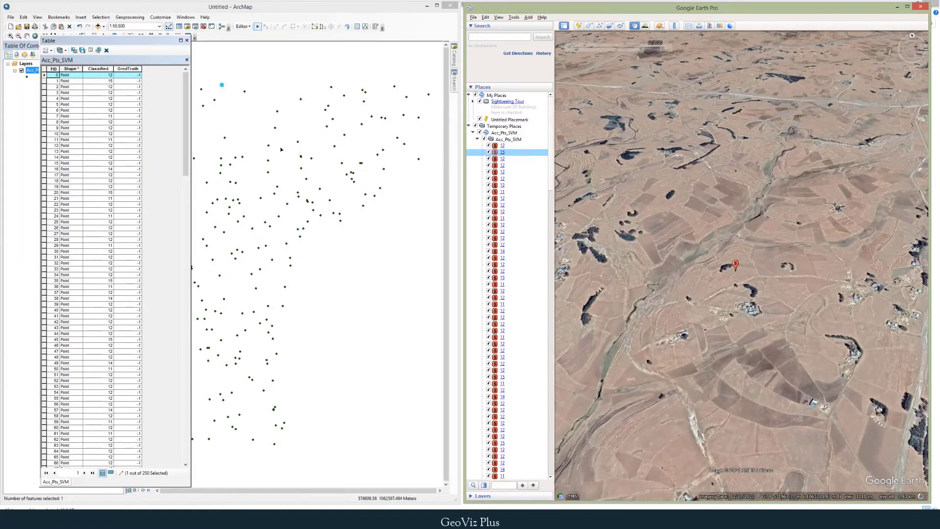
pyautogui.click(157, 135)
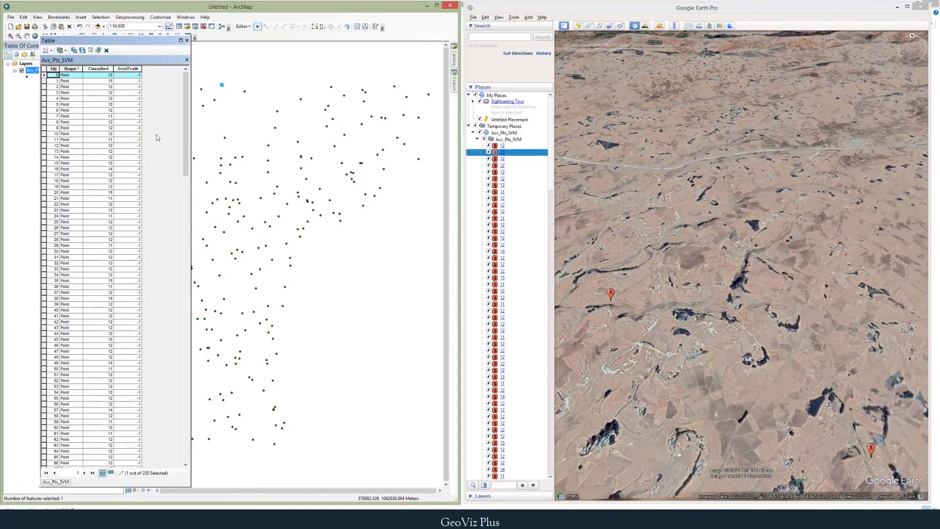
pyautogui.doubleClick(137, 76)
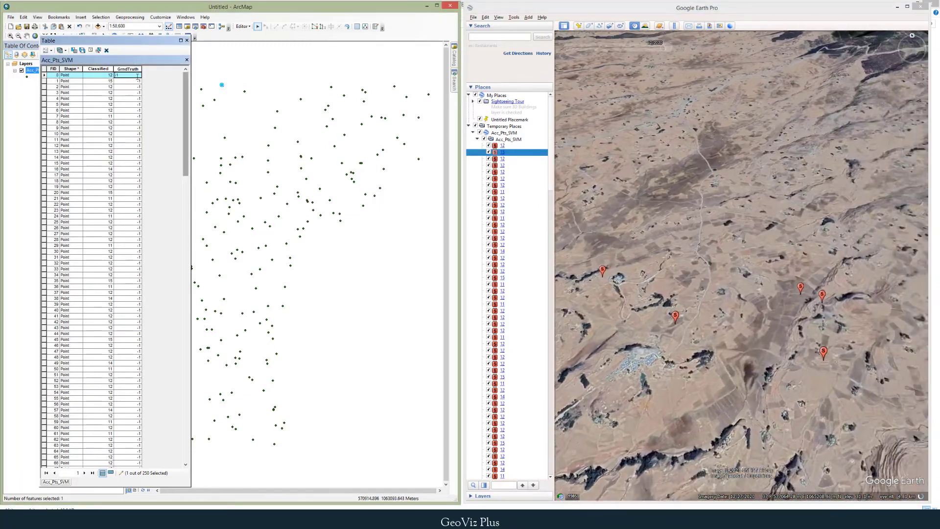
pyautogui.press('BackSpace')
pyautogui.press('BackSpace')
pyautogui.write('12')
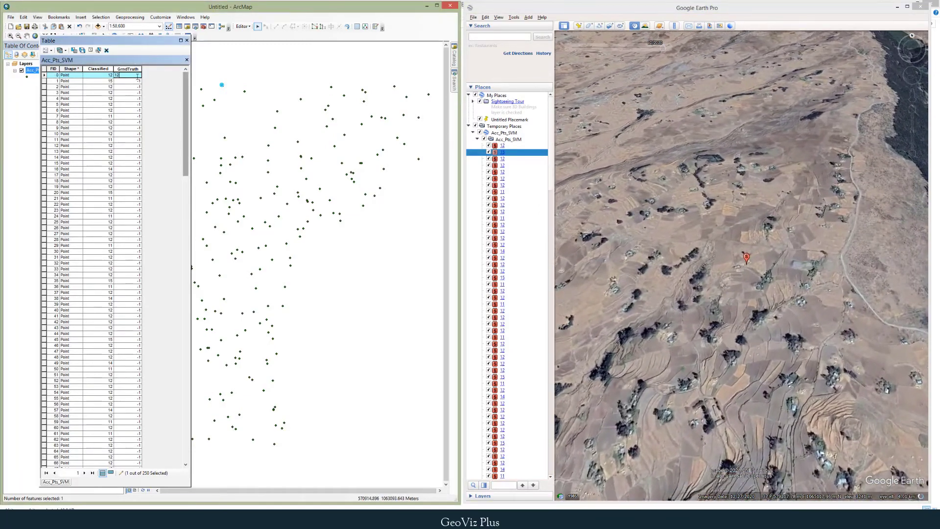
pyautogui.press('Return')
# Check the second point on the Google Earth imagery and set GrndTruth to 12 for FID 1.
pyautogui.click(767, 266)
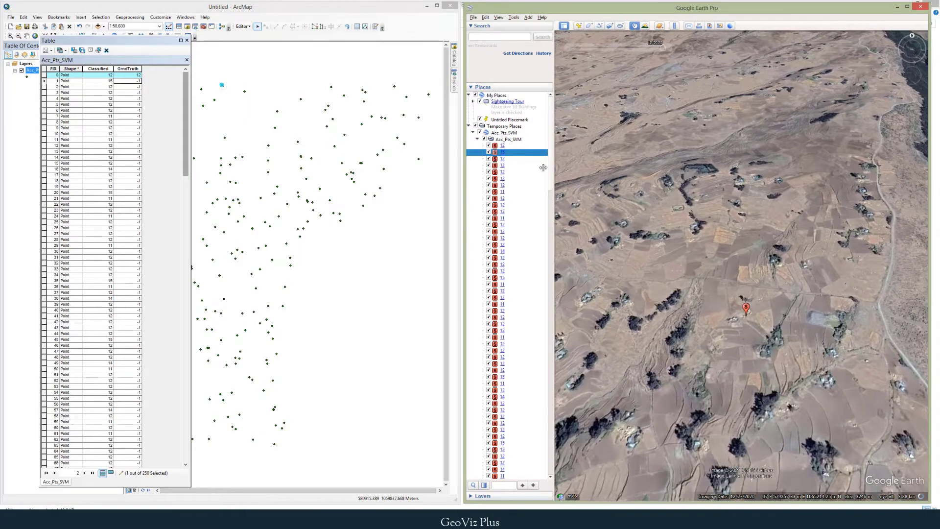
pyautogui.click(163, 166)
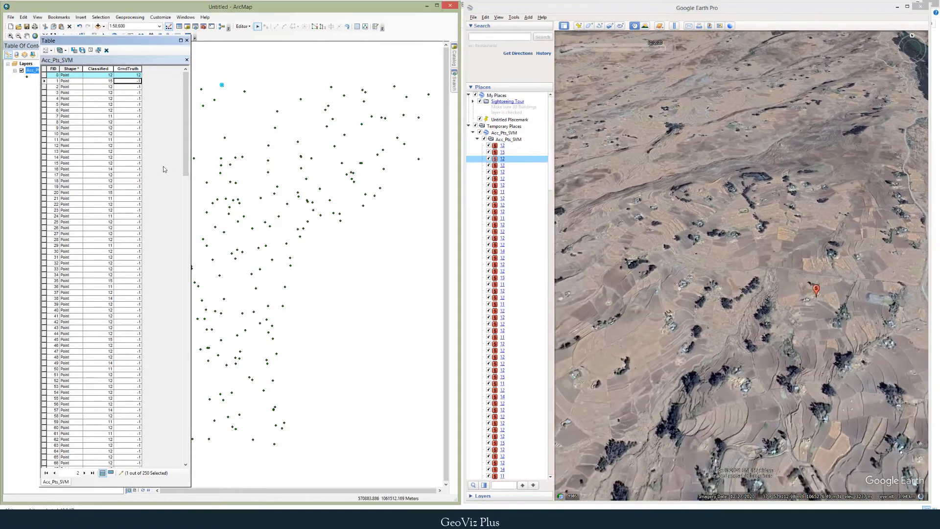
pyautogui.write('12')
pyautogui.press('Return')
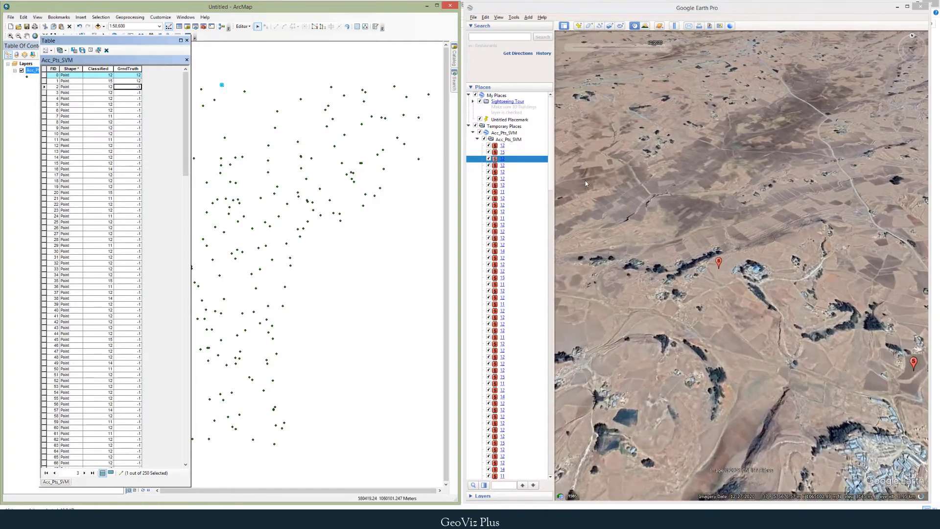
# View the FID 3 point in Google Earth and set GrndTruth to 12 for FID 2 in ArcMap's attribute table.
pyautogui.click(502, 165)
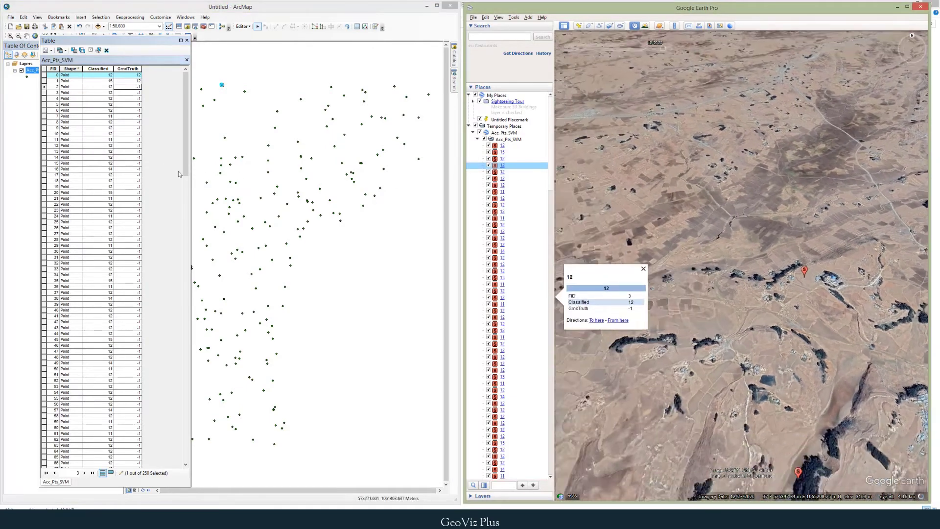
pyautogui.click(178, 171)
pyautogui.write('12')
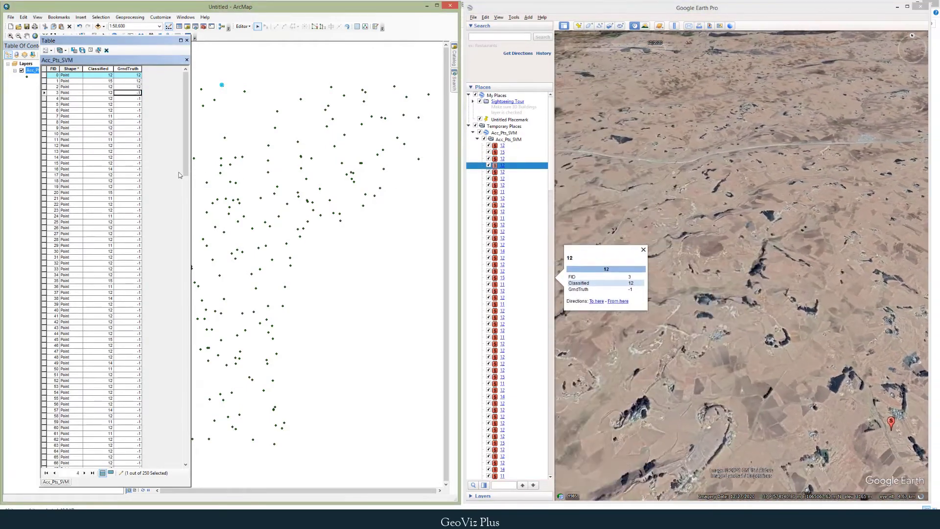
pyautogui.press('Return')
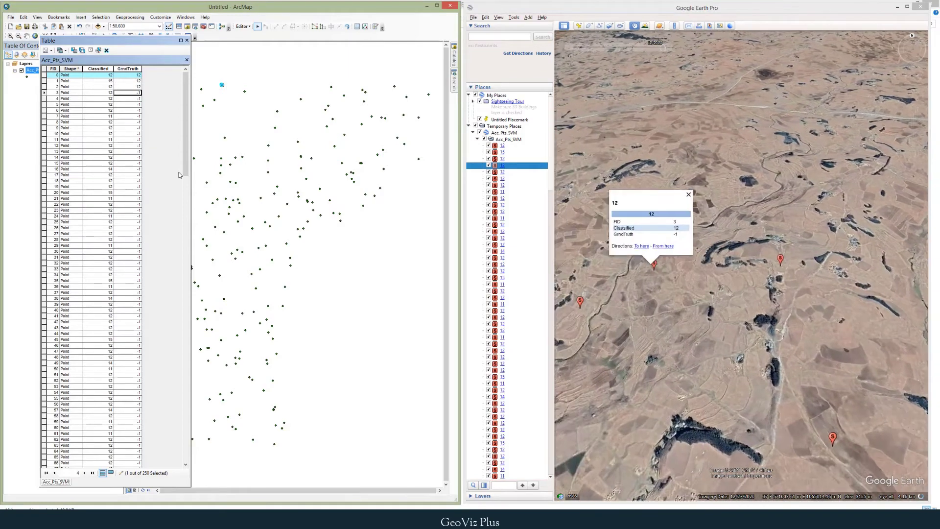
# Inspect the imagery around the FID 3 and FID 4 points and set GrndTruth to 15 for FID 3.
pyautogui.moveTo(729, 314); pyautogui.dragTo(770, 327)
pyautogui.moveTo(767, 281); pyautogui.dragTo(786, 324)
pyautogui.scroll(-3, 763, 319)
pyautogui.doubleClick(503, 173)
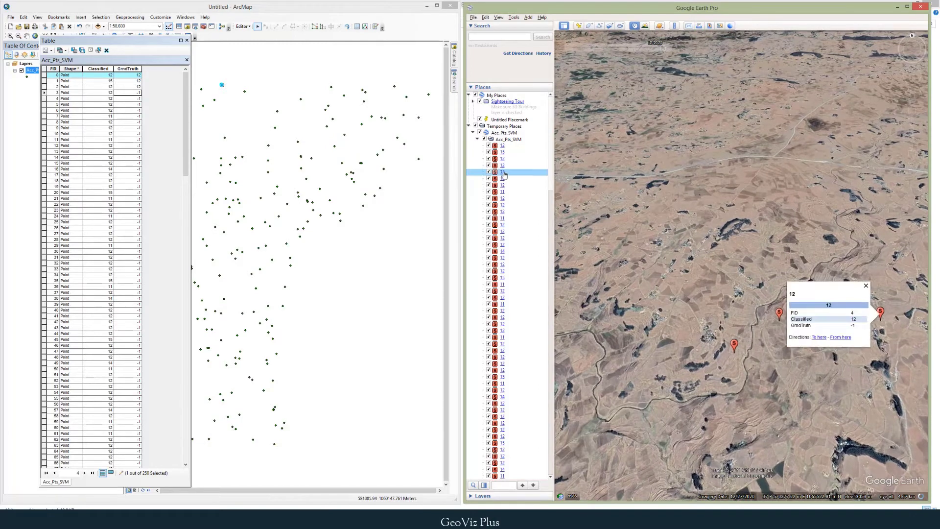
pyautogui.click(158, 184)
pyautogui.write('15')
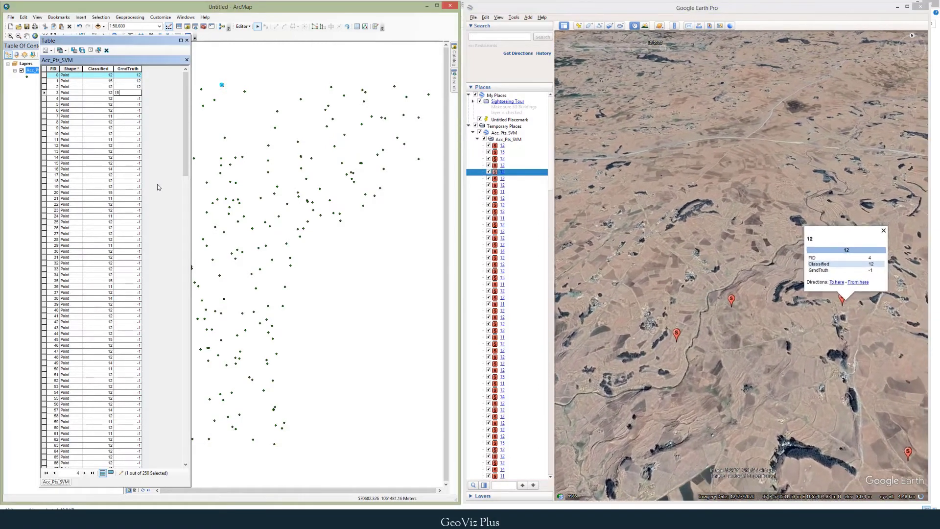
pyautogui.press('Return')
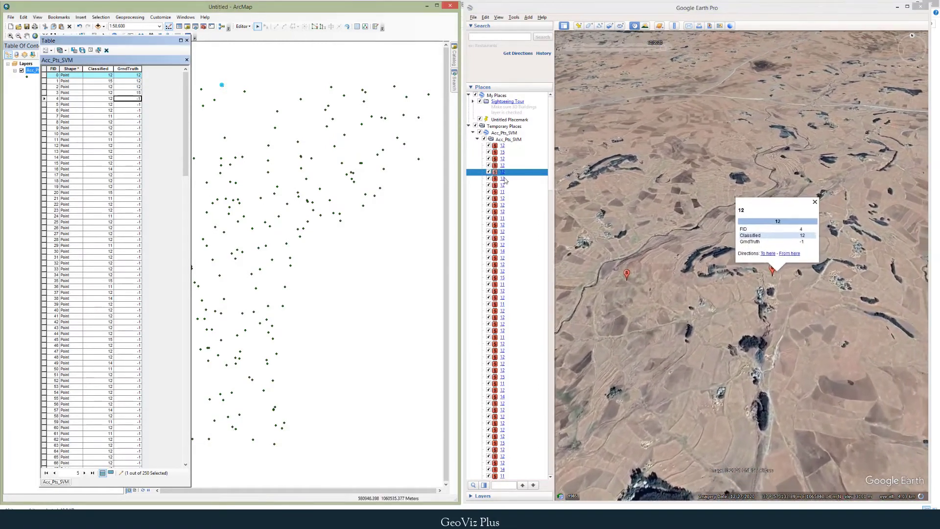
# Check the FID 5 point in Google Earth and set GrndTruth to 12 for FID 4 and 15 for FID 5.
pyautogui.doubleClick(502, 179)
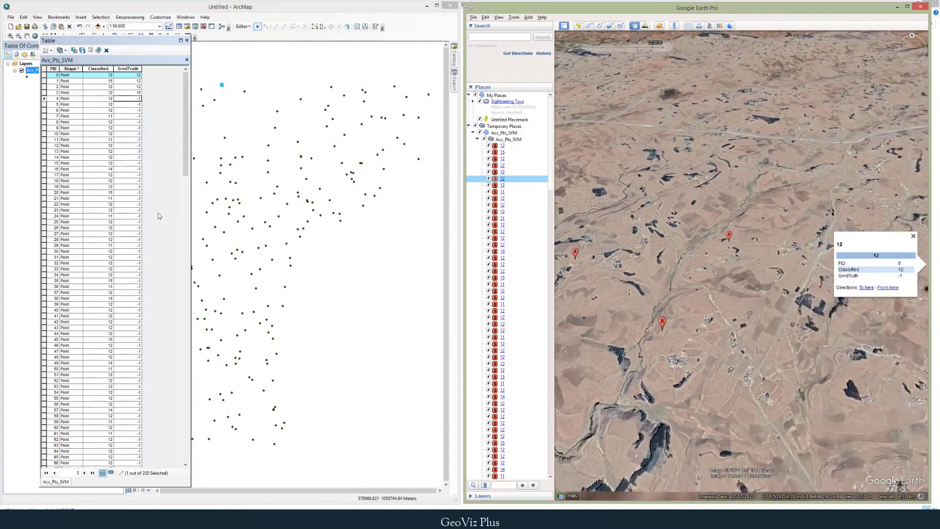
pyautogui.click(158, 215)
pyautogui.write('12')
pyautogui.press('Return')
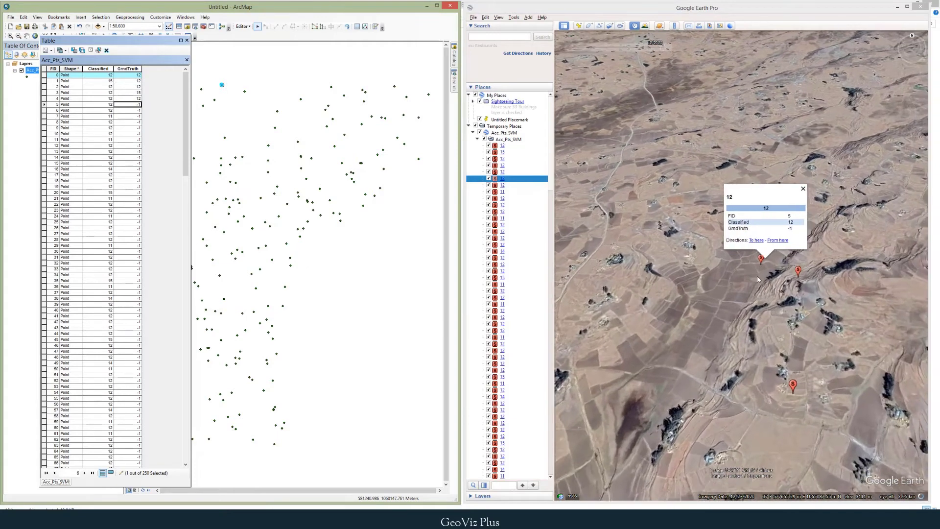
pyautogui.click(641, 245)
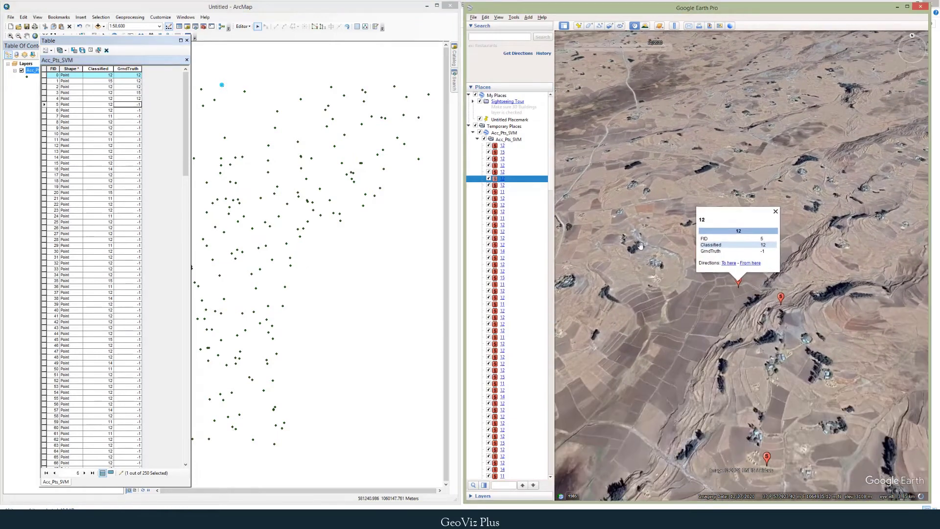
pyautogui.click(157, 185)
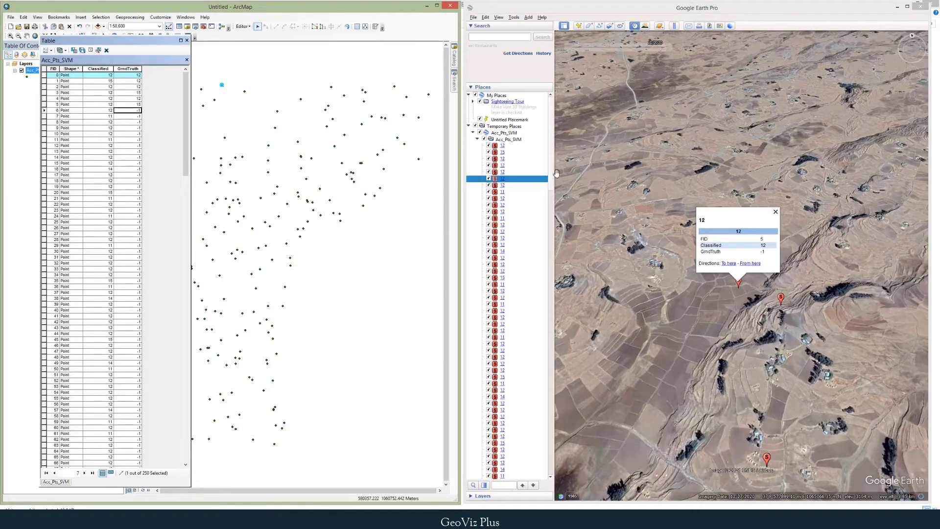
# Examine the land cover at the FID 6 point in Google Earth and go to the FID 7 point.
pyautogui.click(513, 186)
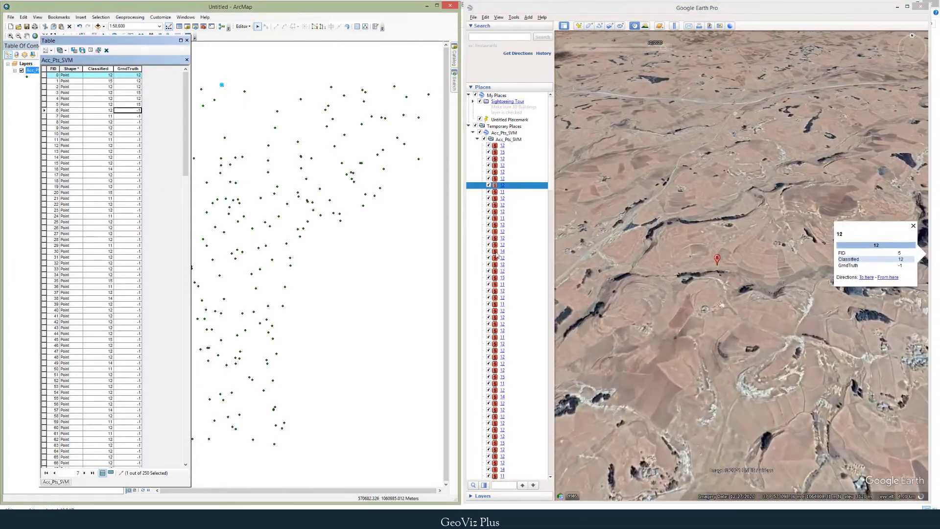
pyautogui.moveTo(716, 296); pyautogui.dragTo(711, 313)
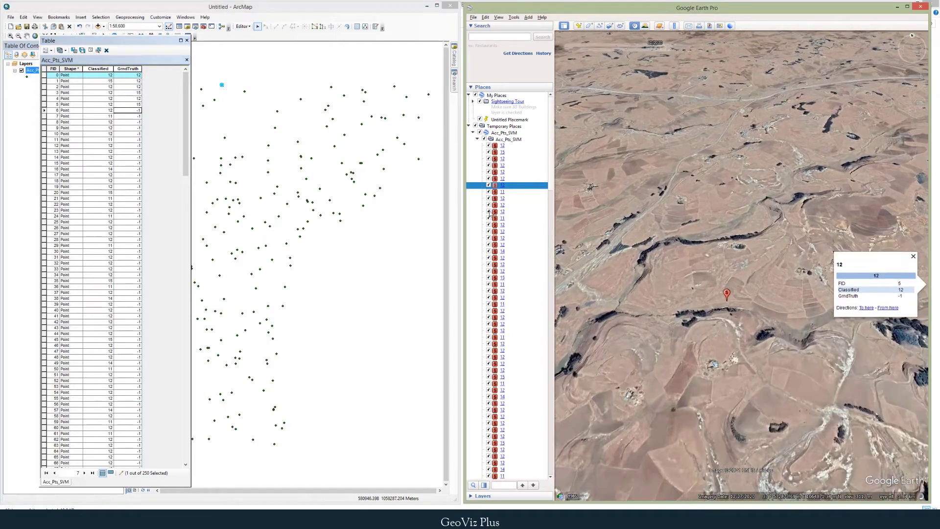
pyautogui.doubleClick(509, 192)
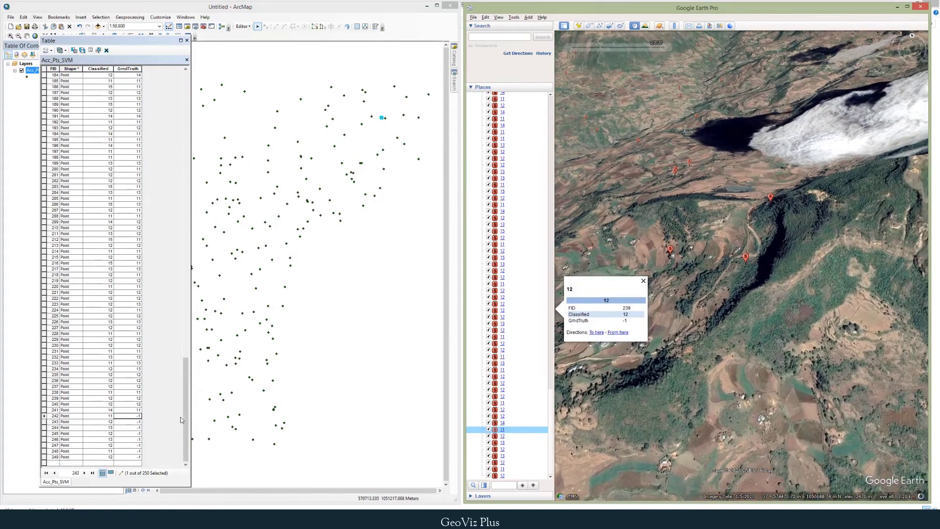
# Set GrndTruth to 11 for FID 242 and FID 243, checking the FID 243 point on the Google Earth imagery.
pyautogui.click(178, 417)
pyautogui.write('11')
pyautogui.press('Return')
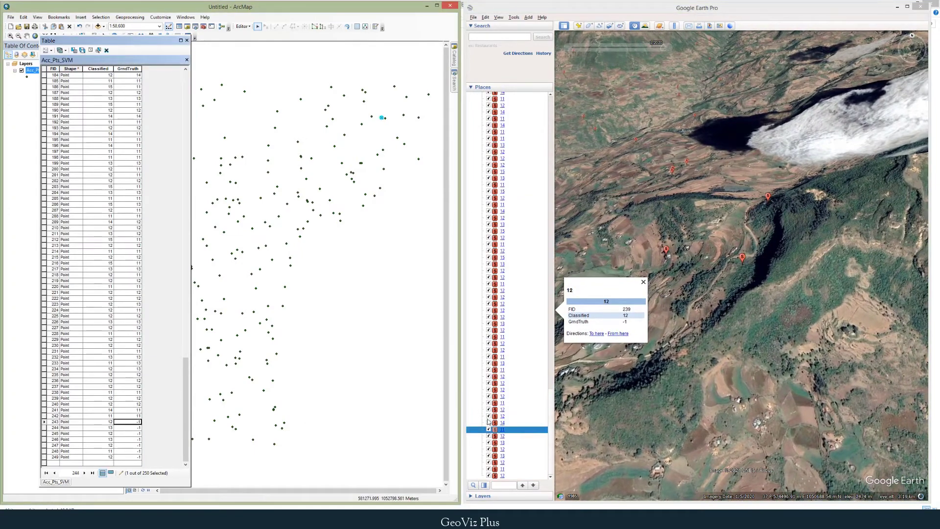
pyautogui.doubleClick(503, 437)
pyautogui.click(154, 401)
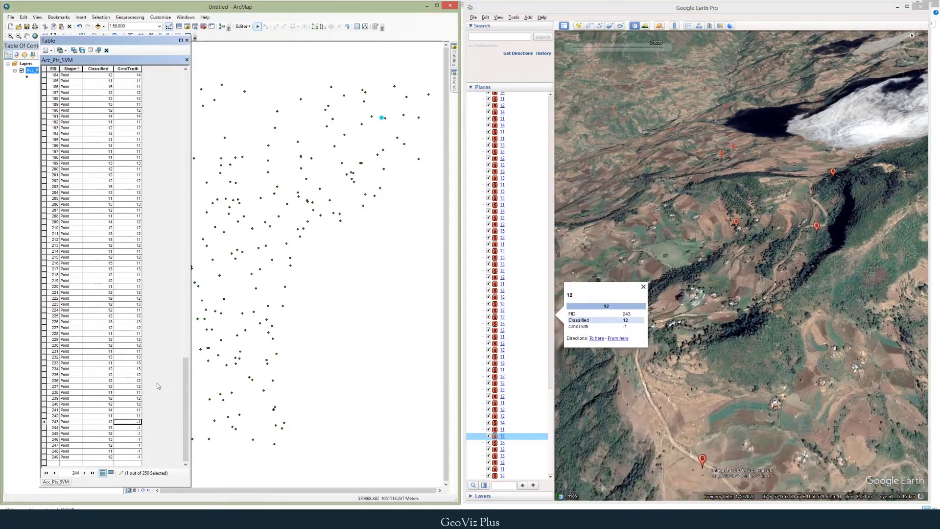
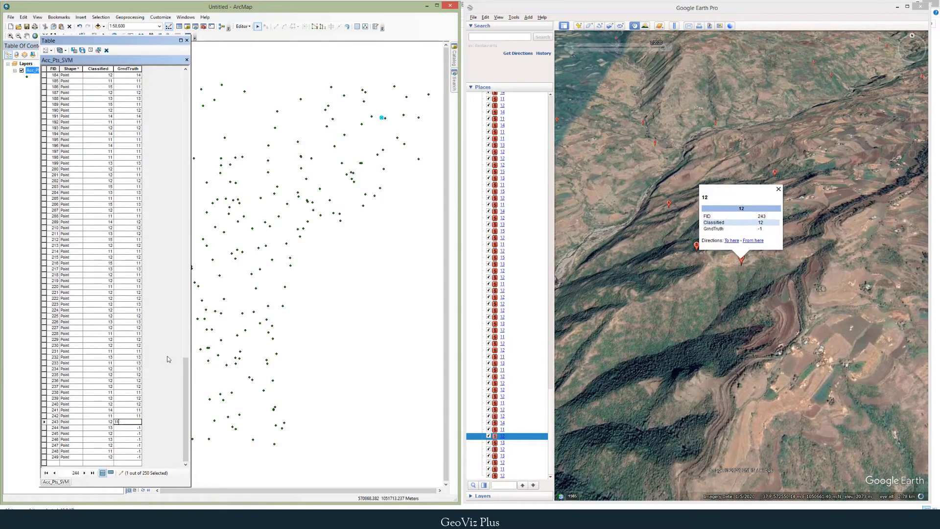
# Inspect the FID 244 point in Google Earth and set its GrndTruth to 13 in ArcMap's table.
pyautogui.doubleClick(516, 442)
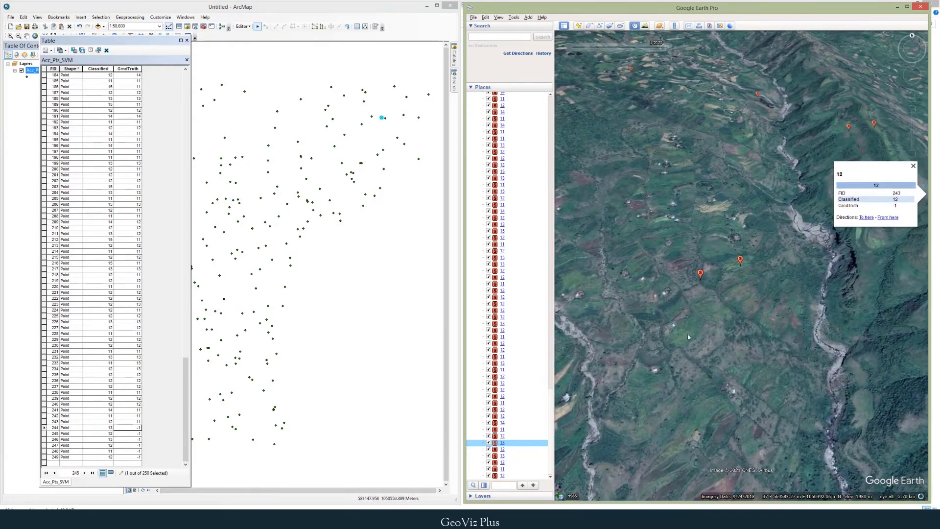
pyautogui.click(547, 444)
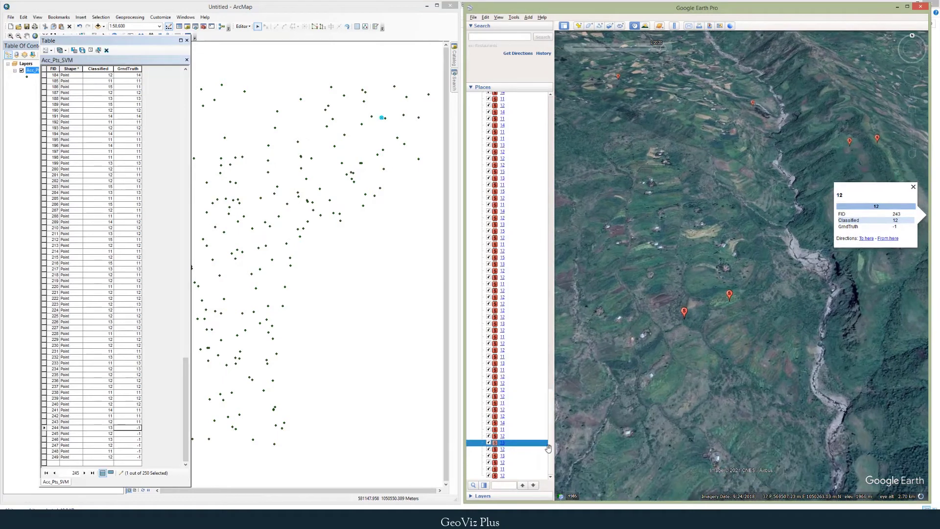
pyautogui.rightClick(522, 446)
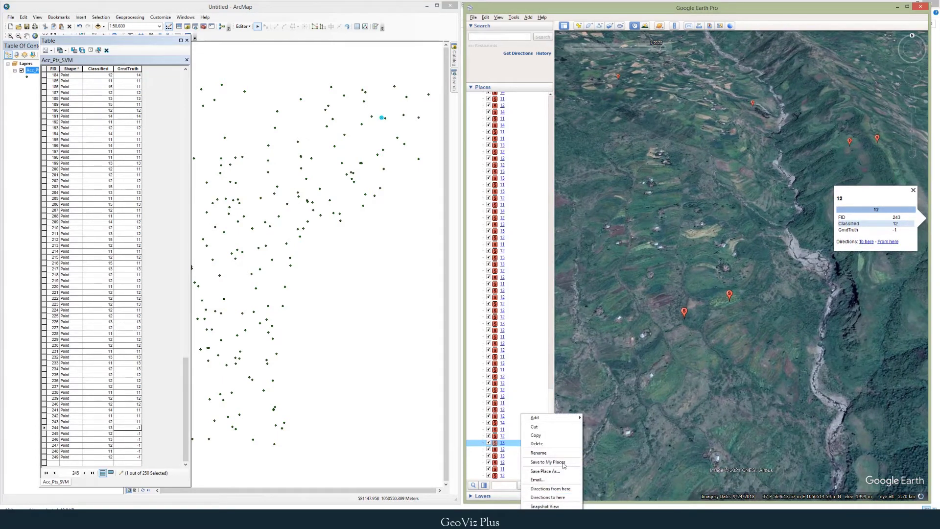
pyautogui.click(553, 516)
pyautogui.click(297, 177)
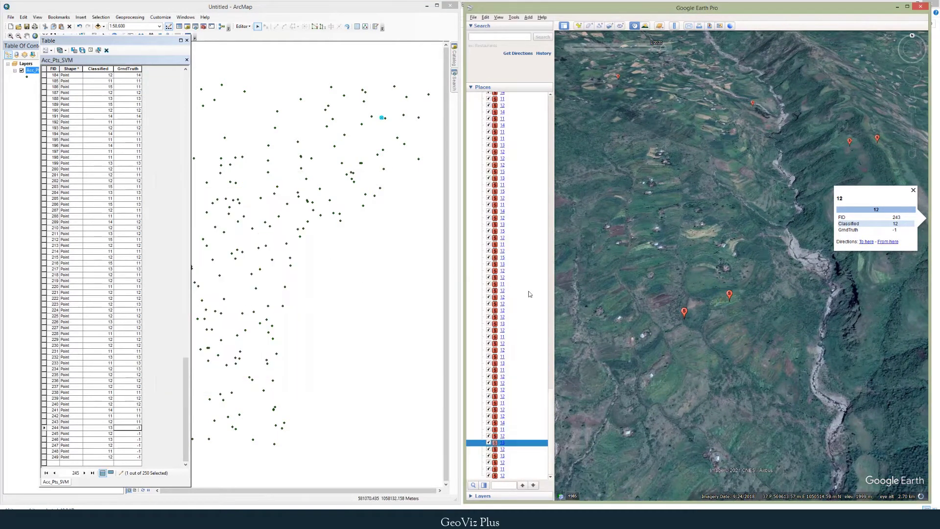
pyautogui.click(162, 348)
pyautogui.write('13')
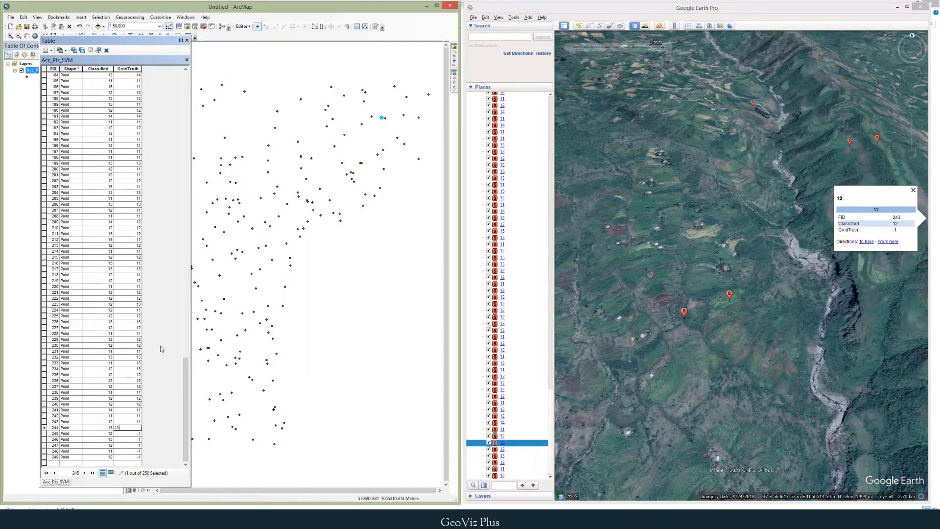
pyautogui.press('Return')
# Check the FID 245 and FID 246 points in Google Earth and set GrndTruth to 12 for FID 245.
pyautogui.click(503, 449)
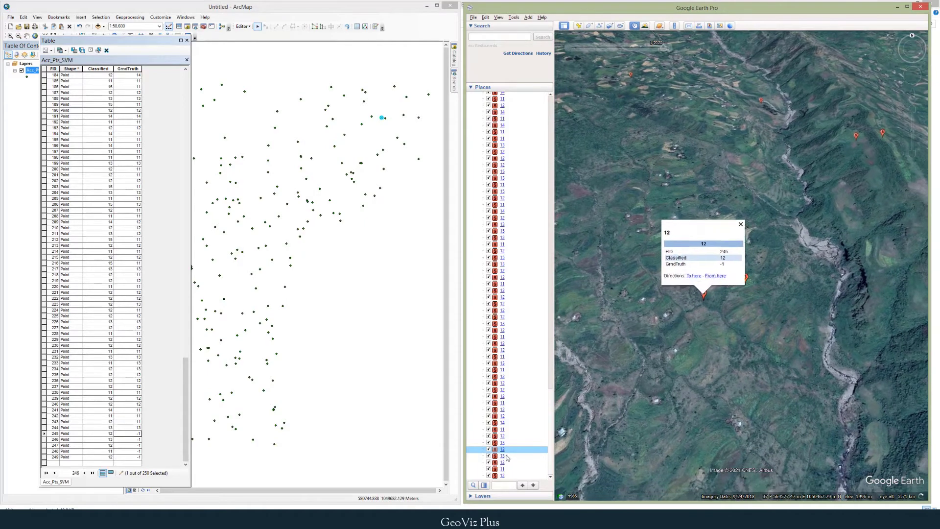
pyautogui.click(506, 456)
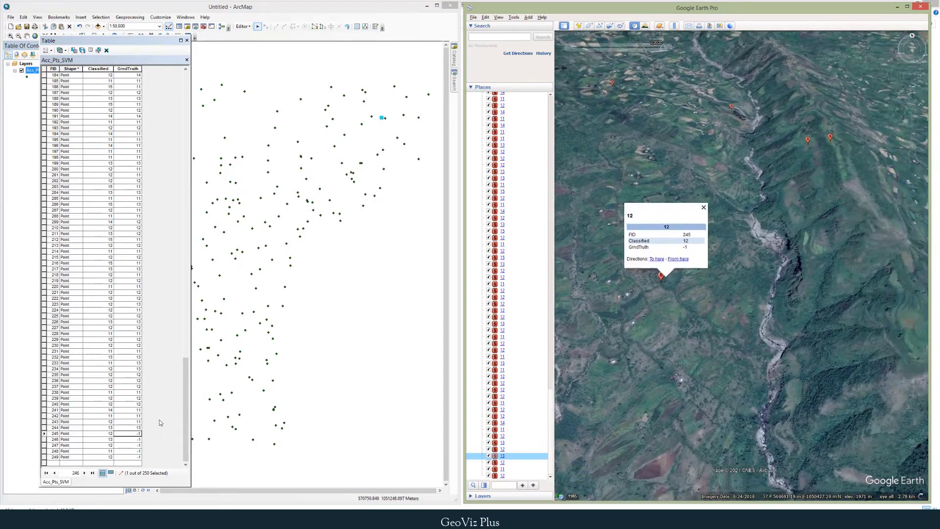
pyautogui.click(160, 421)
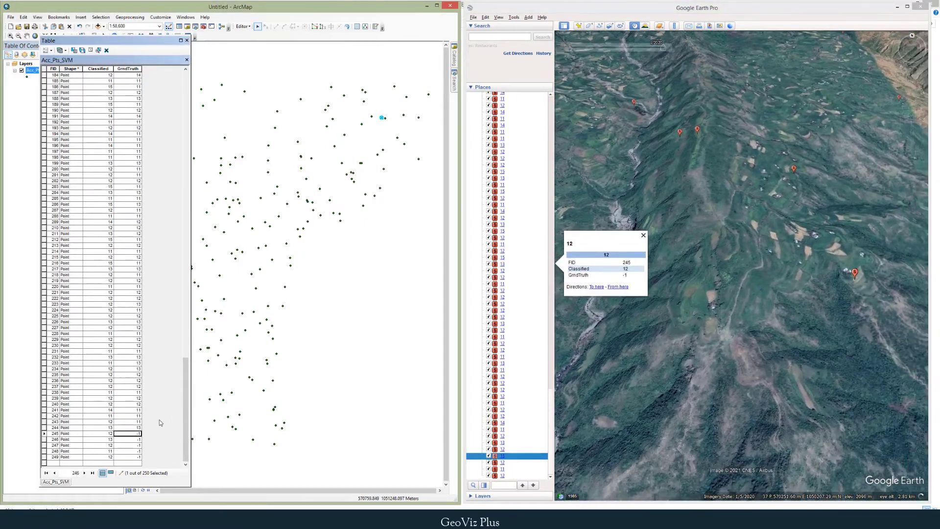
pyautogui.write('12')
pyautogui.press('Return')
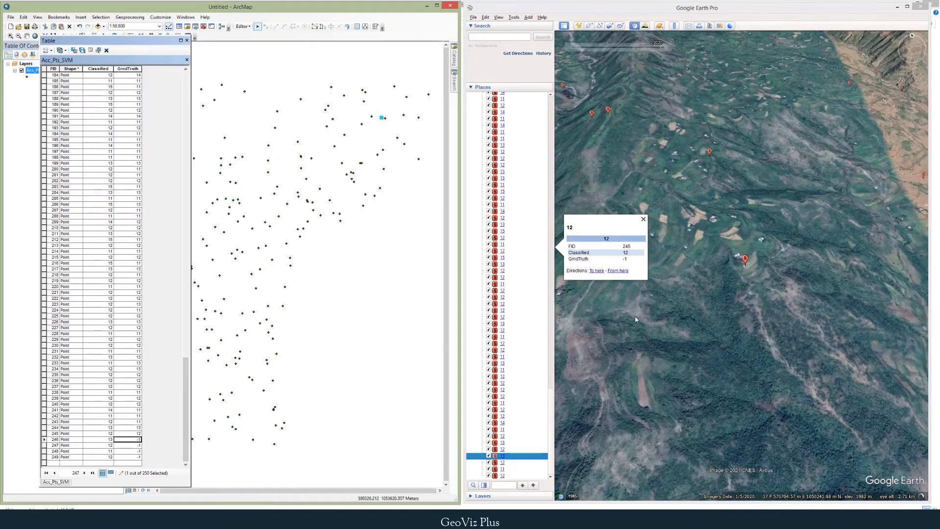
# View the FID 247 point in Google Earth and set GrndTruth to 13 for FID 246 and 11 for FID 247.
pyautogui.click(503, 462)
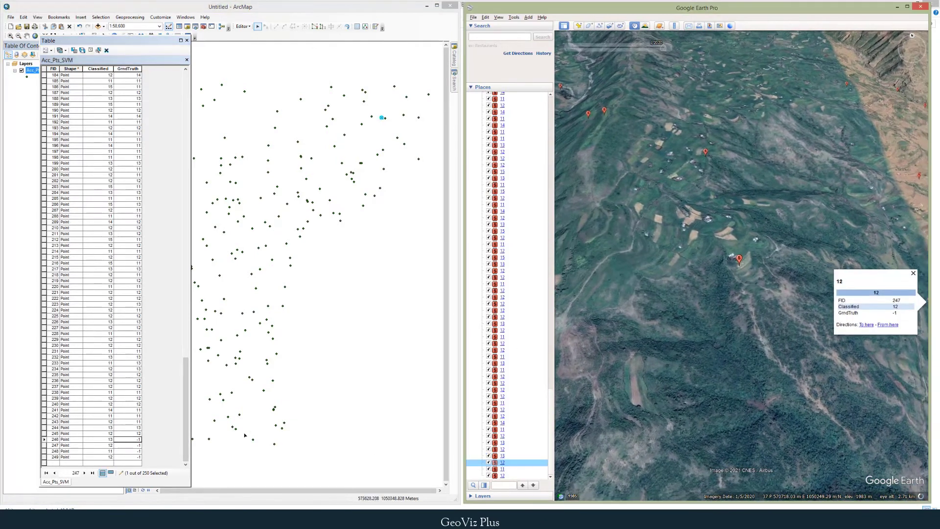
pyautogui.click(169, 428)
pyautogui.write('13')
pyautogui.press('Return')
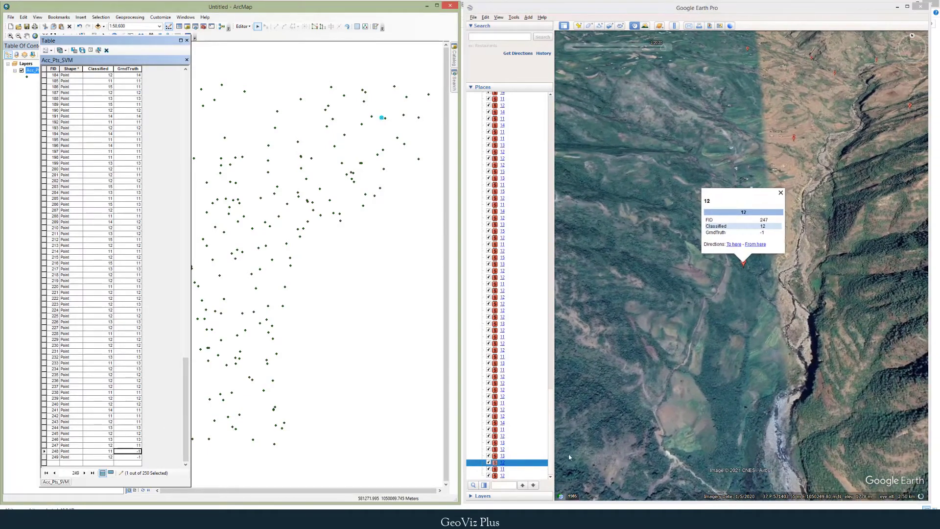
# Inspect the last two points in Google Earth and set GrndTruth to 11 for FID 248 and 12 for FID 249.
pyautogui.click(503, 469)
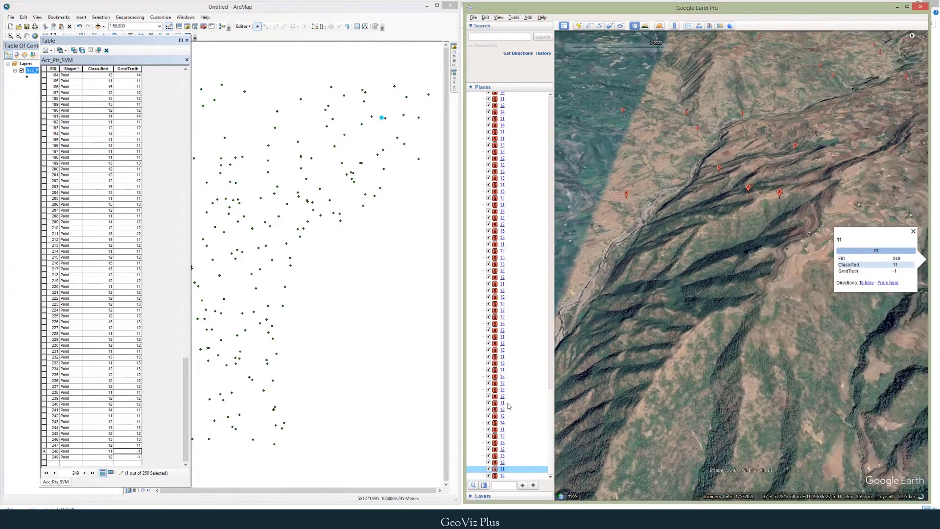
pyautogui.click(165, 410)
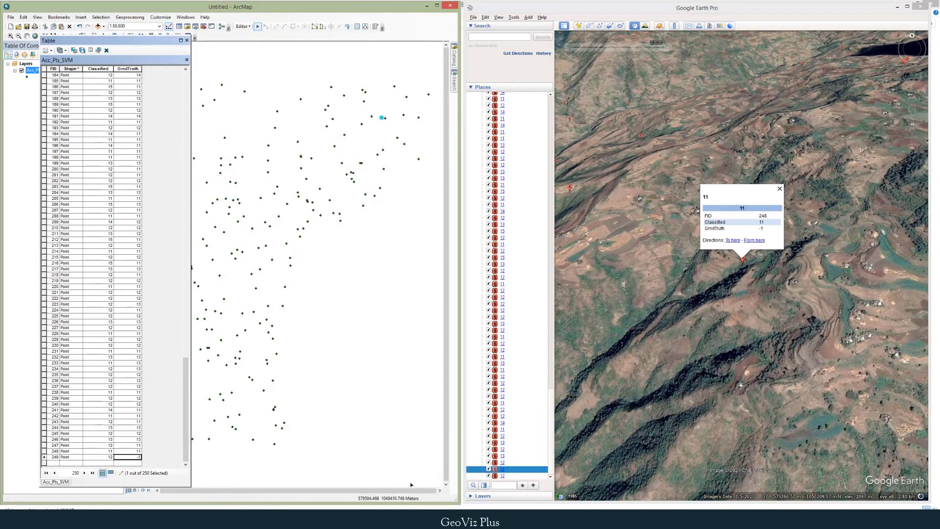
pyautogui.click(520, 475)
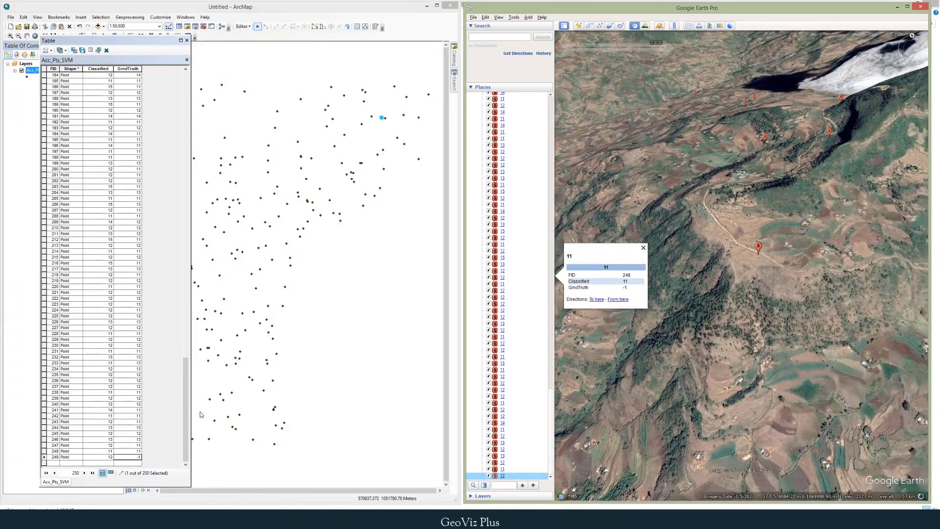
pyautogui.click(166, 453)
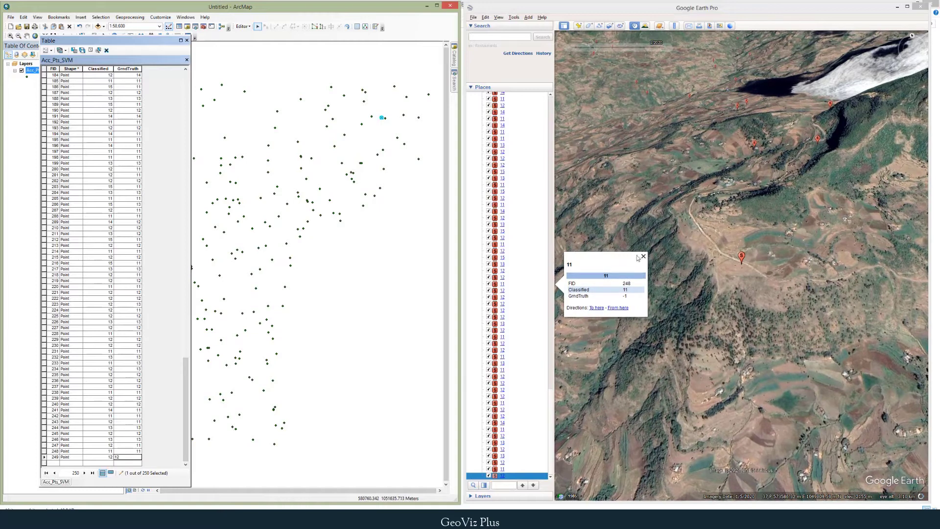
# Put Google Earth away, maximize ArcMap, save the edits to Acc_Pts_SVM and close its attribute table.
pyautogui.click(898, 7)
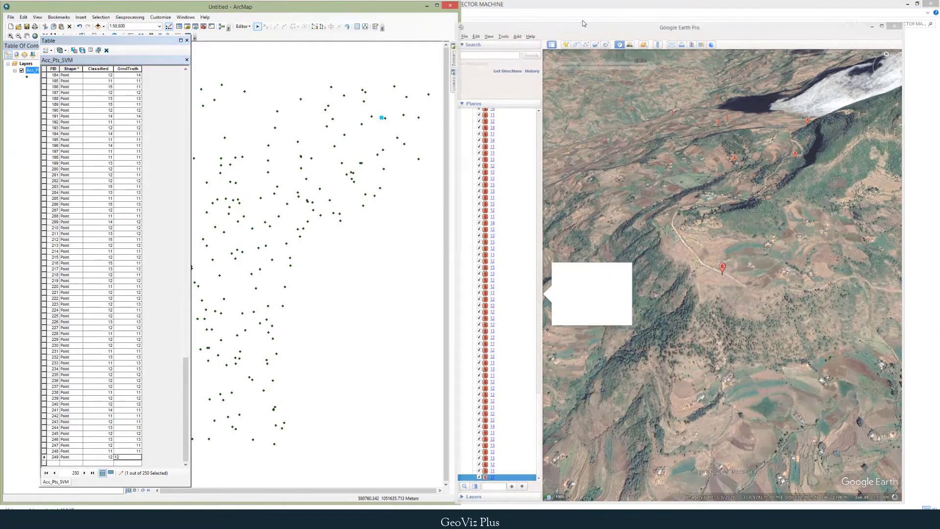
pyautogui.click(436, 6)
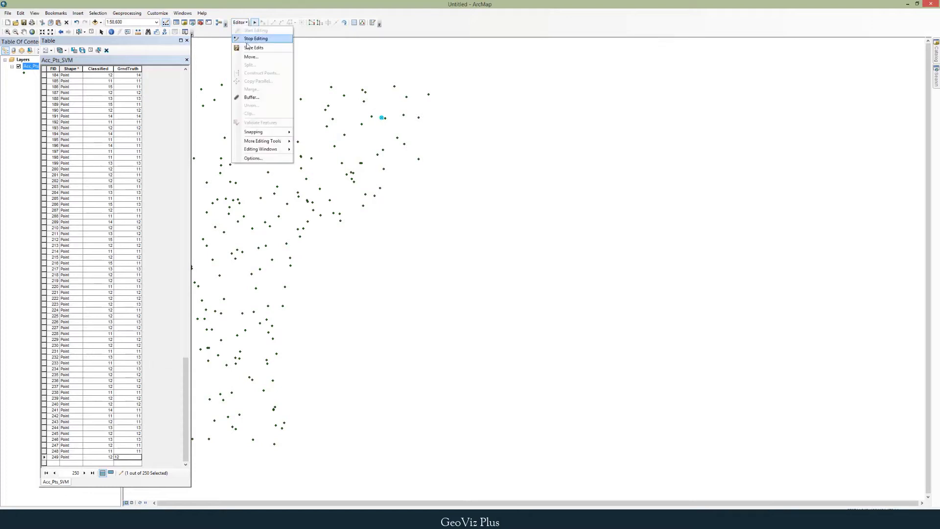
pyautogui.click(249, 48)
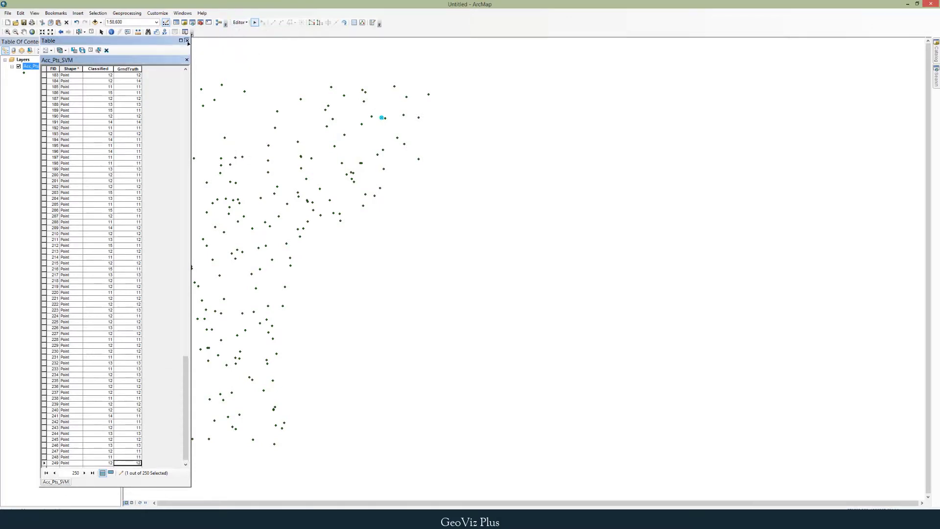
pyautogui.click(187, 41)
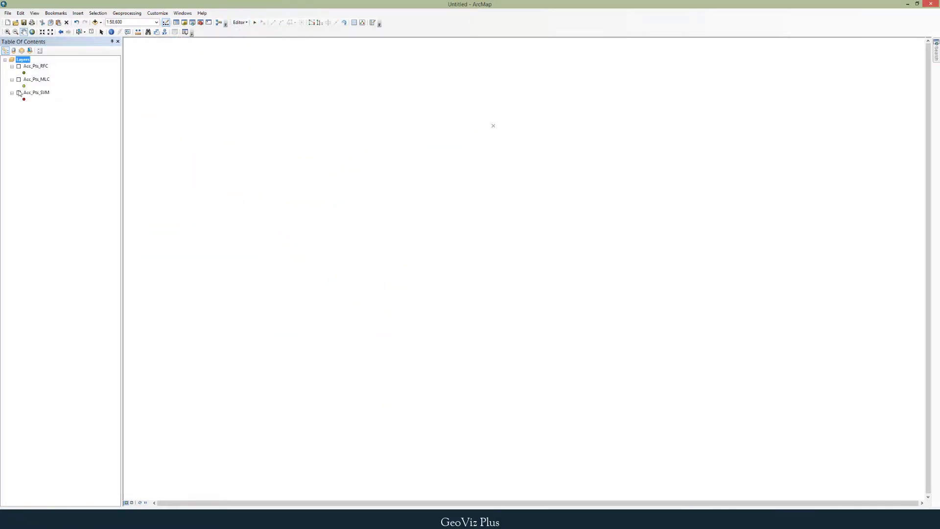
# Run Compute Confusion Matrix on Acc_Pts_SVM, saving the output table as SVM_CM in PGD.mdb.
pyautogui.click(200, 23)
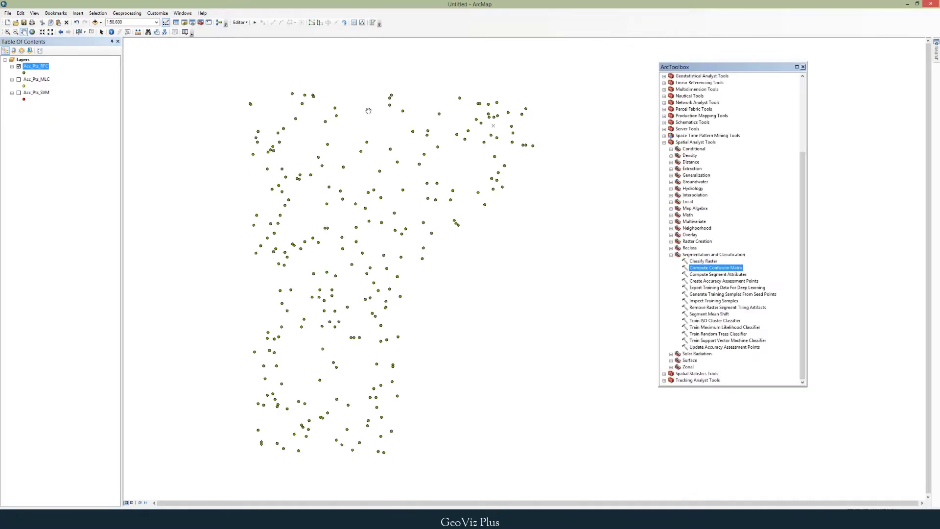
pyautogui.click(671, 255)
pyautogui.click(671, 255)
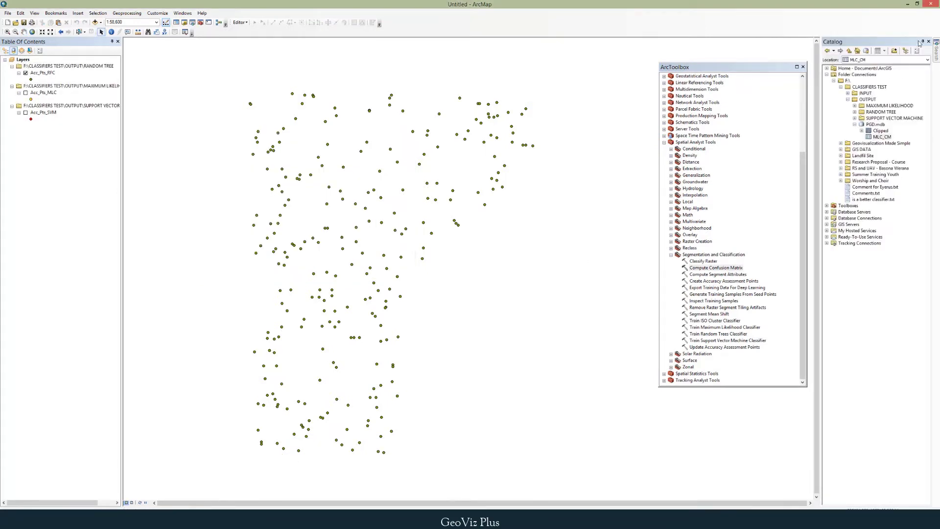
pyautogui.click(928, 42)
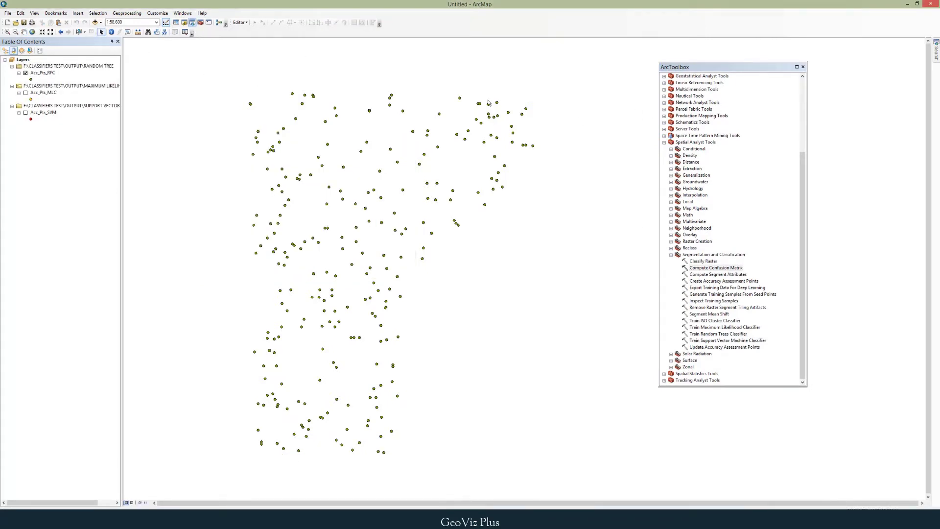
pyautogui.doubleClick(724, 268)
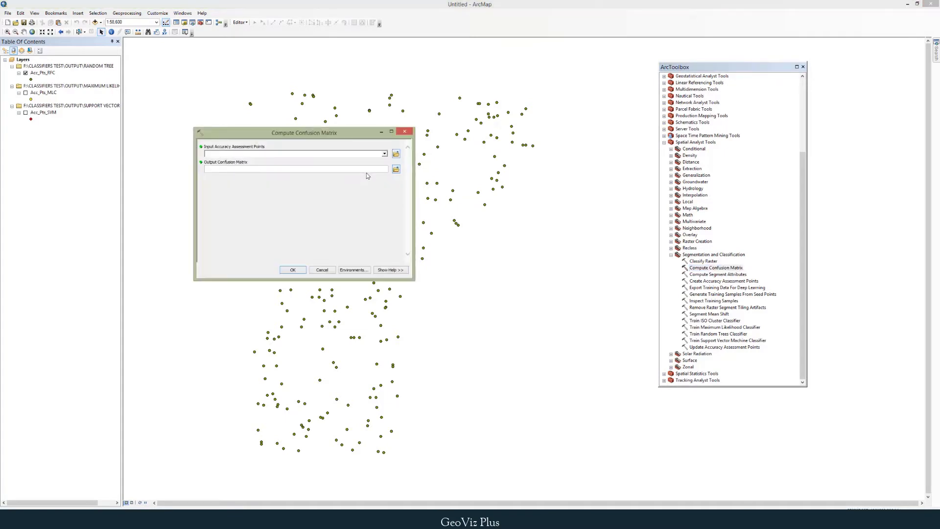
pyautogui.click(384, 154)
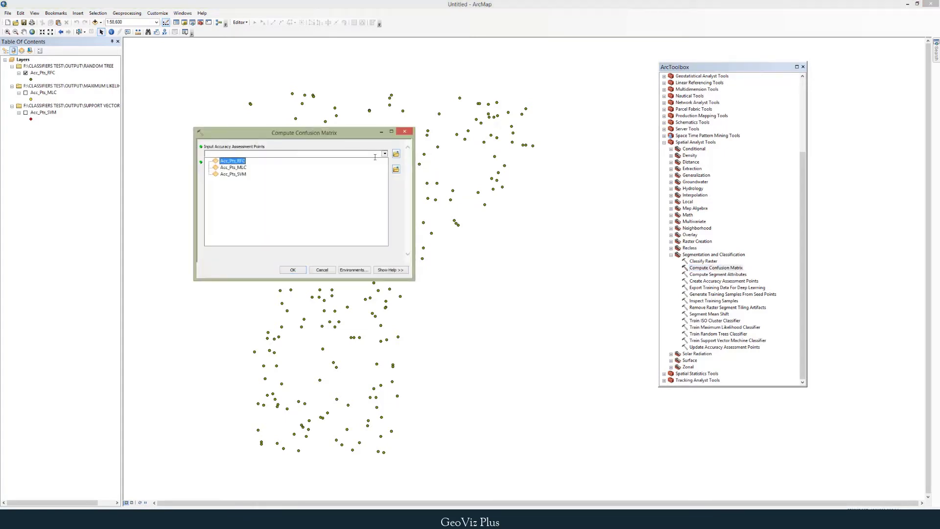
pyautogui.click(237, 174)
pyautogui.click(396, 170)
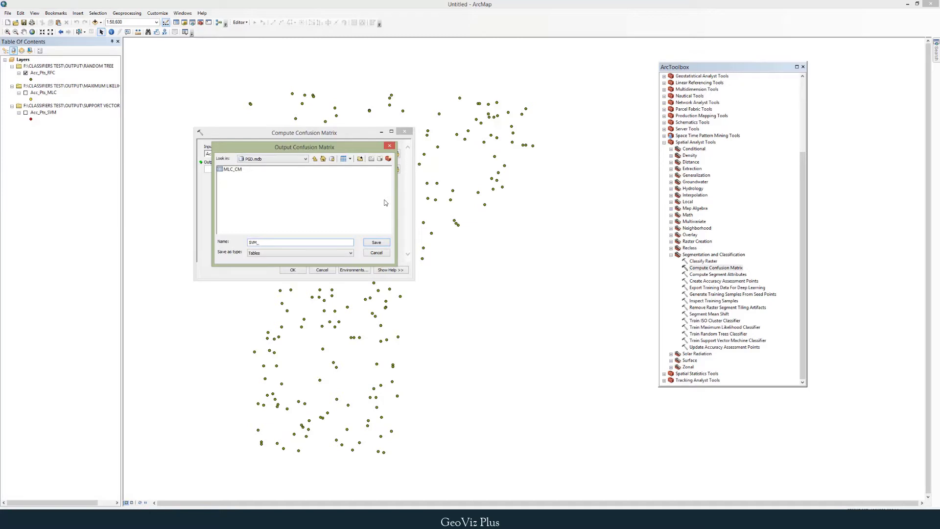
pyautogui.press('Return')
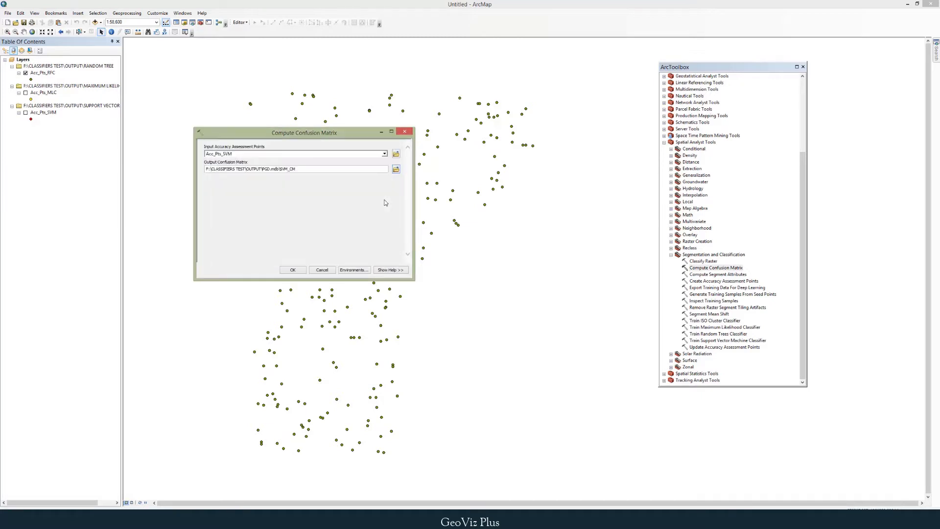
pyautogui.click(299, 270)
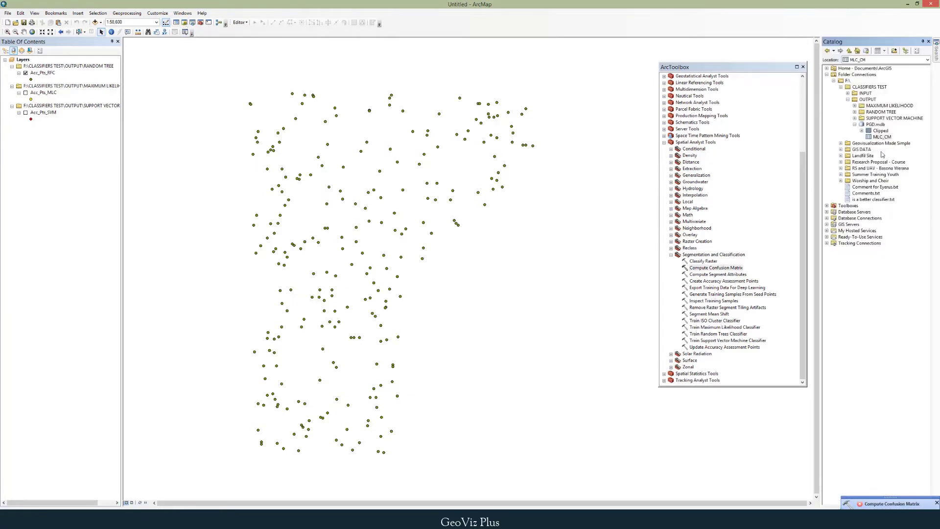
# Refresh the PGD.mdb geodatabase and add its SVM_CM table to the map.
pyautogui.rightClick(864, 124)
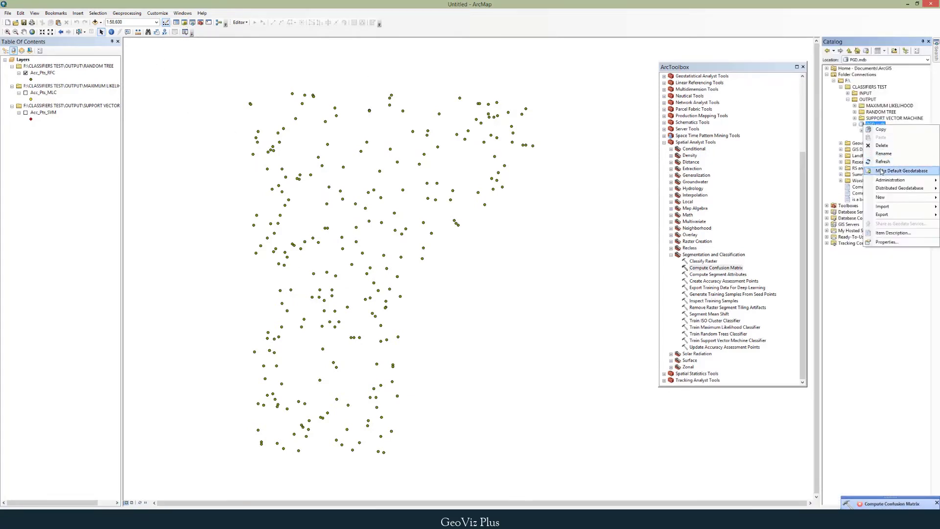
pyautogui.click(888, 163)
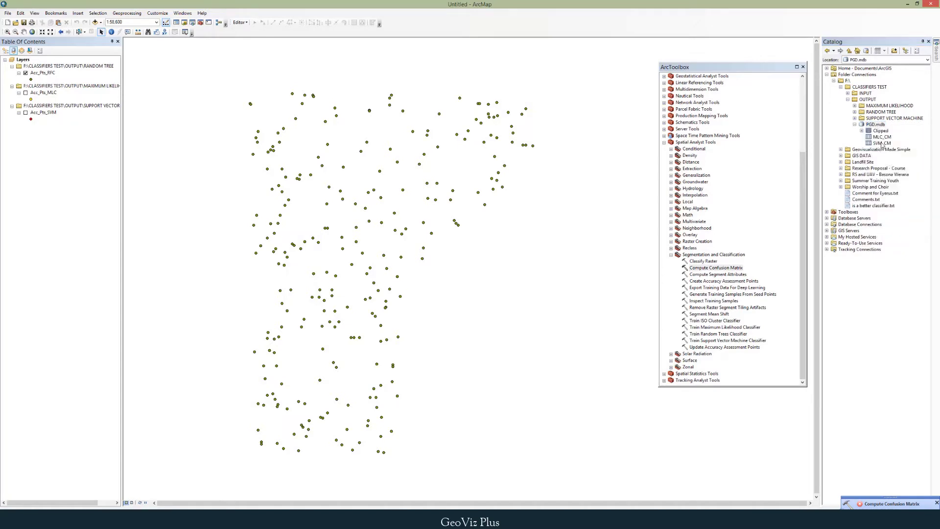
pyautogui.moveTo(883, 144); pyautogui.dragTo(419, 156)
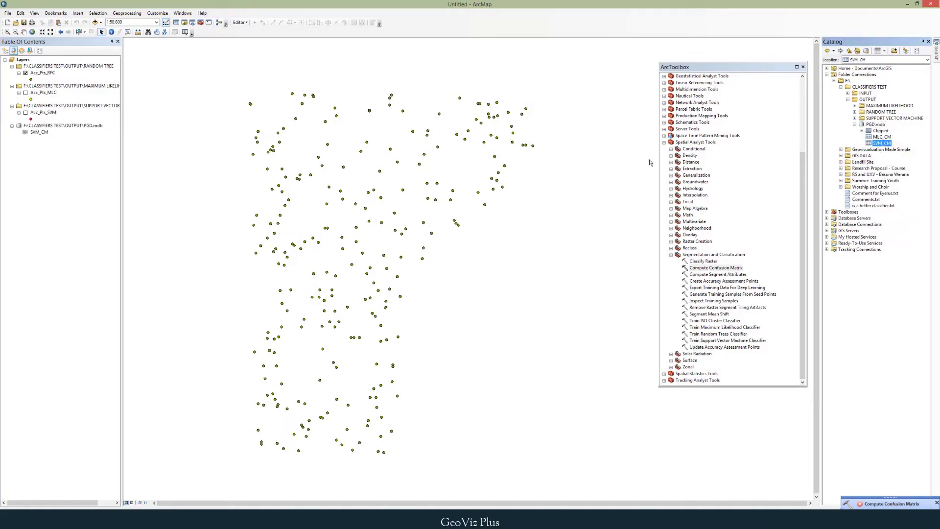
pyautogui.click(928, 42)
# Examine the overall accuracy in the SVM_CM table and close the table.
pyautogui.rightClick(37, 133)
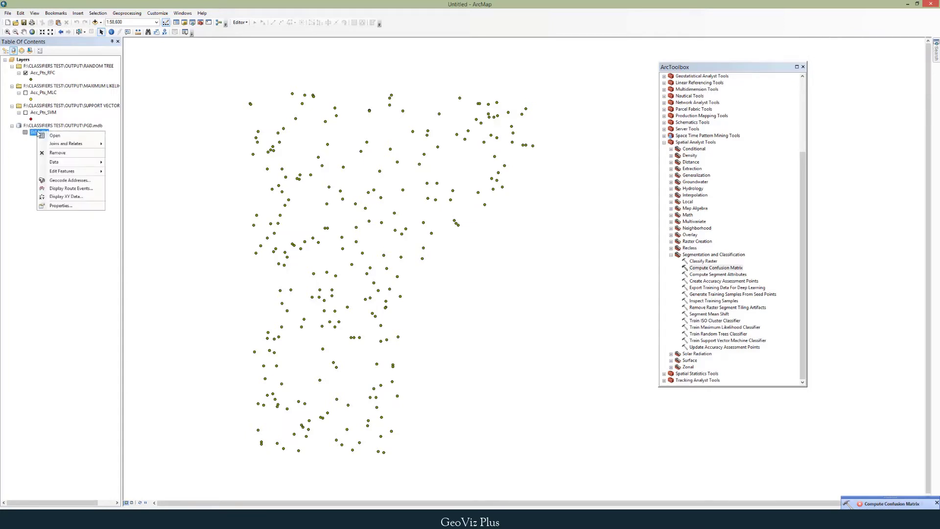
pyautogui.click(49, 137)
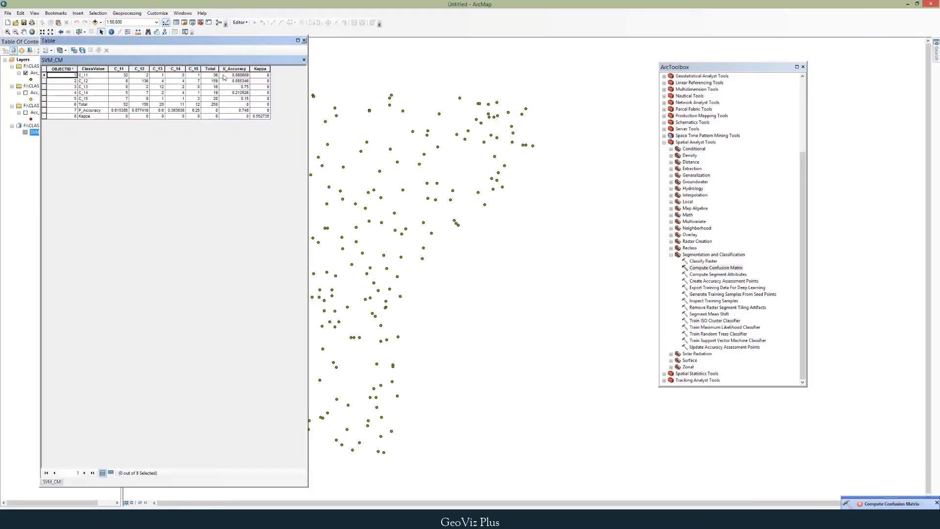
pyautogui.moveTo(229, 39); pyautogui.dragTo(299, 152)
pyautogui.click(331, 224)
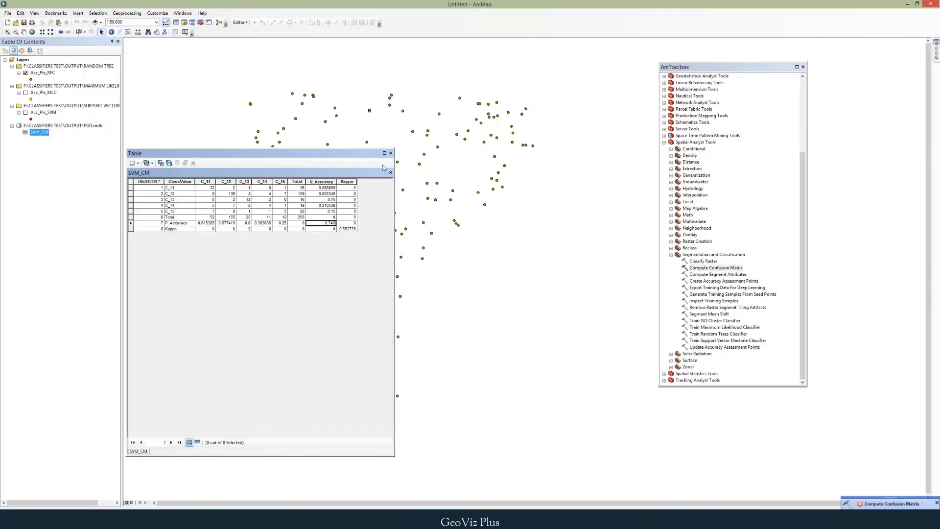
pyautogui.click(390, 154)
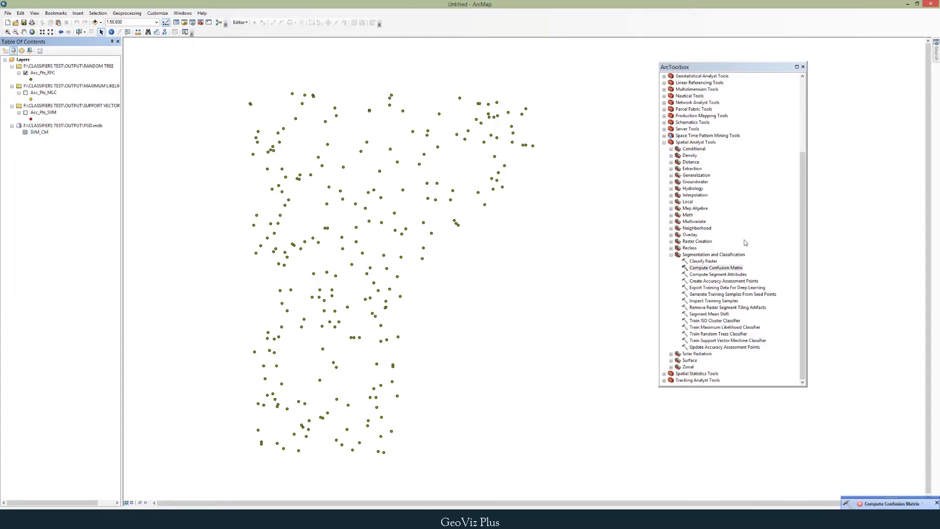
# Run Compute Confusion Matrix on Acc_Pts_RFC, saving the output table as RFC_CM in PGD.mdb.
pyautogui.doubleClick(713, 268)
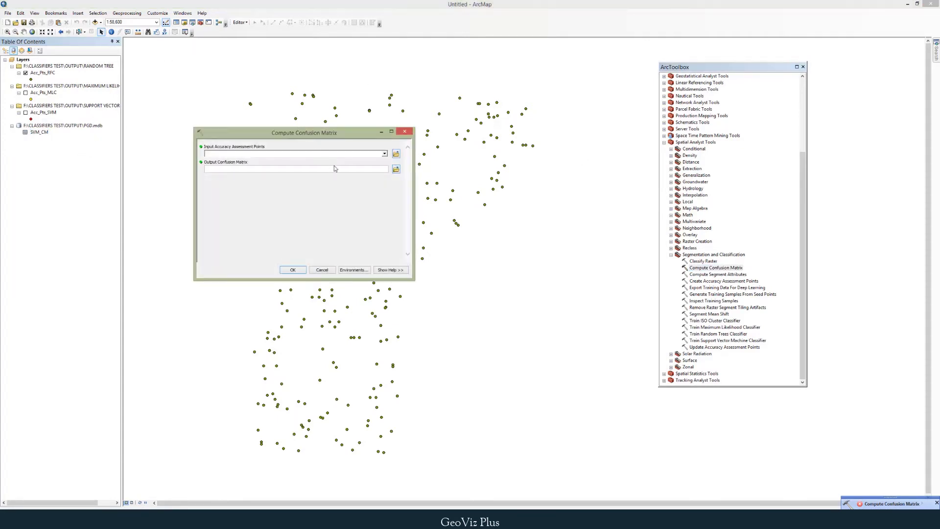
pyautogui.click(385, 153)
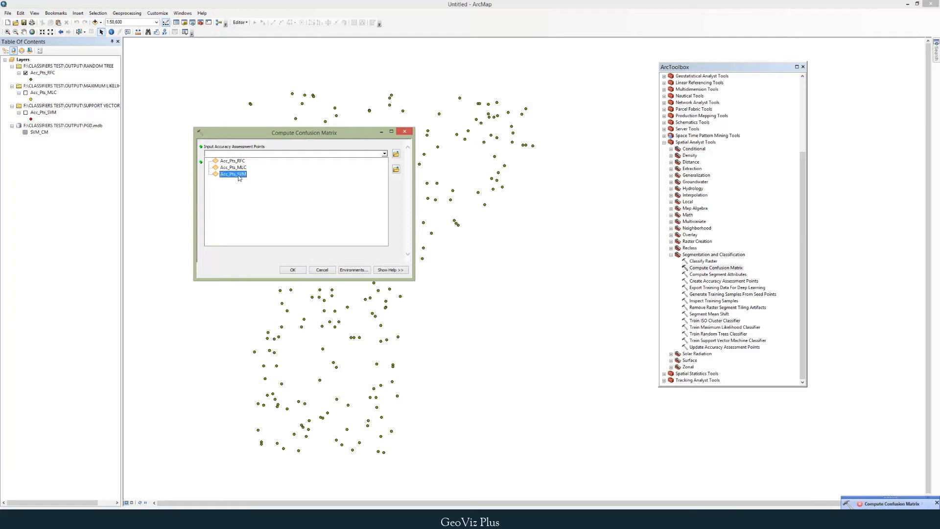
pyautogui.click(232, 161)
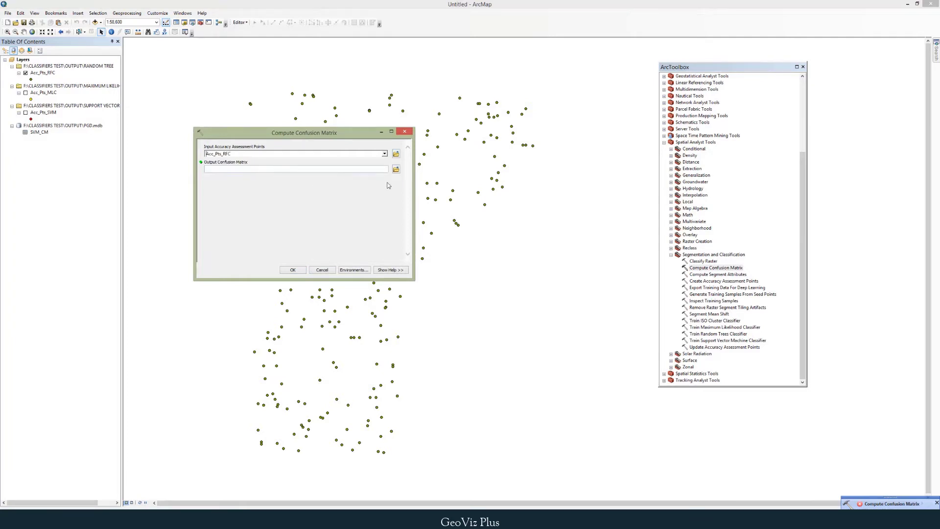
pyautogui.click(396, 170)
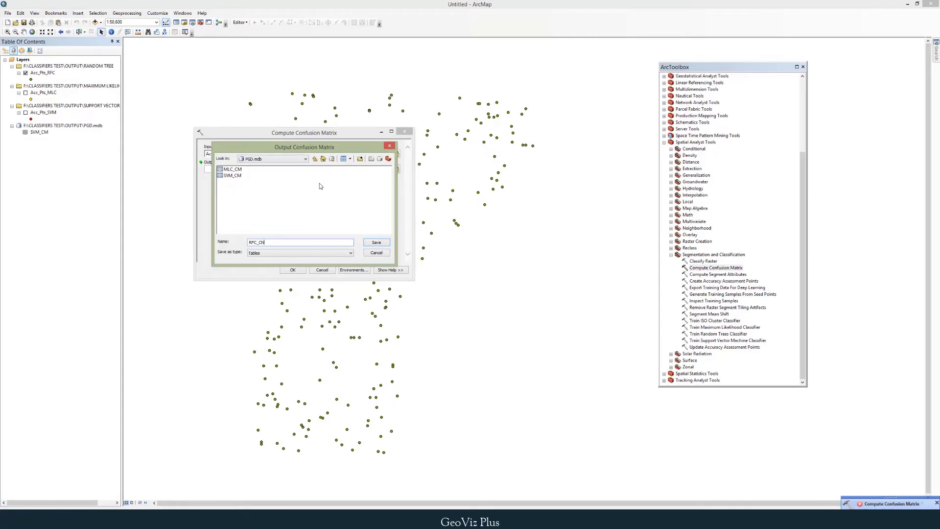
pyautogui.write('RFC_CM')
pyautogui.press('Return')
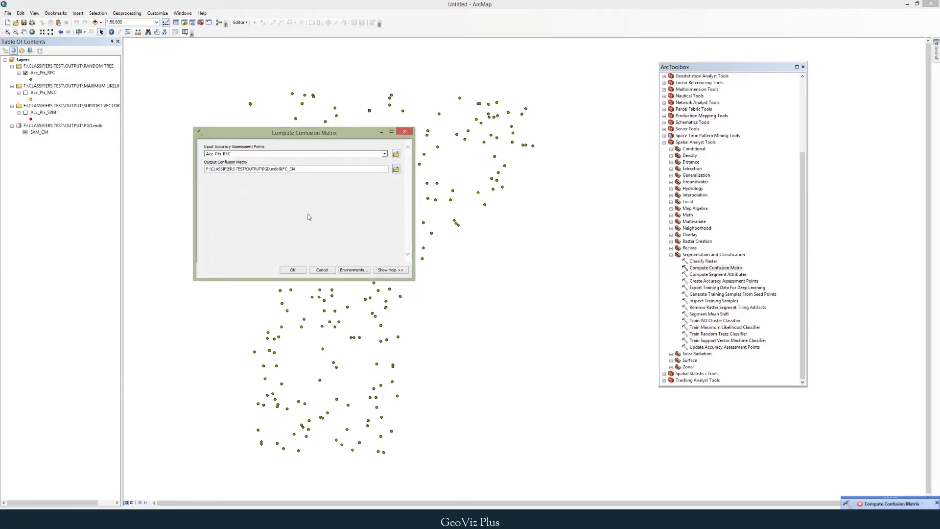
pyautogui.click(296, 270)
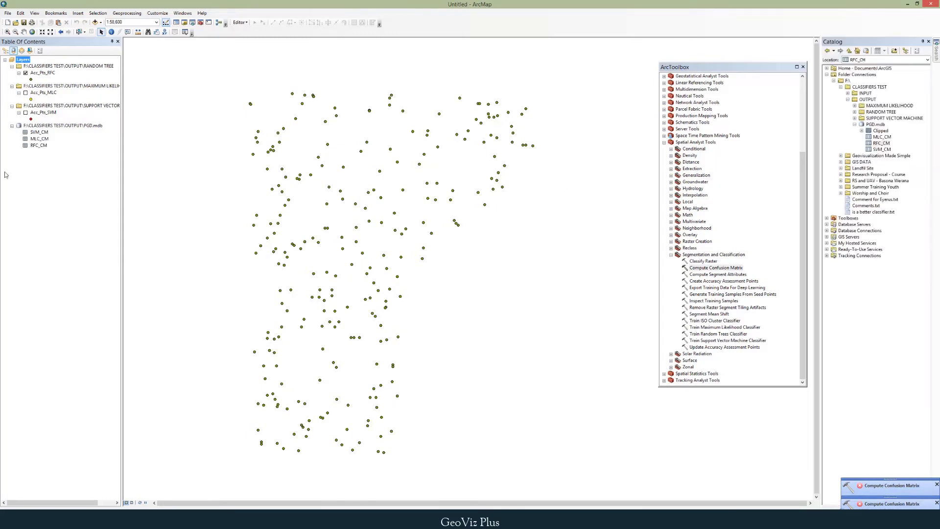
# Open the MLC_CM table and set up its export as a text file in the MAXIMUM LIKELIHOOD folder.
pyautogui.click(41, 139)
pyautogui.rightClick(41, 139)
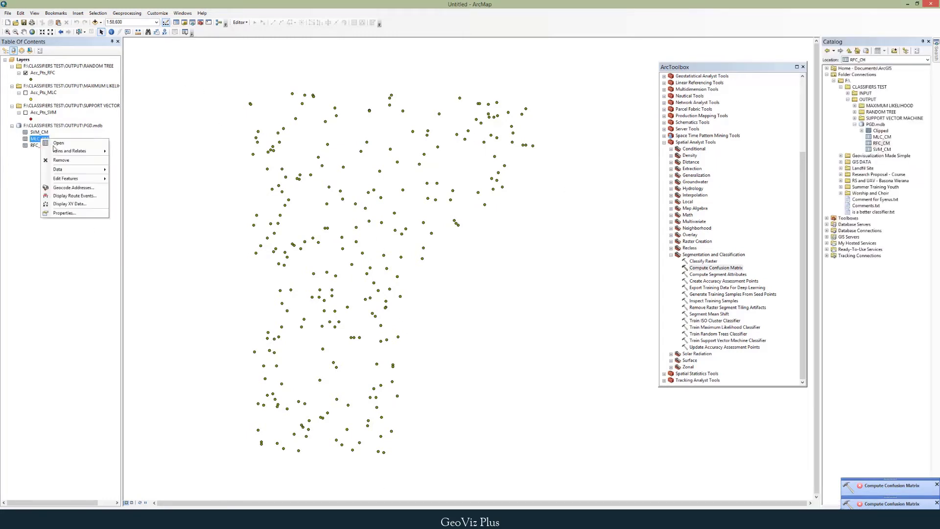
pyautogui.click(69, 147)
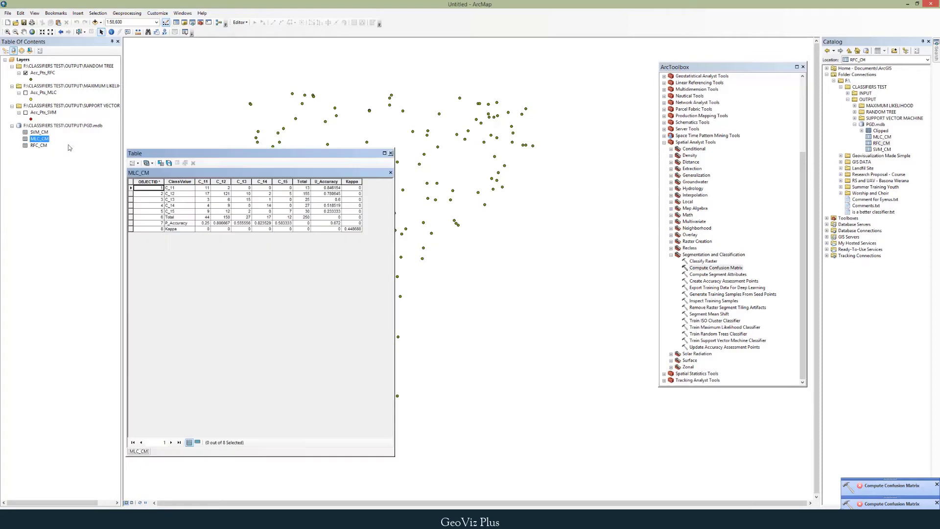
pyautogui.click(133, 163)
pyautogui.click(168, 327)
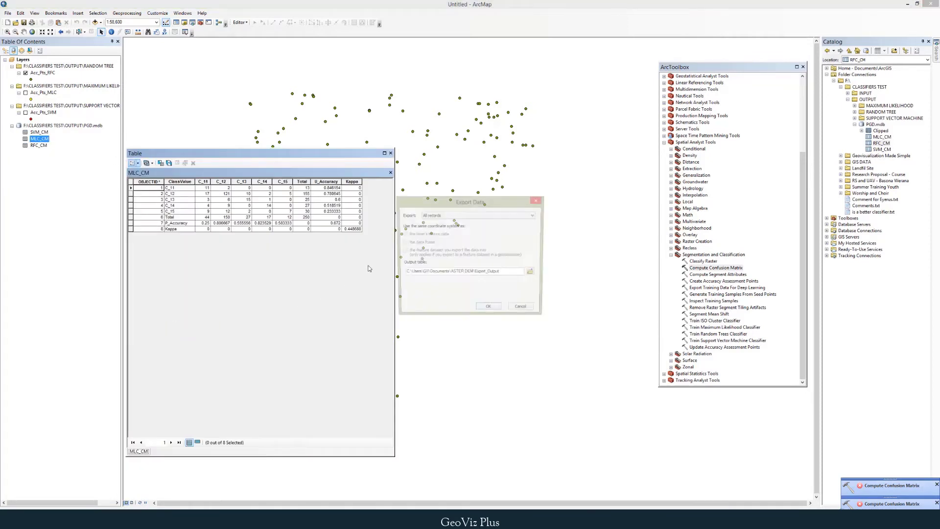
pyautogui.click(533, 273)
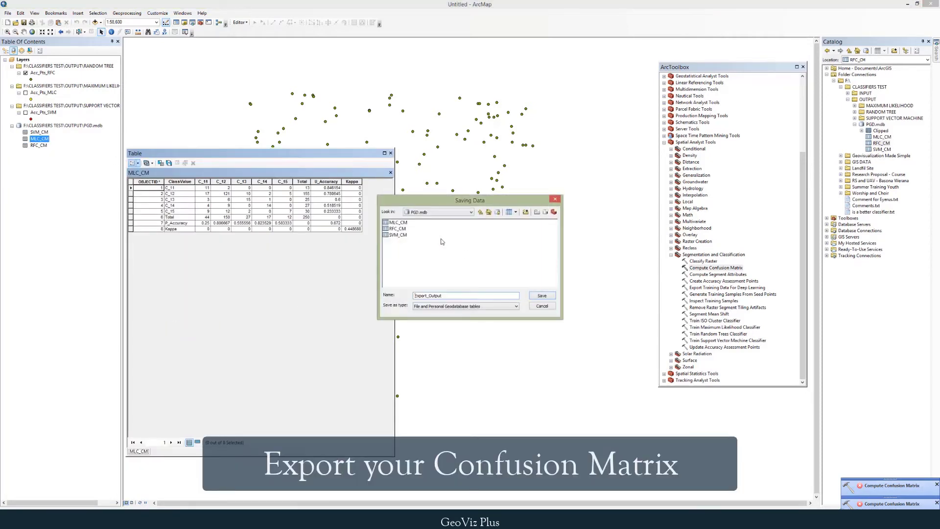
pyautogui.click(481, 212)
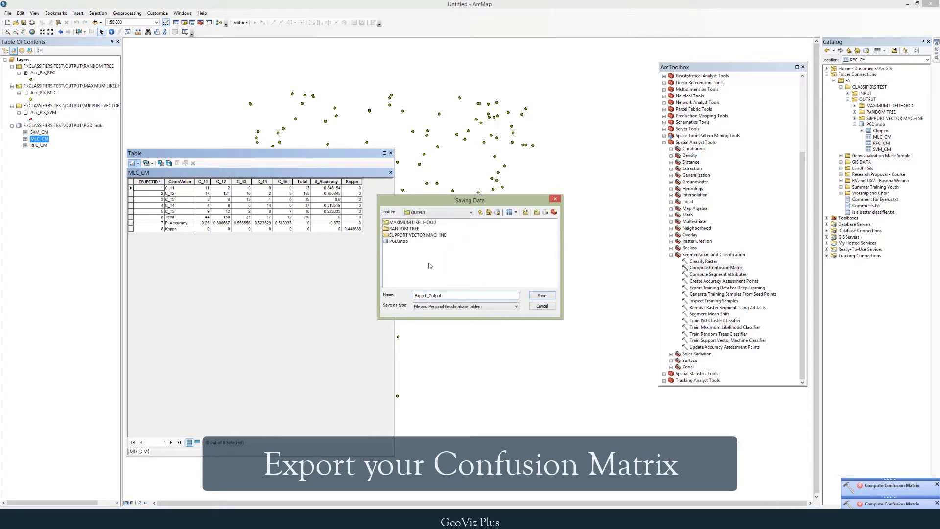
pyautogui.doubleClick(414, 223)
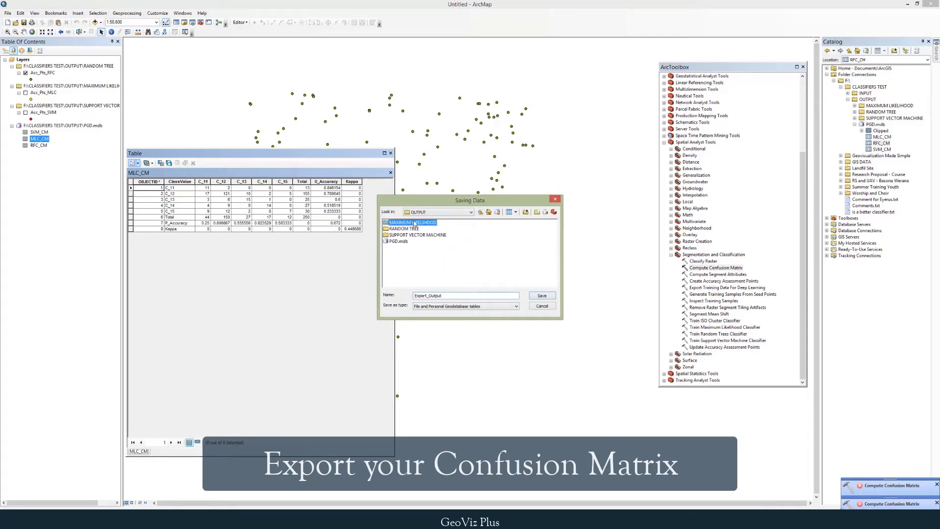
pyautogui.click(451, 306)
pyautogui.click(445, 327)
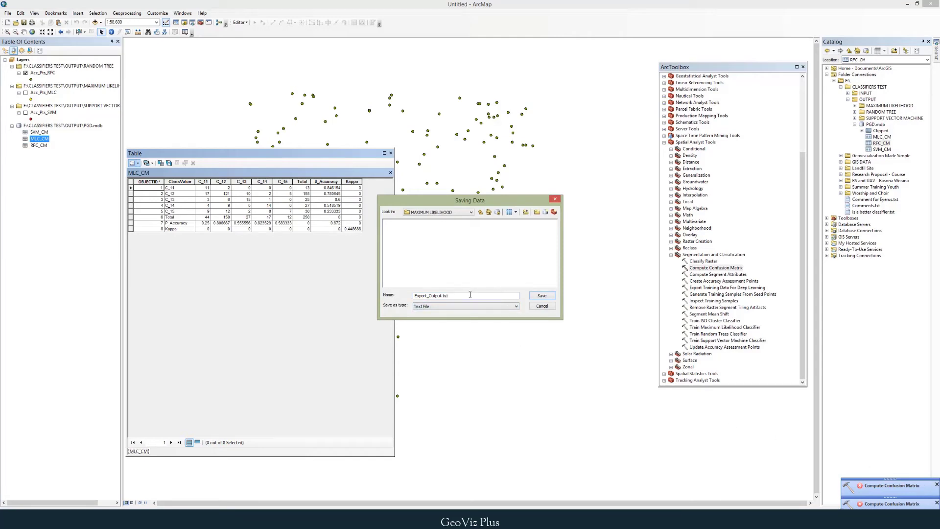
# Name the MLC_CM export MLC_Confusion_Mtx_Export and complete it without adding the new table to the map.
pyautogui.moveTo(468, 296); pyautogui.dragTo(368, 295)
pyautogui.write('c')
pyautogui.write('MLC_Confusion_Mtx_Export')
pyautogui.press('Return')
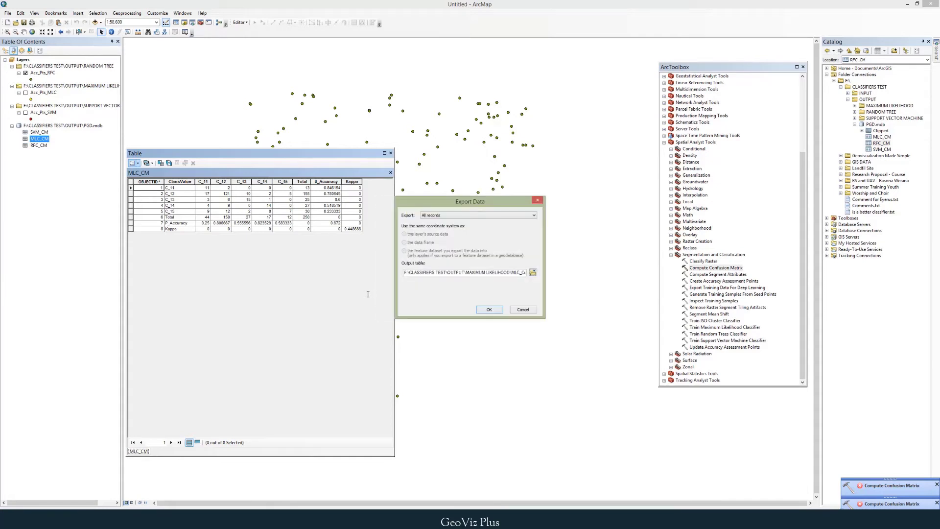
pyautogui.click(489, 309)
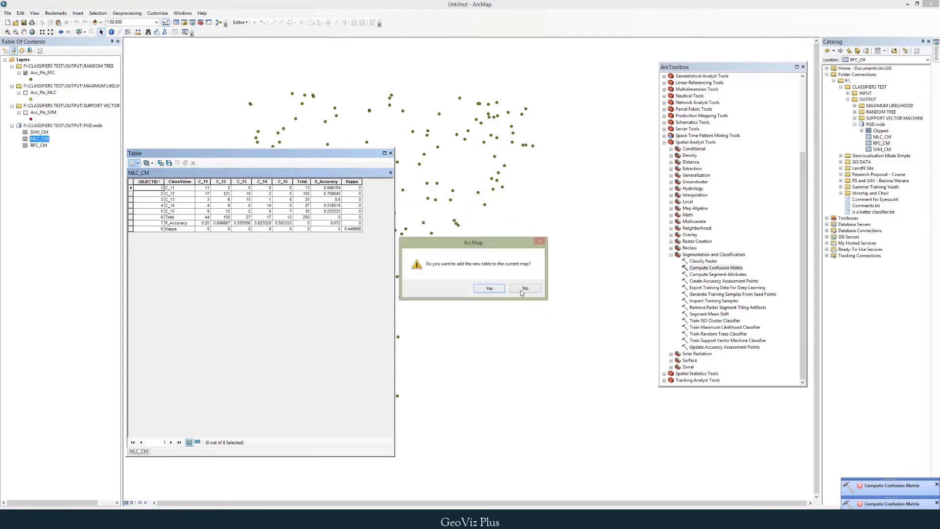
pyautogui.click(524, 292)
pyautogui.click(391, 153)
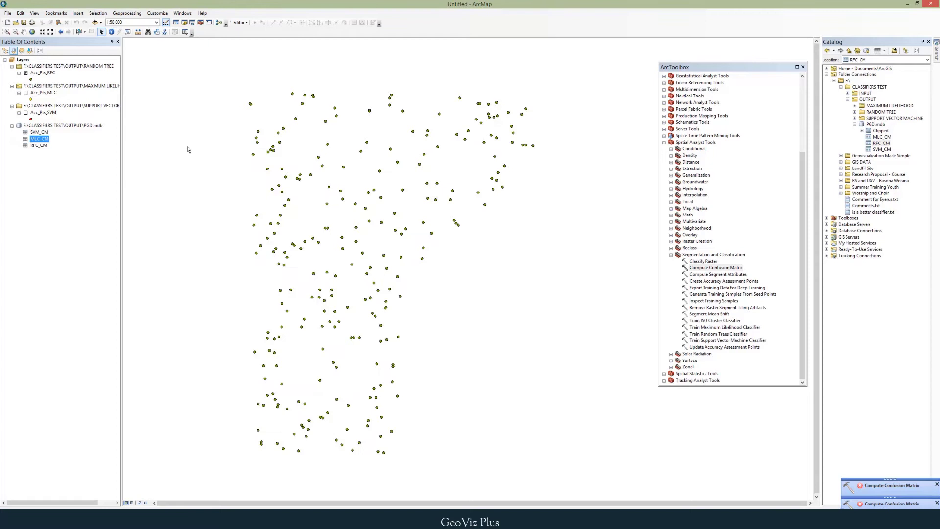
# Open the SVM_CM table and set up its export as a text file in the SUPPORT VECTOR MACHINE folder.
pyautogui.click(39, 133)
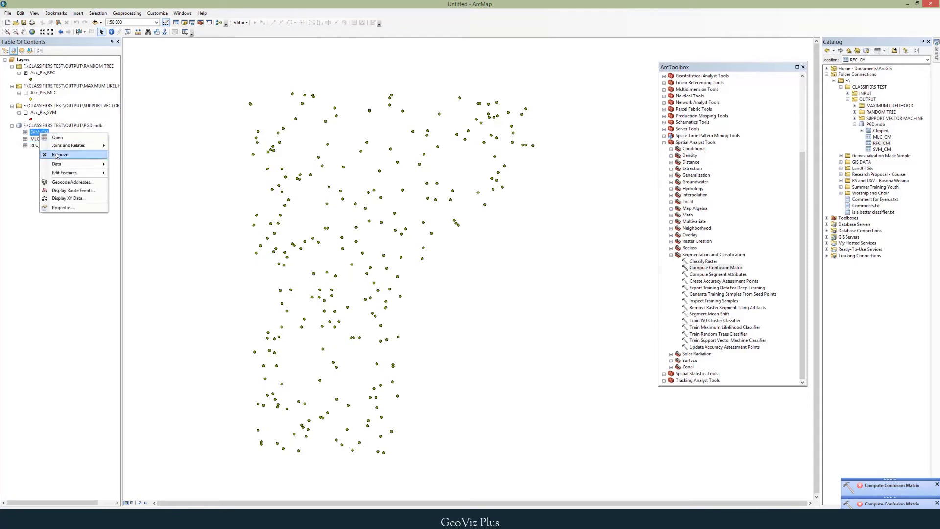
pyautogui.click(67, 140)
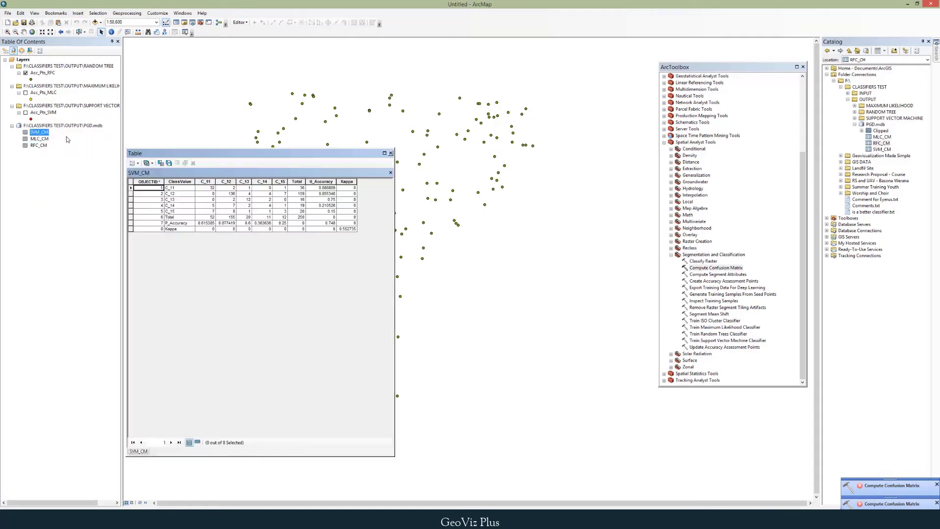
pyautogui.click(133, 162)
pyautogui.click(181, 325)
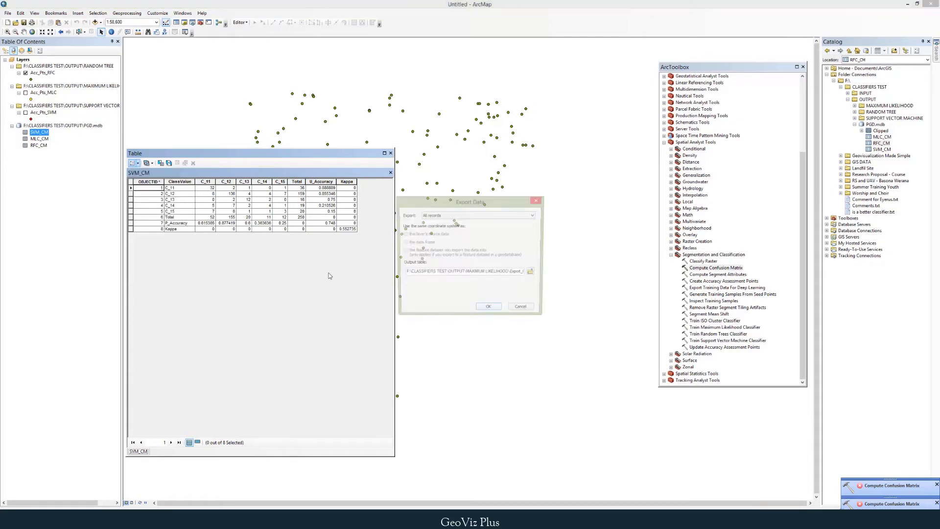
pyautogui.click(531, 271)
pyautogui.click(480, 212)
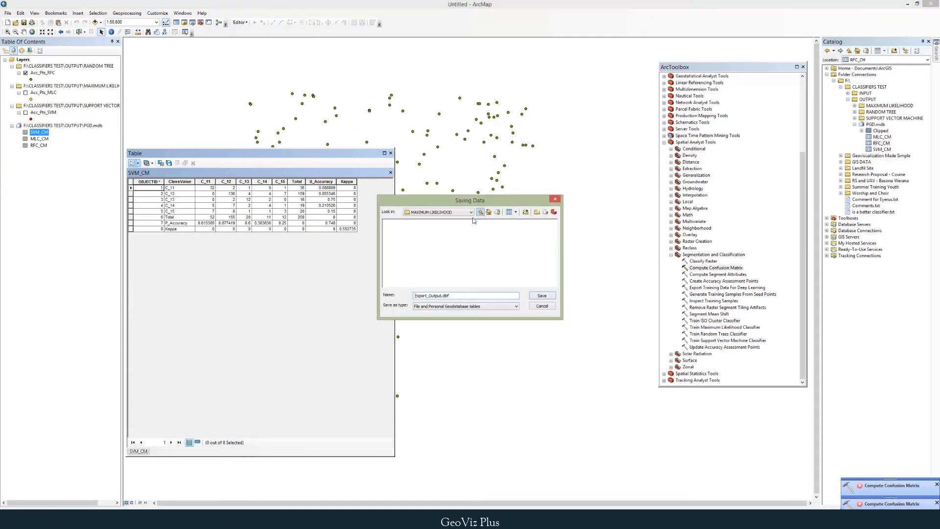
pyautogui.doubleClick(402, 236)
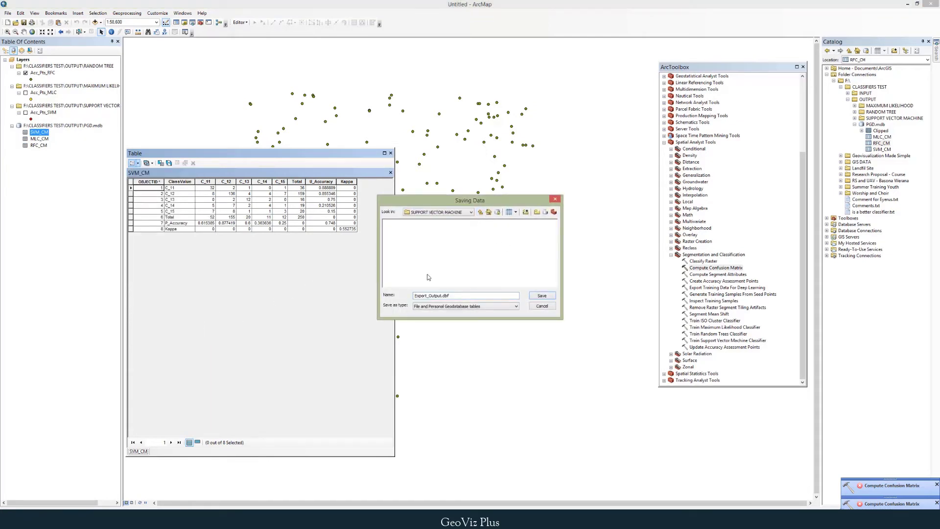
pyautogui.click(459, 306)
pyautogui.click(450, 327)
# Name the SVM_CM export Support_Vecor_Machine_Confusion_M_export, complete it without adding the new table to the map, and close the table.
pyautogui.moveTo(458, 296); pyautogui.dragTo(399, 296)
pyautogui.write('Support_Vecor_Machine_Confusion_M_export')
pyautogui.press('Return')
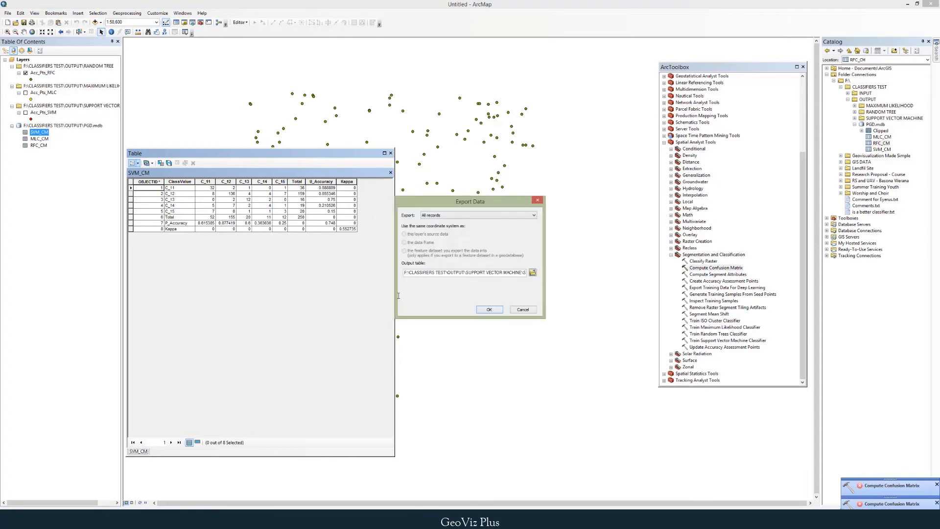
pyautogui.click(489, 307)
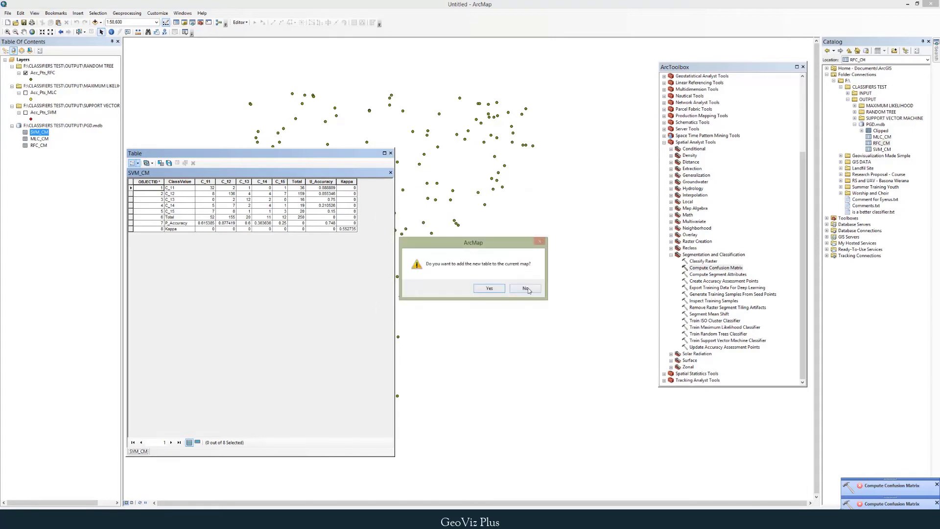
pyautogui.click(525, 288)
pyautogui.click(390, 154)
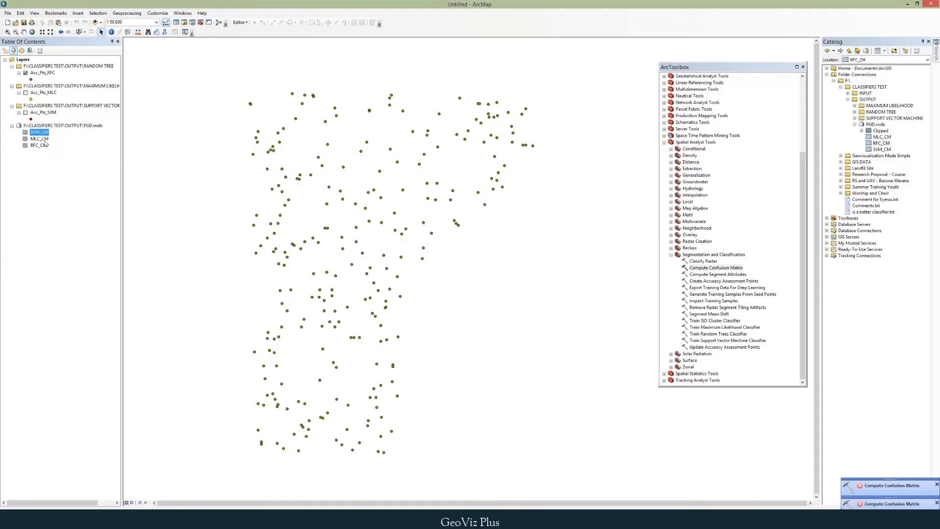
# Open the RFC_CM table and set up its export as a text file in the RANDOM TREE folder.
pyautogui.rightClick(34, 145)
pyautogui.click(65, 149)
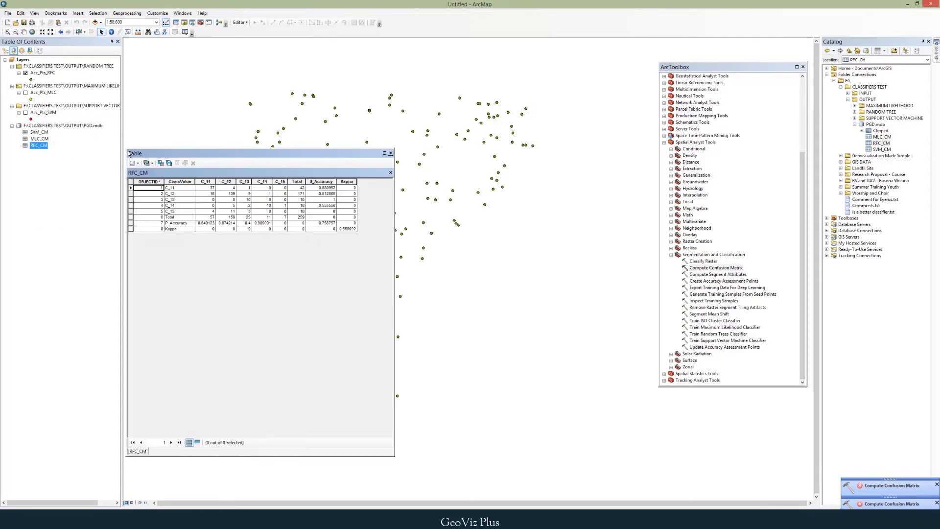
pyautogui.click(138, 163)
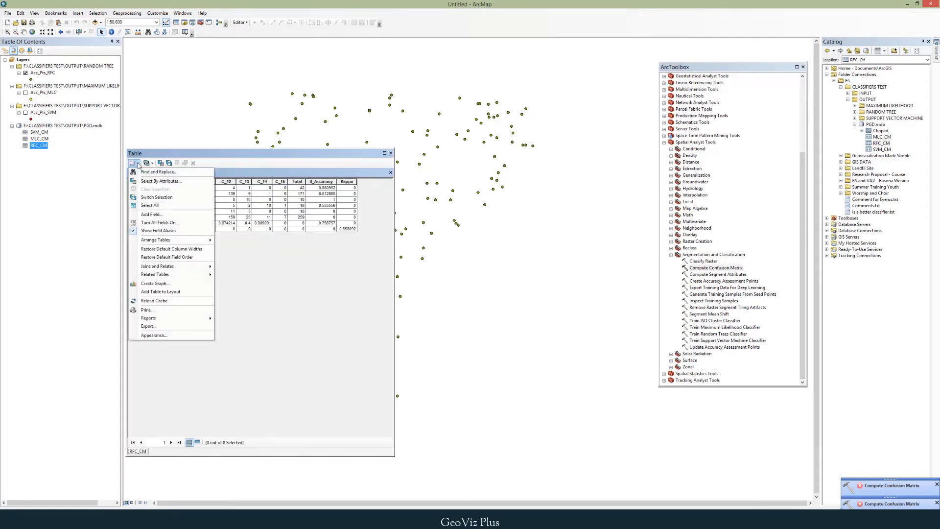
pyautogui.click(176, 326)
pyautogui.click(534, 274)
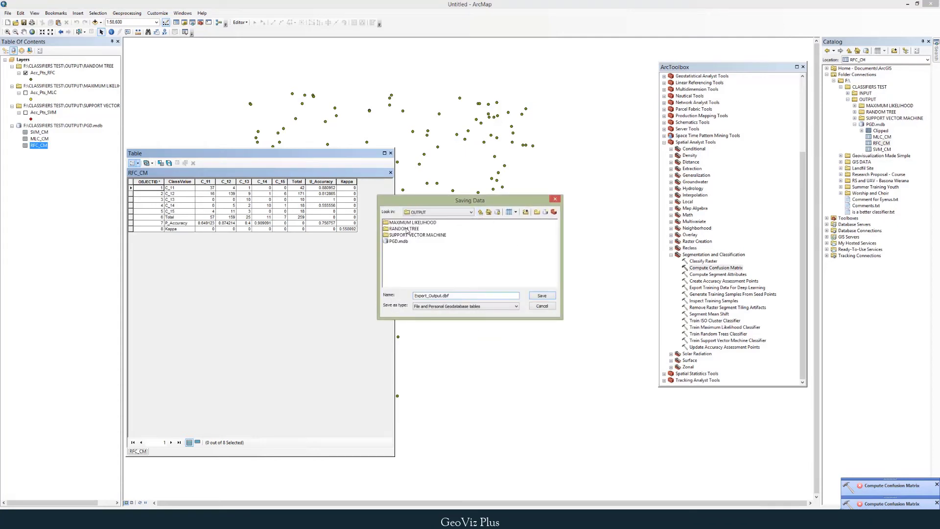
pyautogui.doubleClick(404, 228)
pyautogui.click(447, 307)
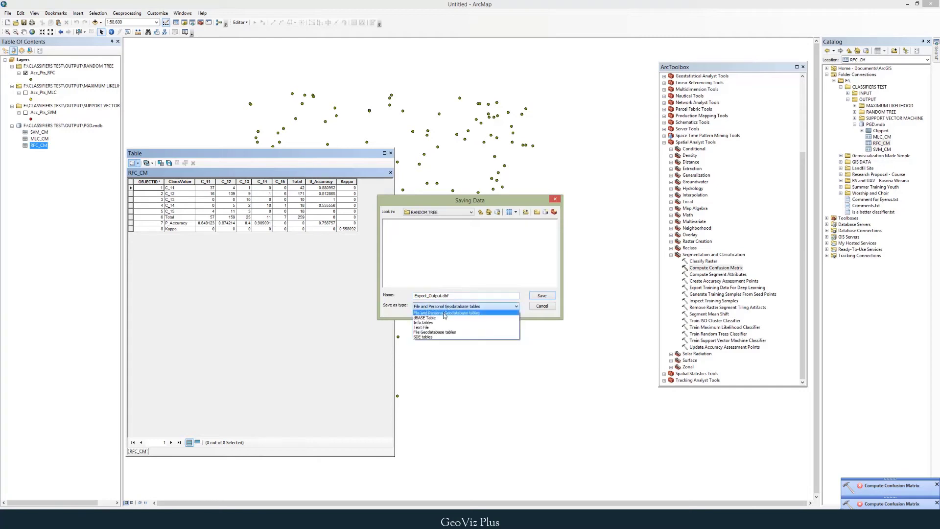
pyautogui.click(441, 328)
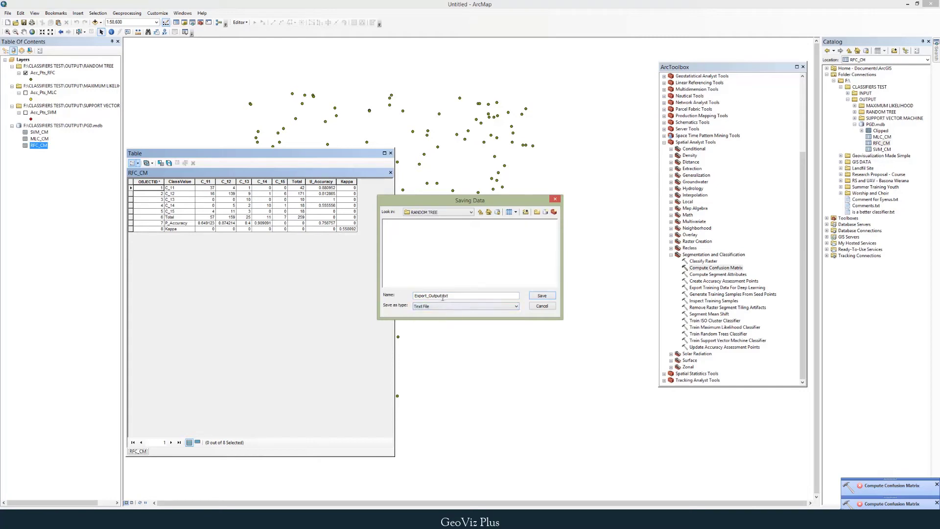
# Export RFC_CM under a name starting with Random_Tree_Classifier_Confusion_Mtx_, without adding the new table to the map, and close the table.
pyautogui.doubleClick(454, 296)
pyautogui.write('Random_Tree_Classifier_Confusion_Mtx_')
pyautogui.press('Return')
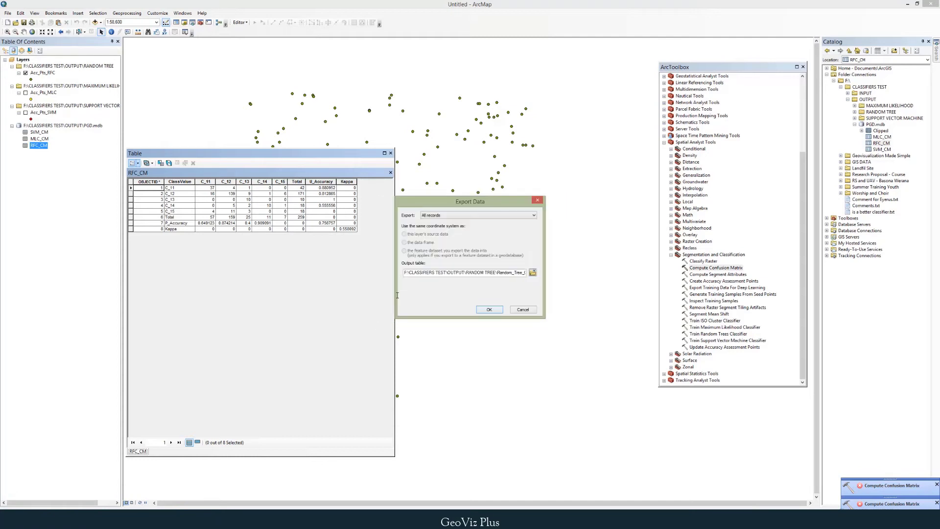
pyautogui.click(478, 311)
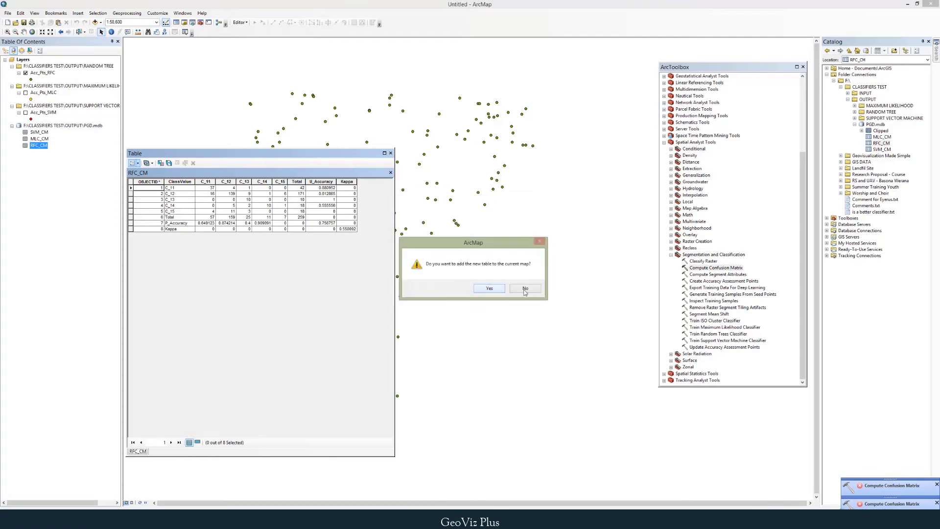
pyautogui.press('Return')
pyautogui.click(390, 153)
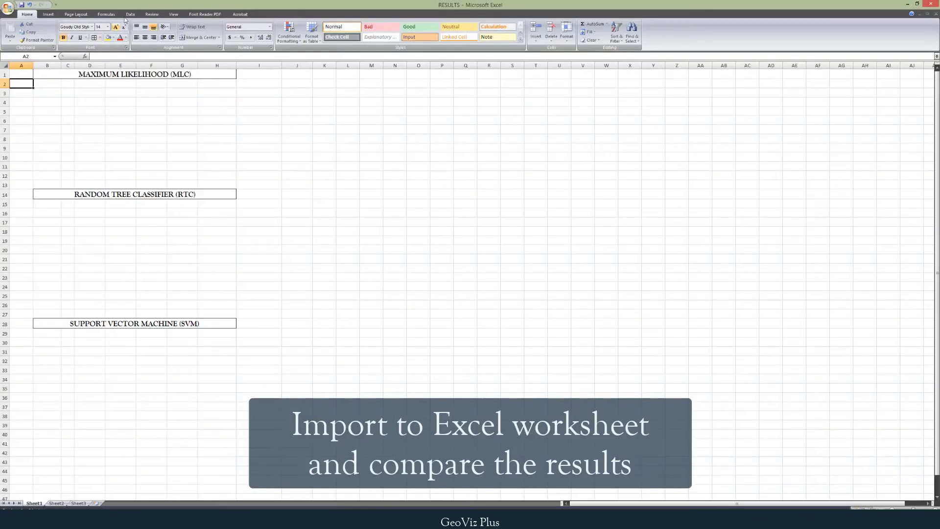
# In the Excel RESULTS workbook, import the MLC_Confusion_Mtx_Export text file at cell A2, adding comma as a delimiter.
pyautogui.click(131, 15)
pyautogui.click(40, 33)
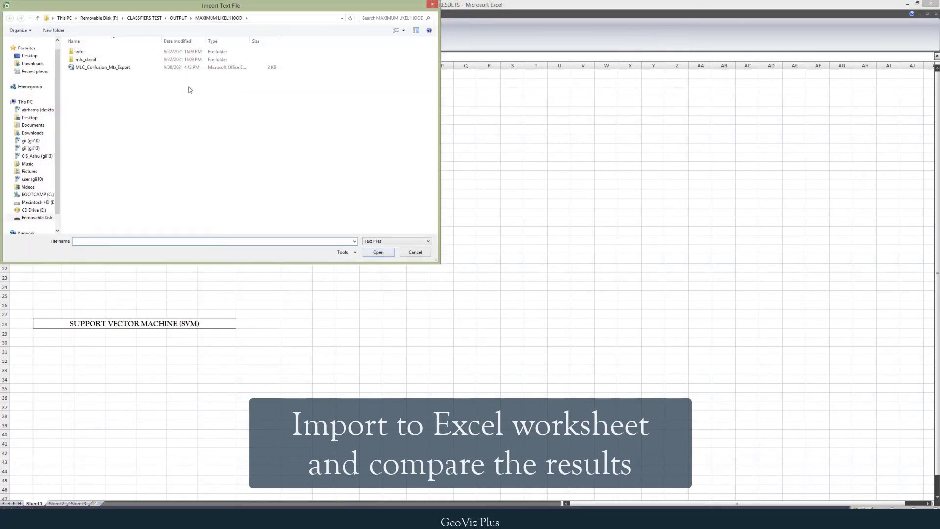
pyautogui.doubleClick(143, 67)
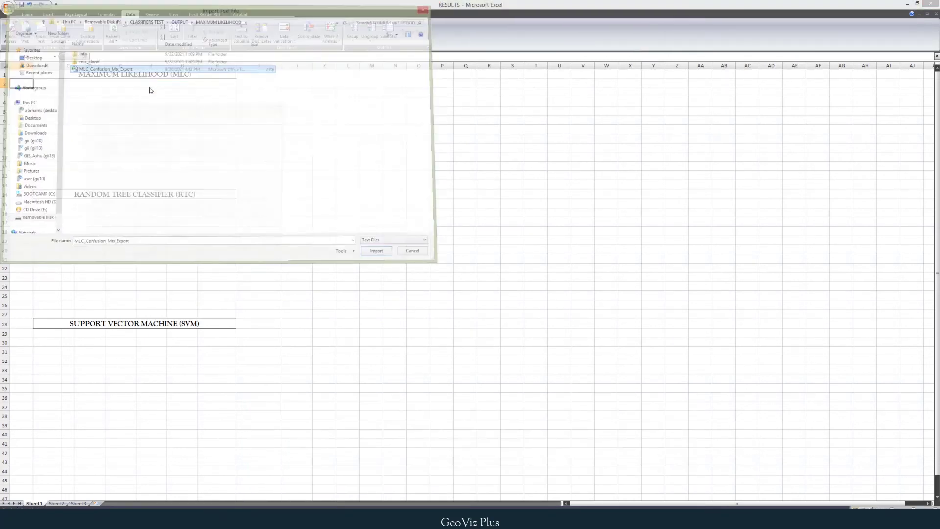
pyautogui.click(240, 247)
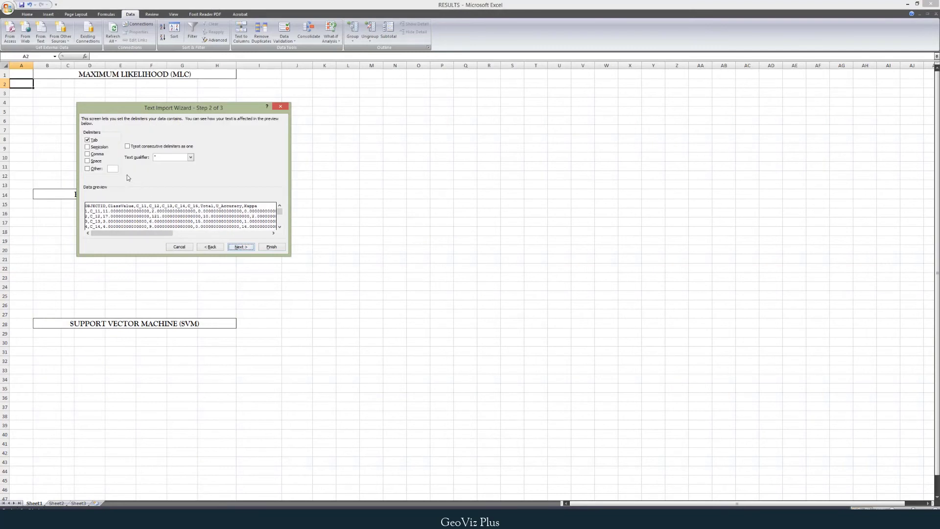
pyautogui.click(98, 154)
pyautogui.click(240, 246)
pyautogui.click(271, 246)
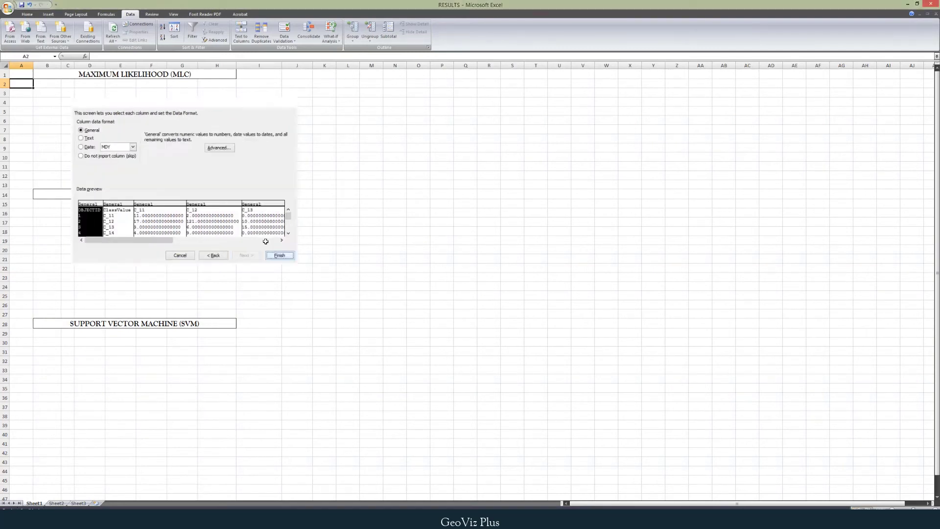
pyautogui.click(188, 199)
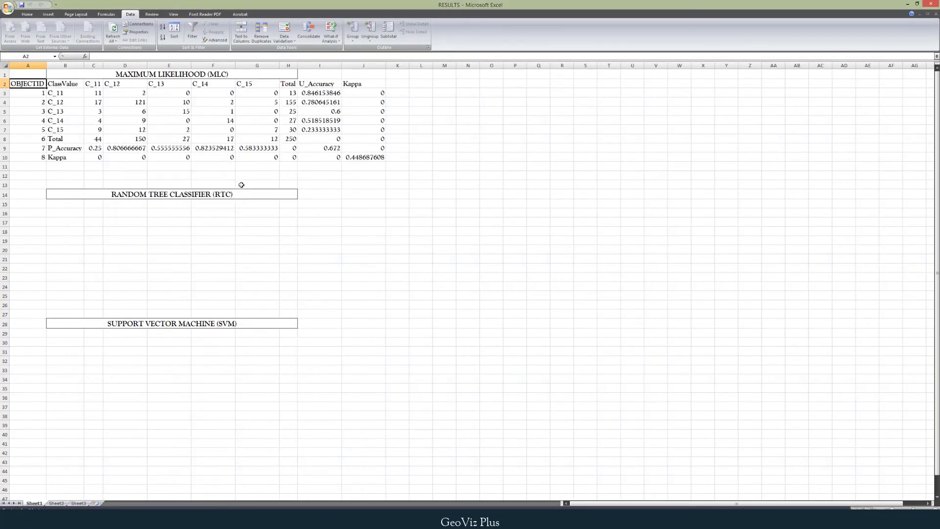
# Import the Random Tree confusion matrix text file from the RANDOM TREE folder at cell A15, adding comma as a delimiter.
pyautogui.click(40, 34)
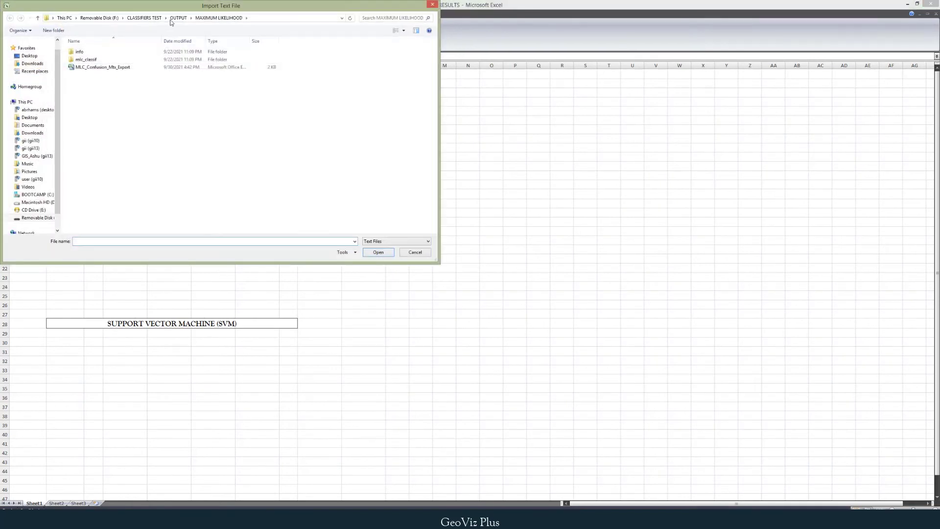
pyautogui.doubleClick(120, 68)
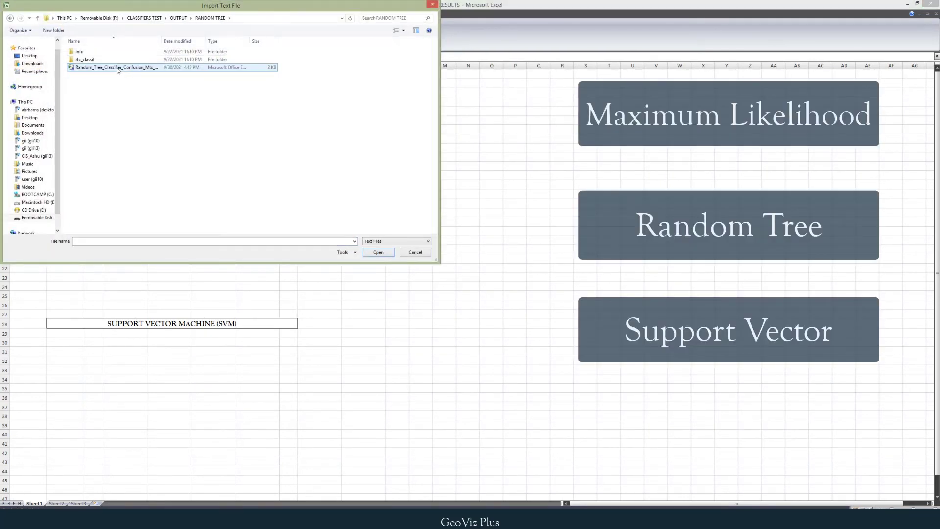
pyautogui.doubleClick(118, 69)
pyautogui.click(244, 248)
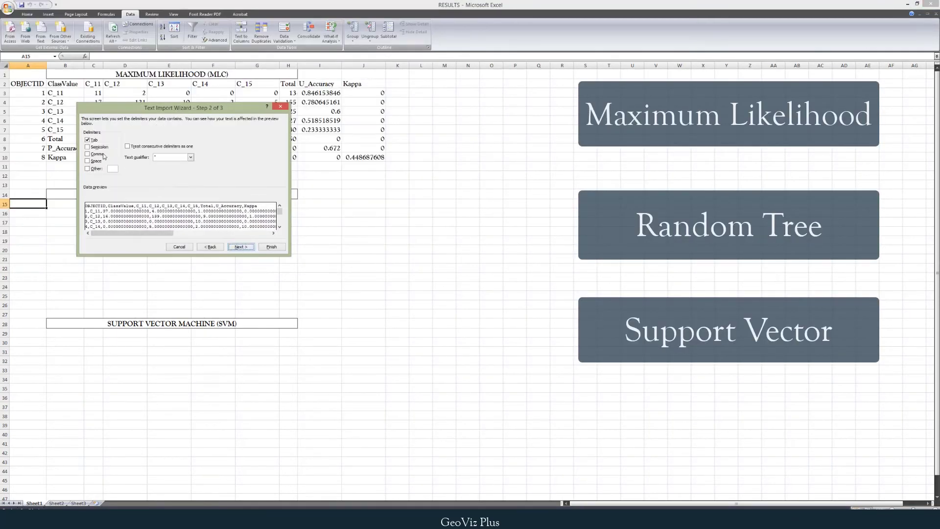
pyautogui.click(93, 155)
pyautogui.click(241, 246)
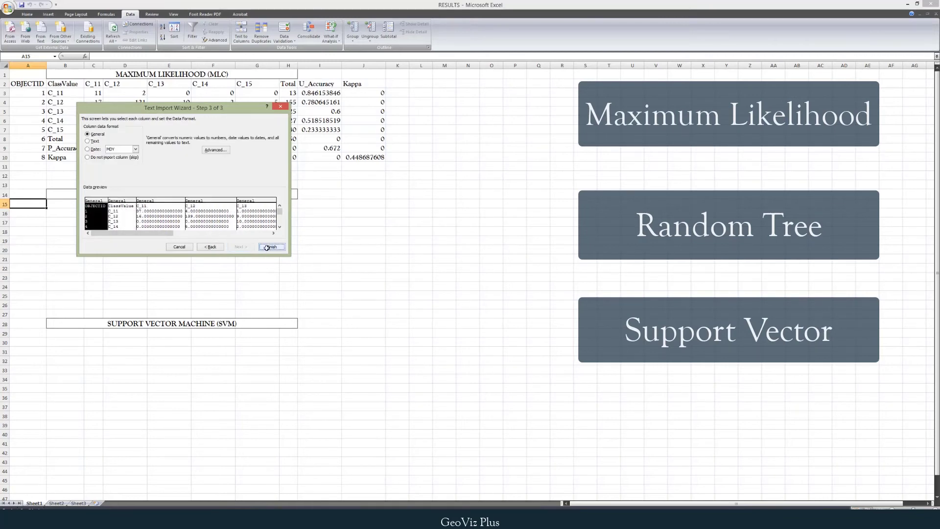
pyautogui.click(271, 247)
pyautogui.click(189, 200)
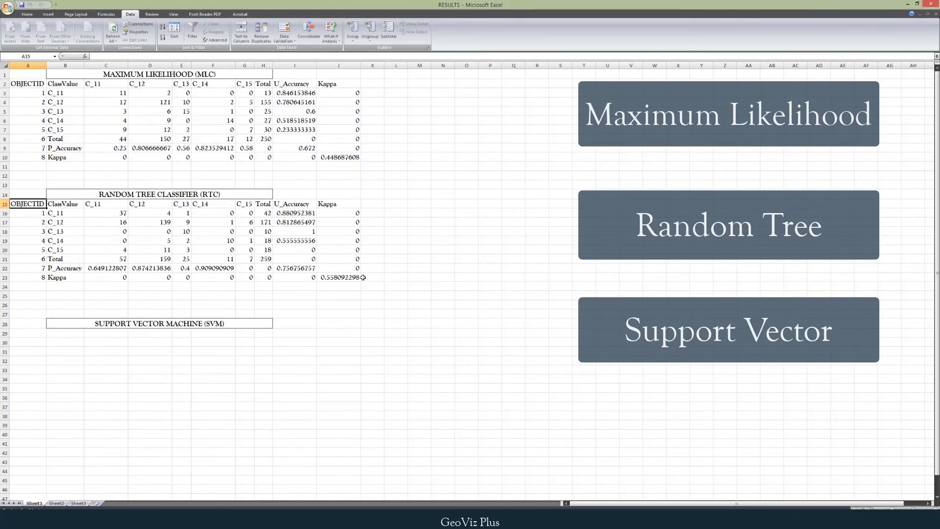
# Import Support_Vecor_Machine_Confusion_M_export from the SUPPORT VECTOR MACHINE folder at cell A29, adding comma as a delimiter.
pyautogui.click(39, 332)
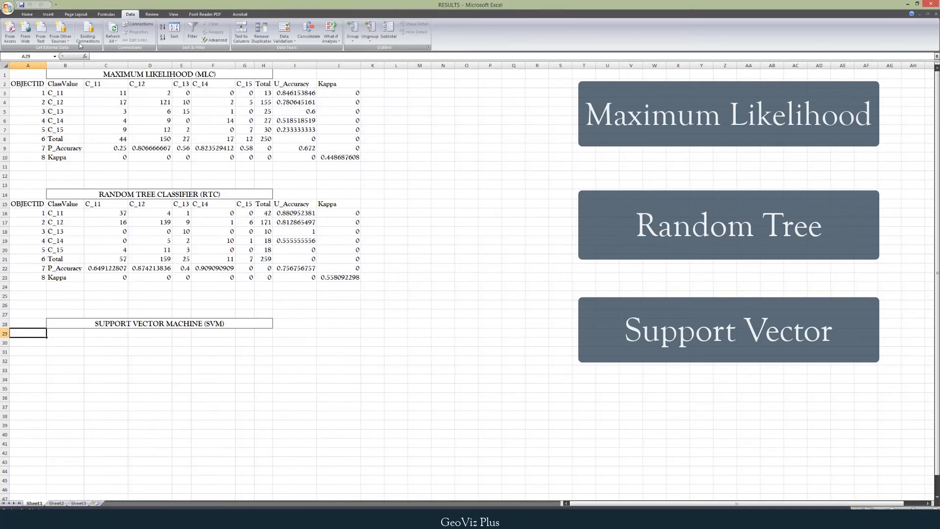
pyautogui.click(40, 32)
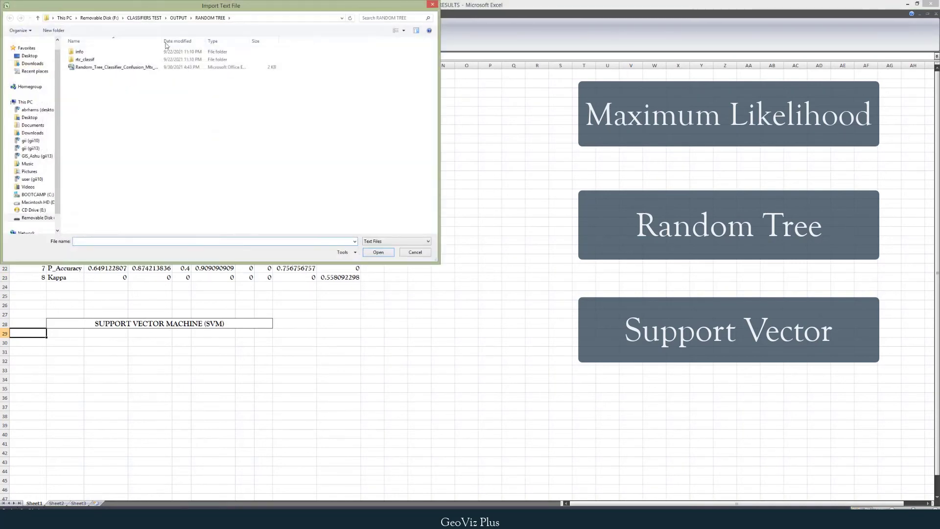
pyautogui.click(179, 18)
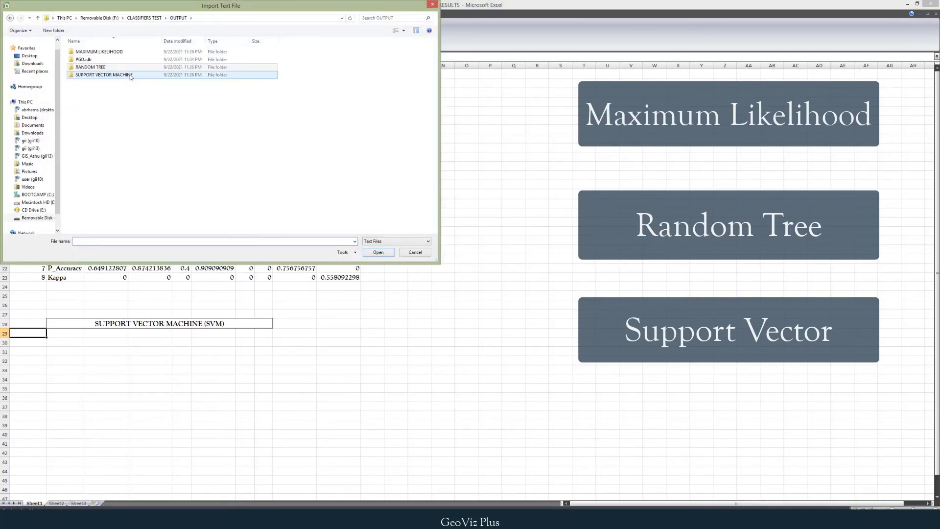
pyautogui.doubleClick(136, 75)
pyautogui.doubleClick(139, 70)
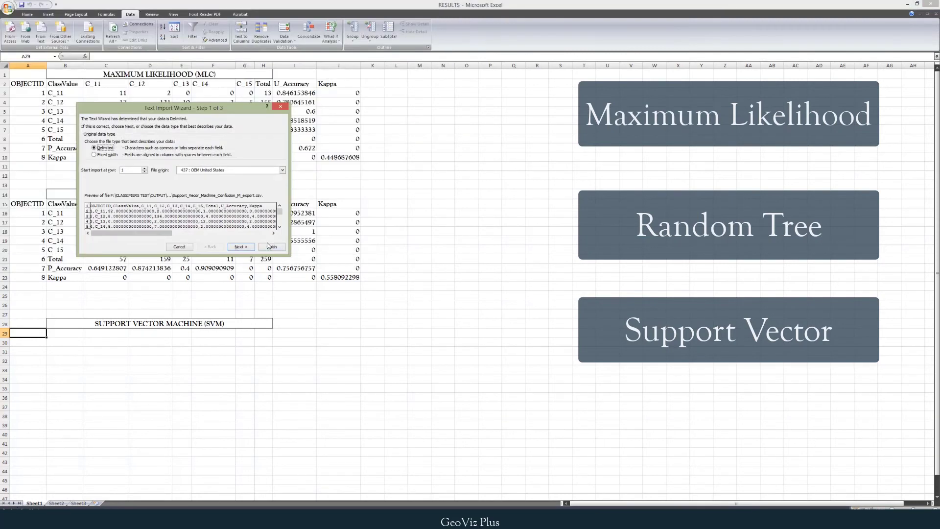
pyautogui.click(241, 246)
pyautogui.click(93, 154)
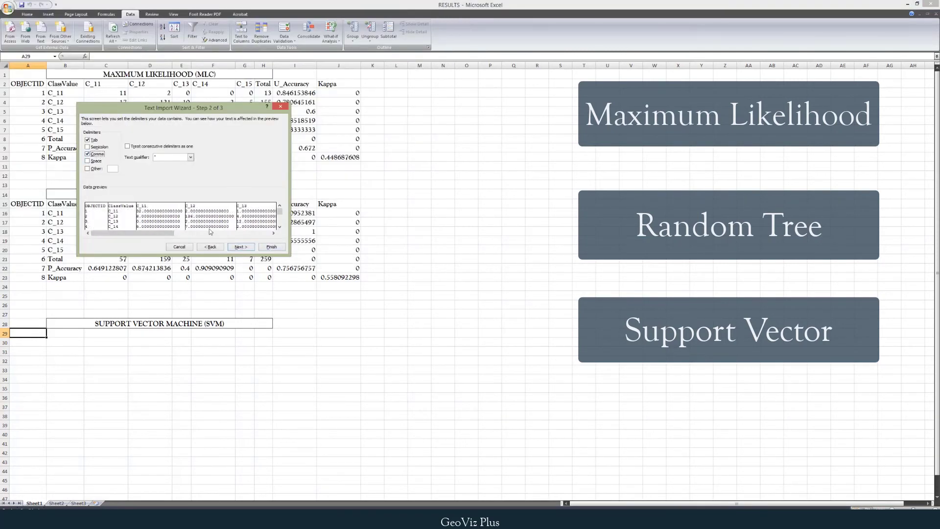
pyautogui.click(241, 247)
pyautogui.click(271, 247)
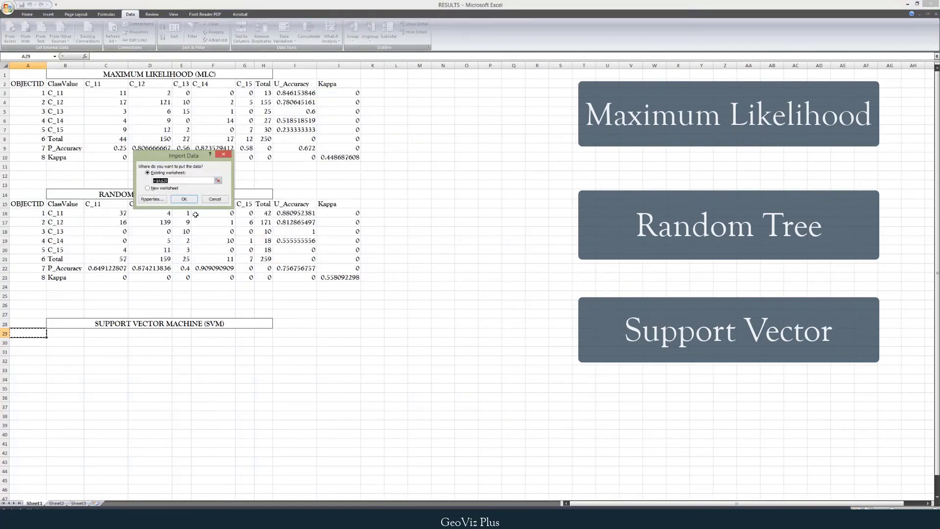
pyautogui.click(195, 204)
pyautogui.click(392, 333)
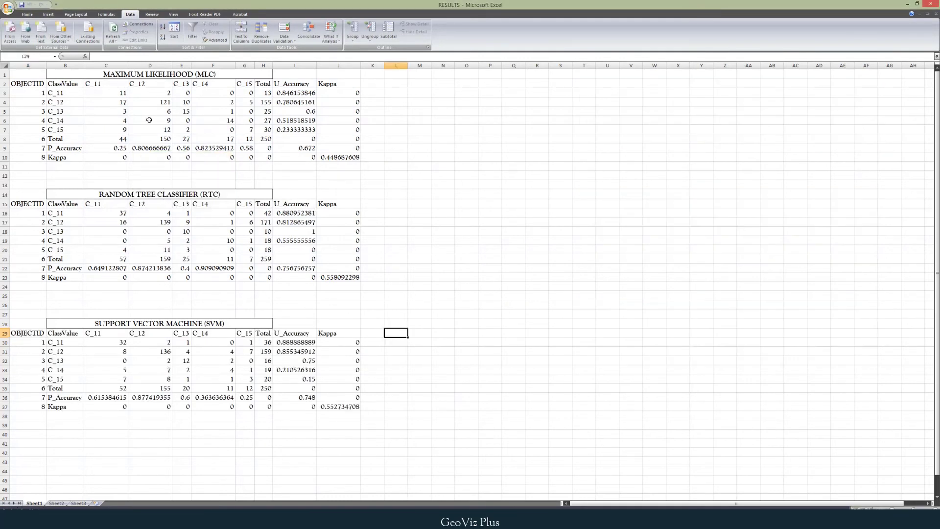
# Apply all borders to the Maximum Likelihood matrix in cells B2:I9.
pyautogui.moveTo(57, 83); pyautogui.dragTo(304, 148)
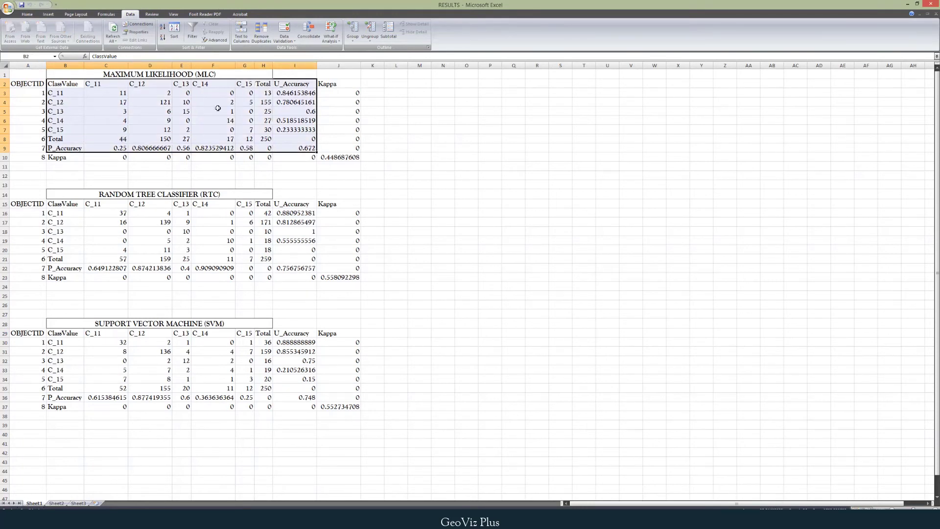
pyautogui.click(29, 14)
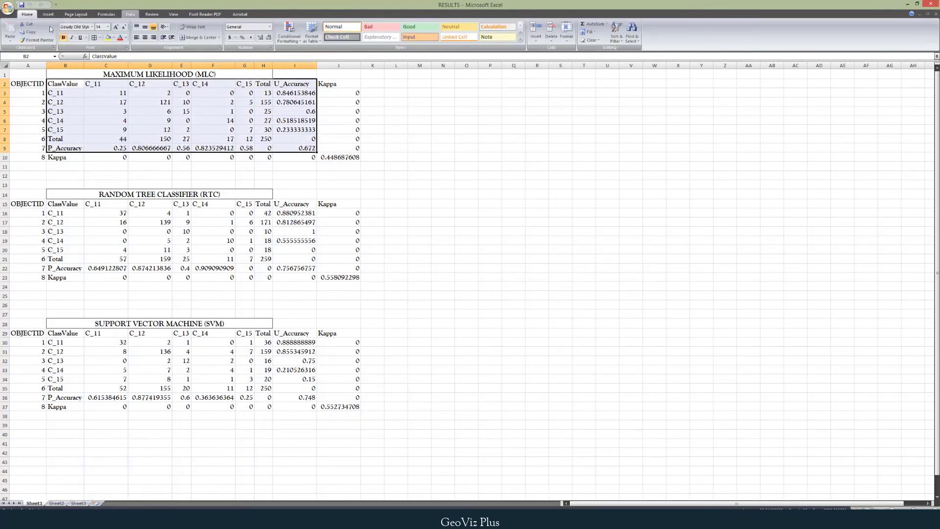
pyautogui.click(100, 38)
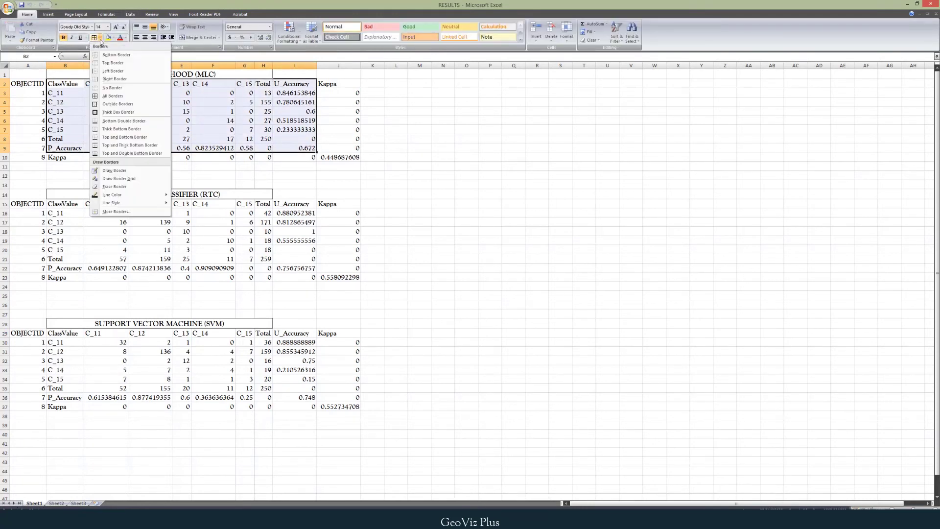
pyautogui.click(122, 113)
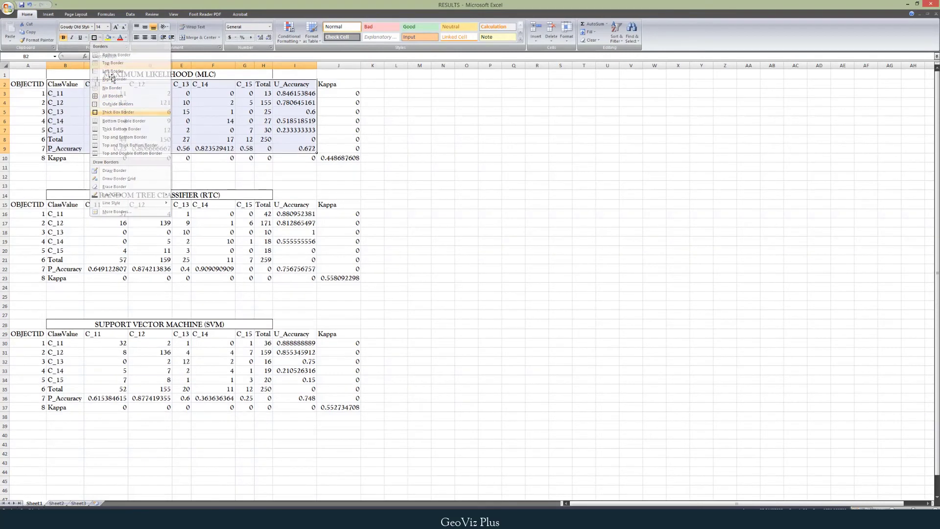
pyautogui.click(100, 38)
pyautogui.click(113, 96)
pyautogui.click(421, 184)
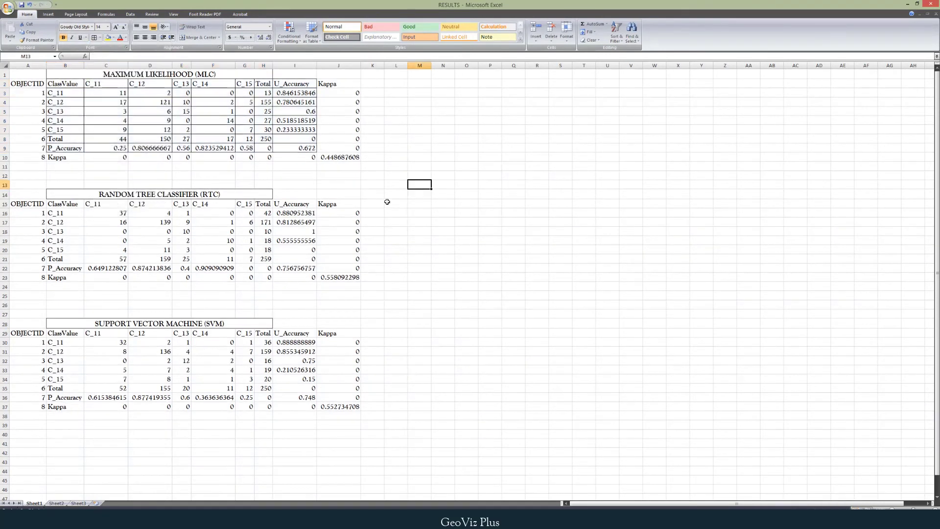
pyautogui.moveTo(298, 147); pyautogui.dragTo(113, 94)
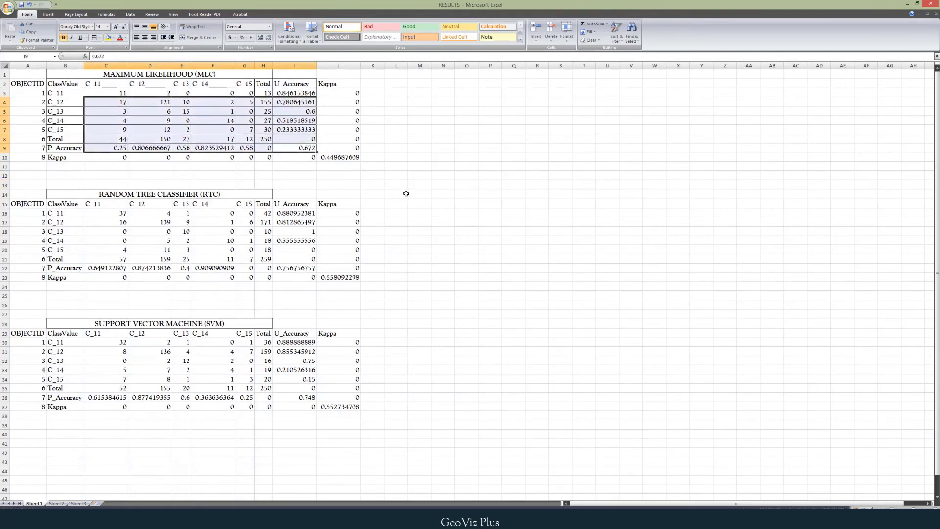
pyautogui.click(404, 194)
# Apply all borders to the Random Tree matrix in B15:I22 and the Support Vector Machine matrix in B29:I36.
pyautogui.moveTo(76, 208); pyautogui.dragTo(299, 268)
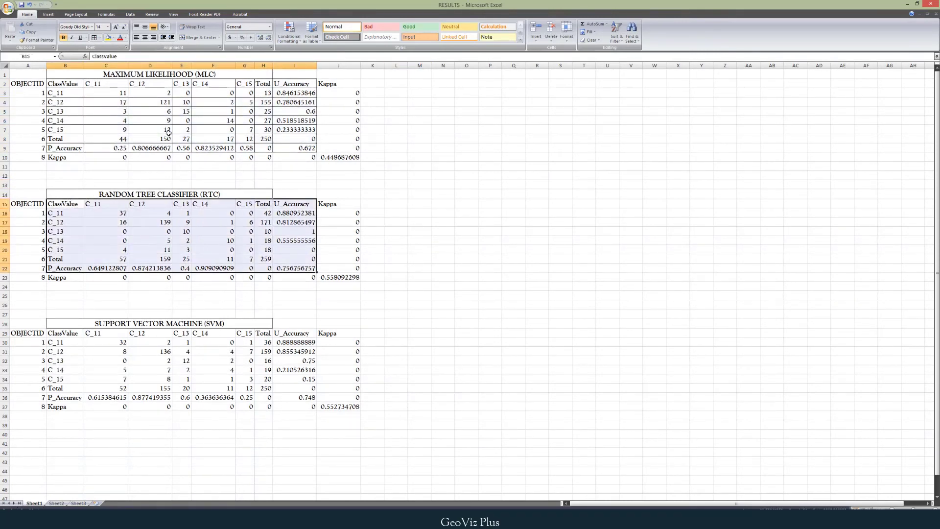
pyautogui.click(94, 38)
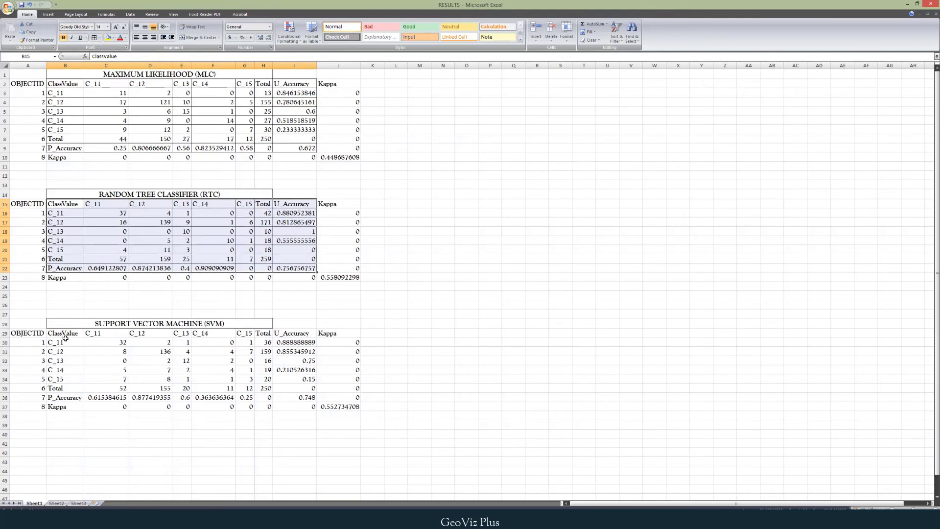
pyautogui.moveTo(67, 334); pyautogui.dragTo(295, 398)
pyautogui.click(94, 38)
pyautogui.click(396, 185)
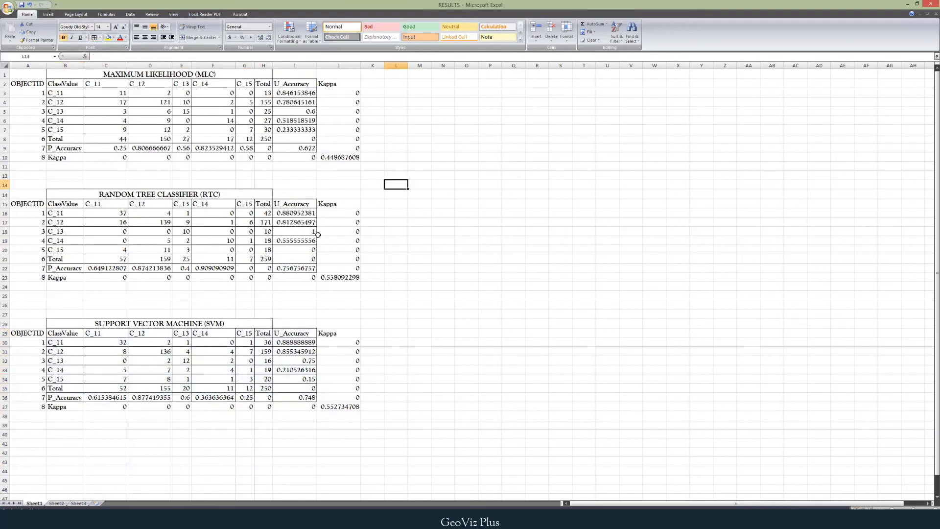
# Fill the table titles with light colours: blue for Support Vector Machine, orange for Random Tree and green for Maximum Likelihood.
pyautogui.click(225, 322)
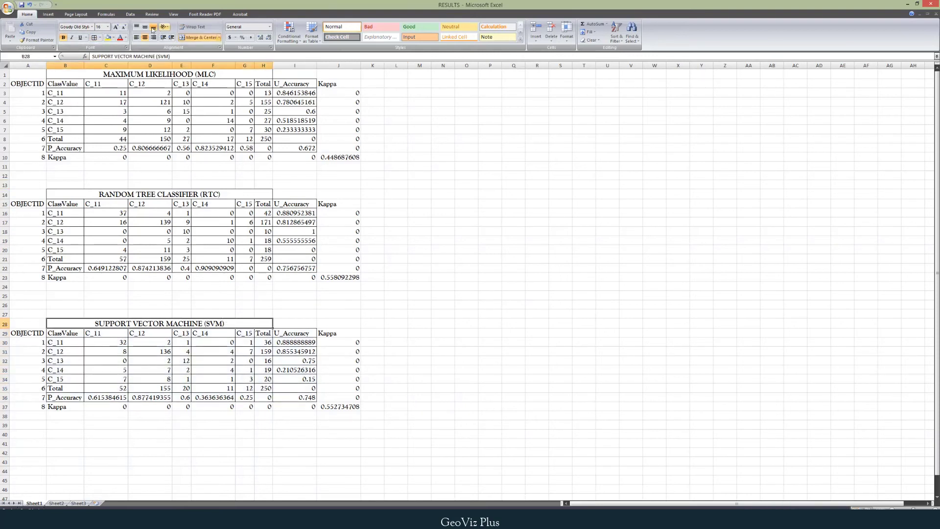
pyautogui.click(113, 38)
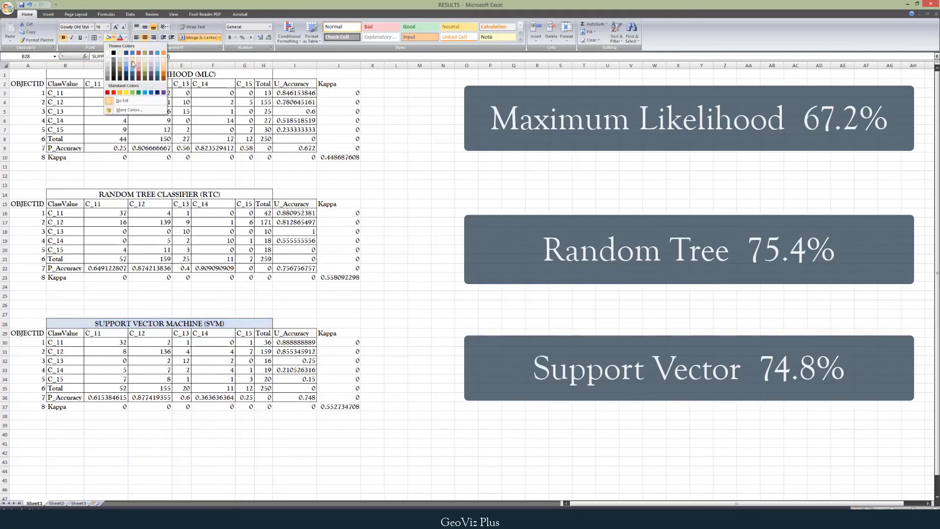
pyautogui.click(133, 65)
pyautogui.click(142, 193)
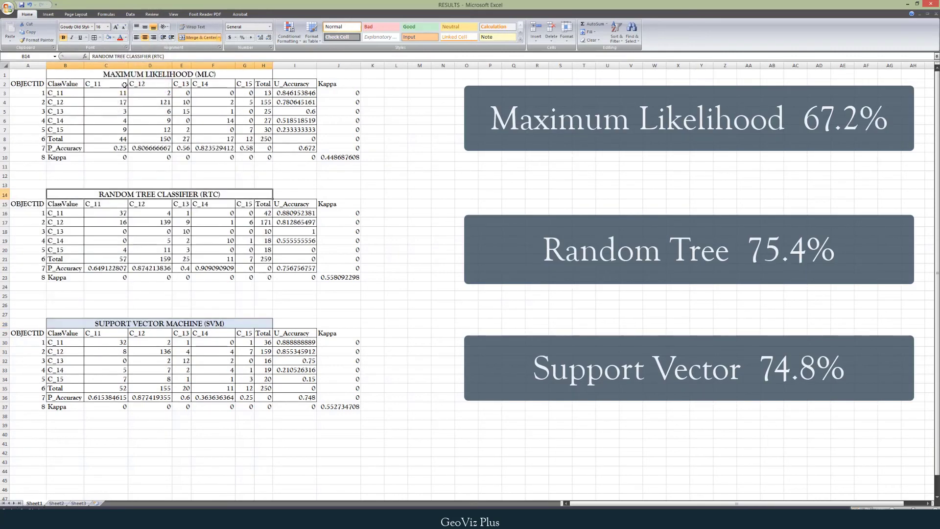
pyautogui.click(155, 74)
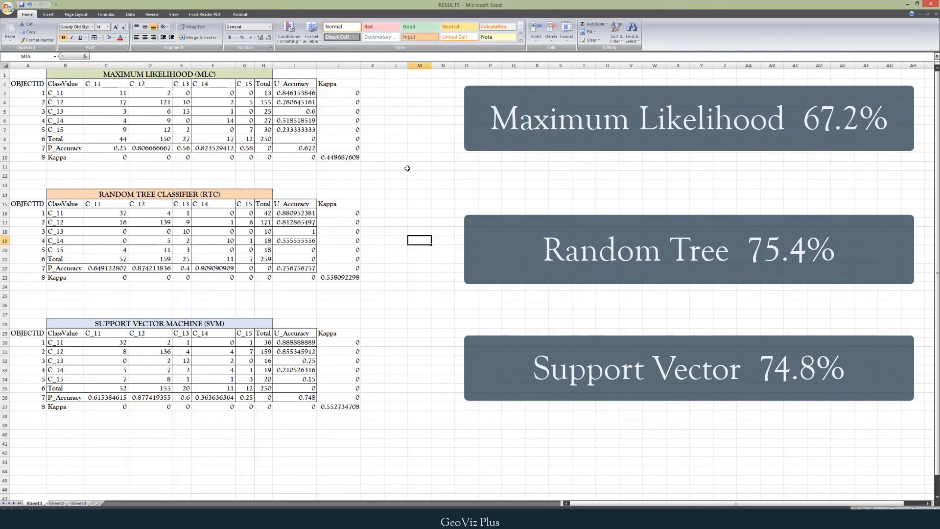
pyautogui.click(406, 168)
# Highlight the overall accuracy cells I9, I22 and I36 of the three matrices with an orange fill.
pyautogui.click(309, 148)
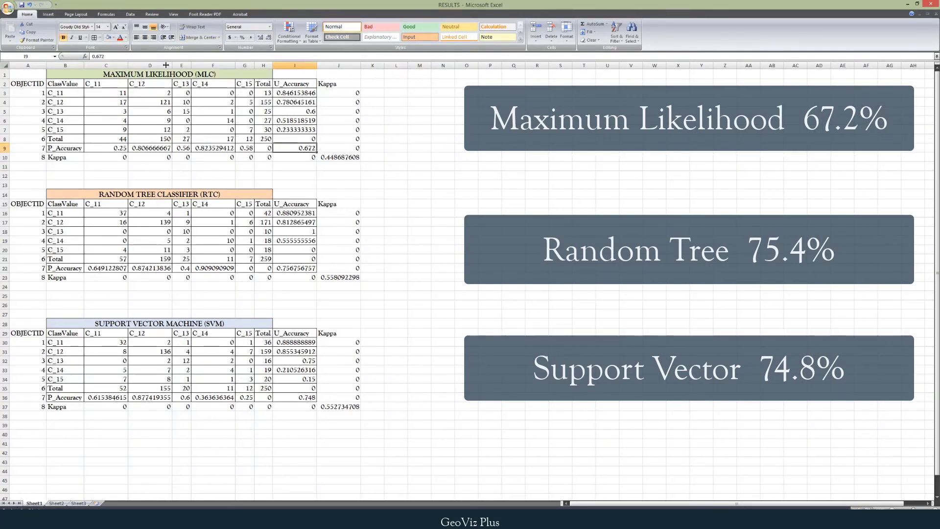
pyautogui.click(113, 38)
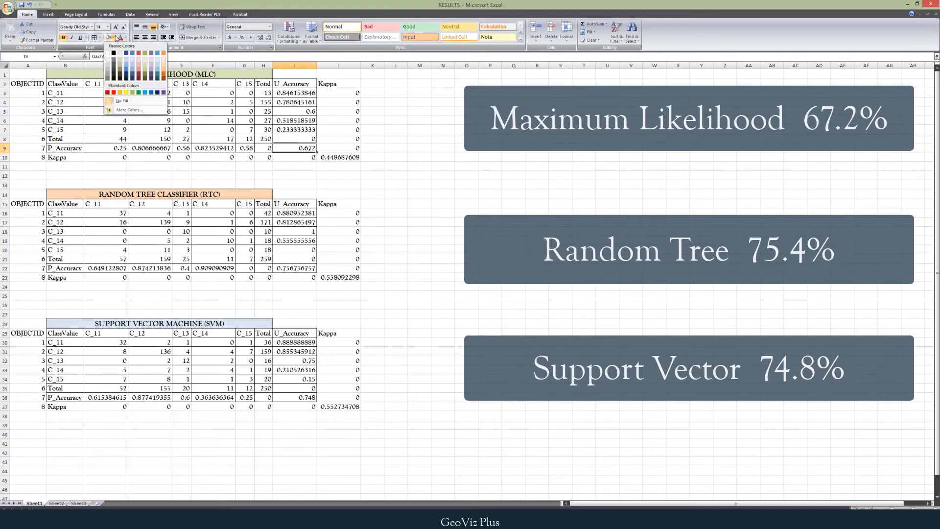
pyautogui.click(162, 53)
pyautogui.click(302, 269)
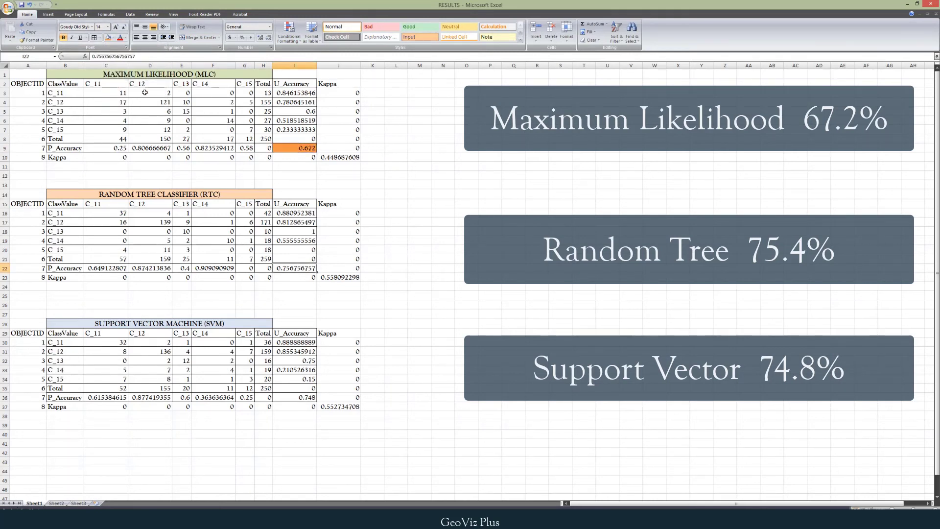
pyautogui.click(107, 38)
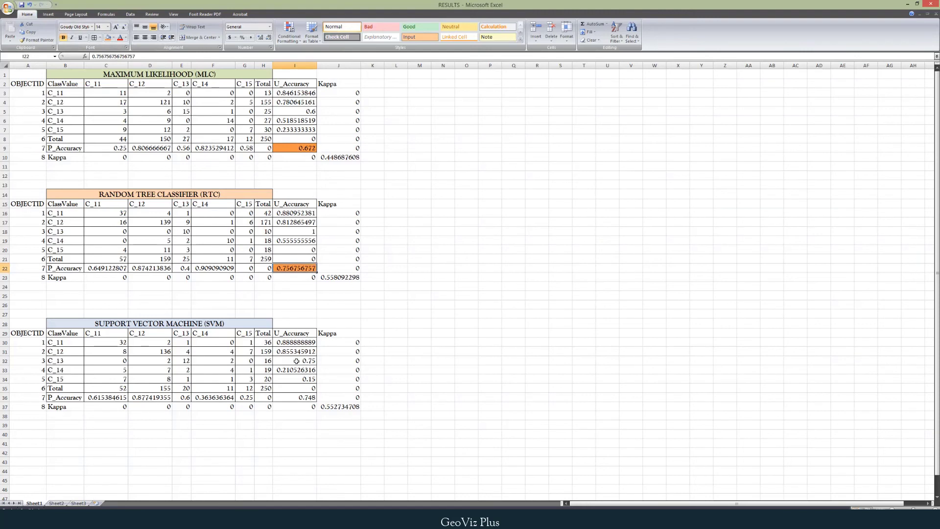
pyautogui.click(294, 396)
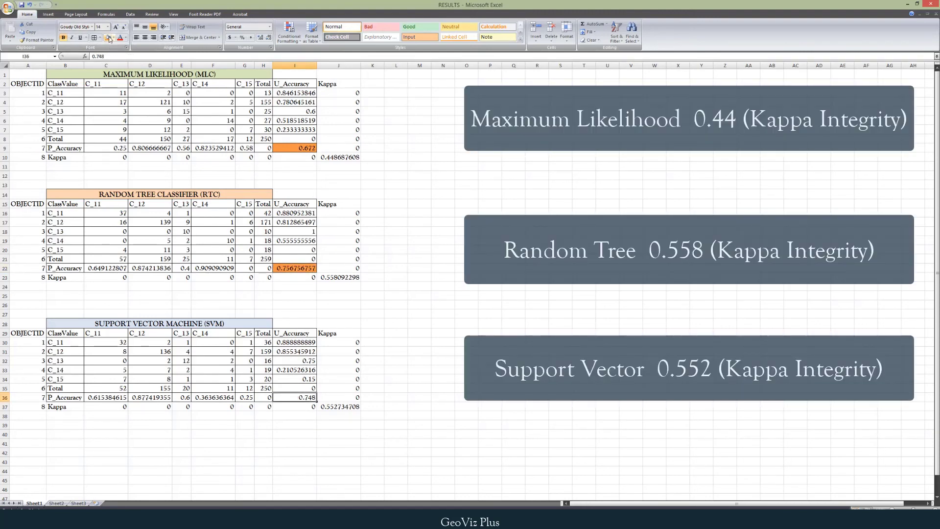
pyautogui.click(108, 37)
pyautogui.click(396, 286)
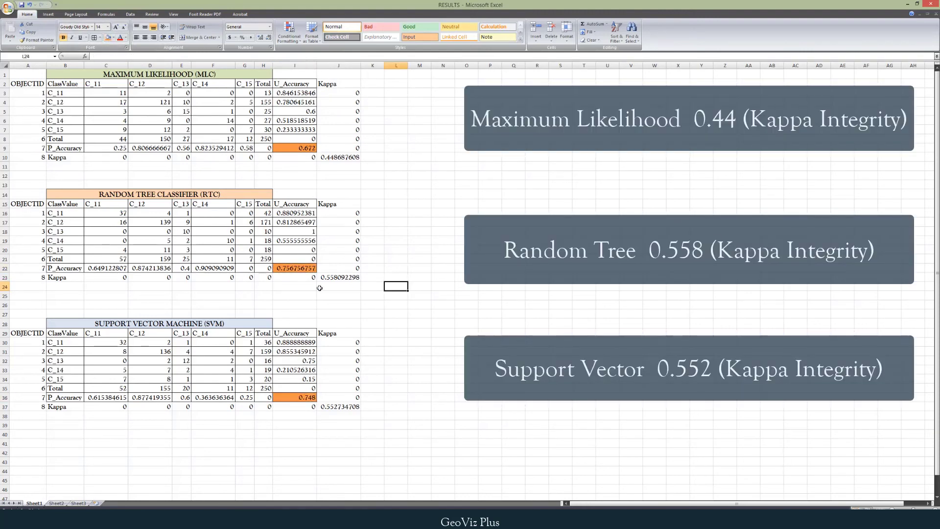
# Format the Random Tree overall accuracy in cell I22 to show three decimal places.
pyautogui.rightClick(309, 268)
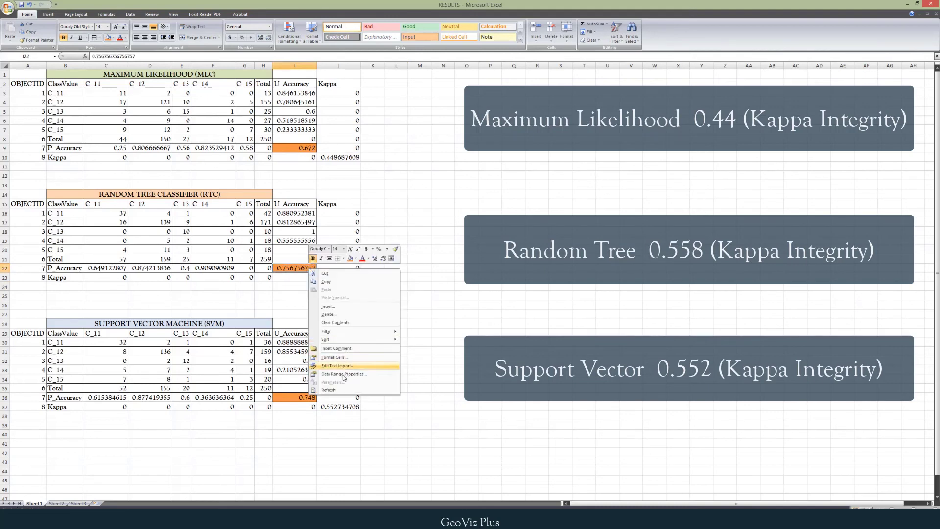
pyautogui.click(303, 312)
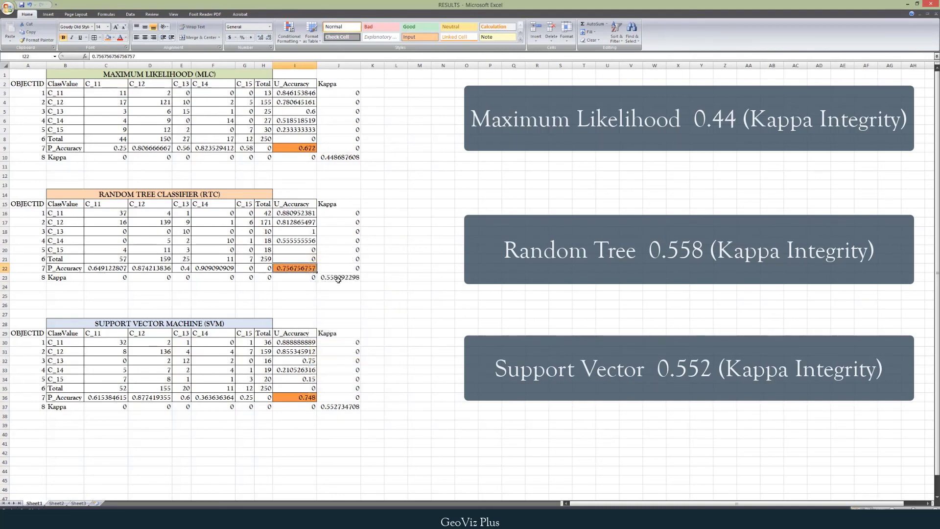
pyautogui.hotkey('ctrl', '1')
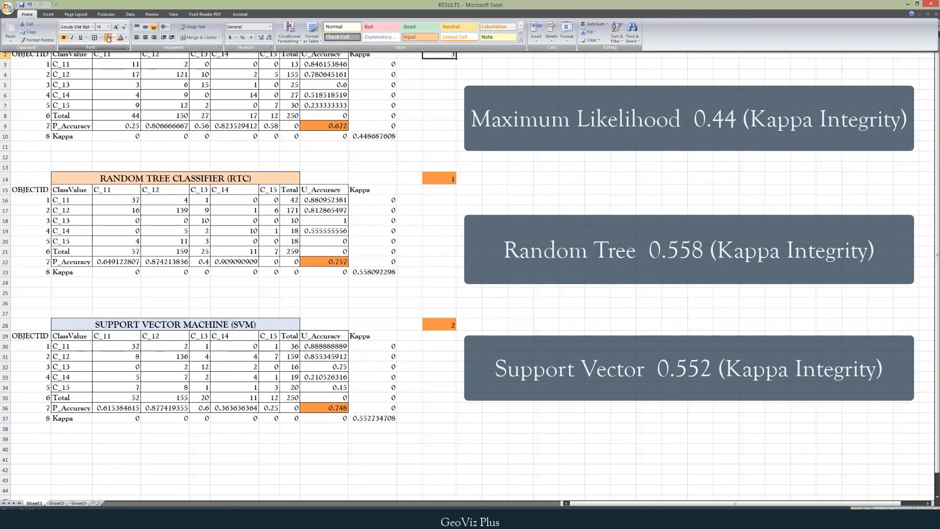
# Fill the Maximum Likelihood rank cell L2 with the same orange as the other two rank cells.
pyautogui.click(107, 39)
pyautogui.click(428, 118)
pyautogui.click(485, 300)
pyautogui.click(474, 355)
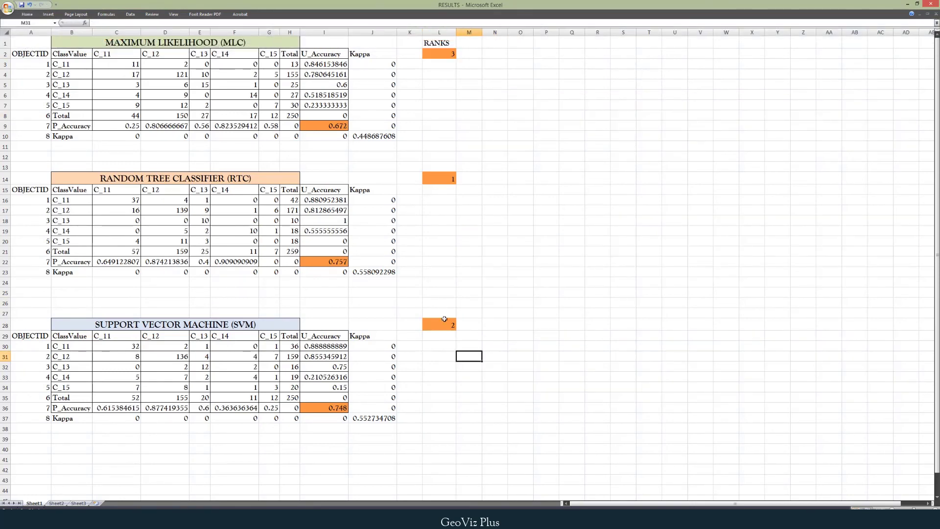
# Increase the font size of the whole RANKS column L and deselect it.
pyautogui.click(439, 33)
pyautogui.click(27, 14)
pyautogui.click(108, 27)
pyautogui.click(101, 76)
pyautogui.click(506, 235)
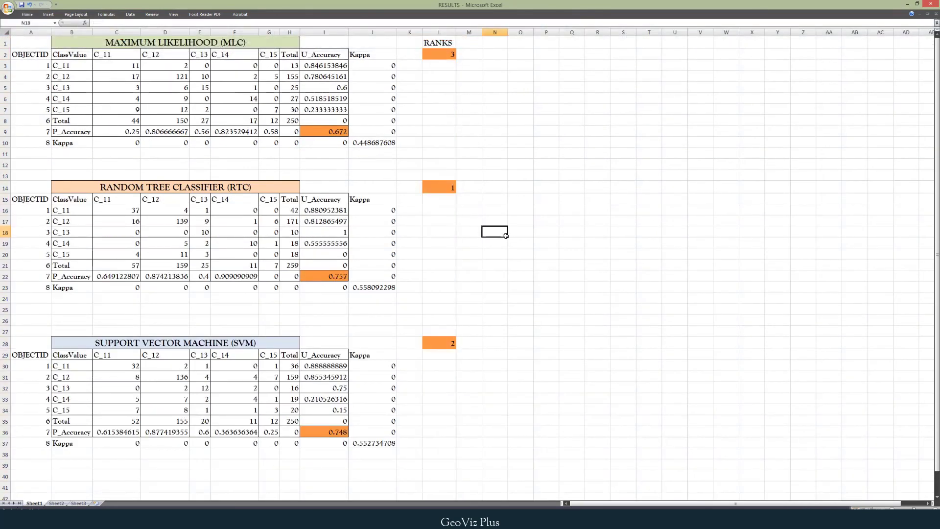
pyautogui.click(510, 343)
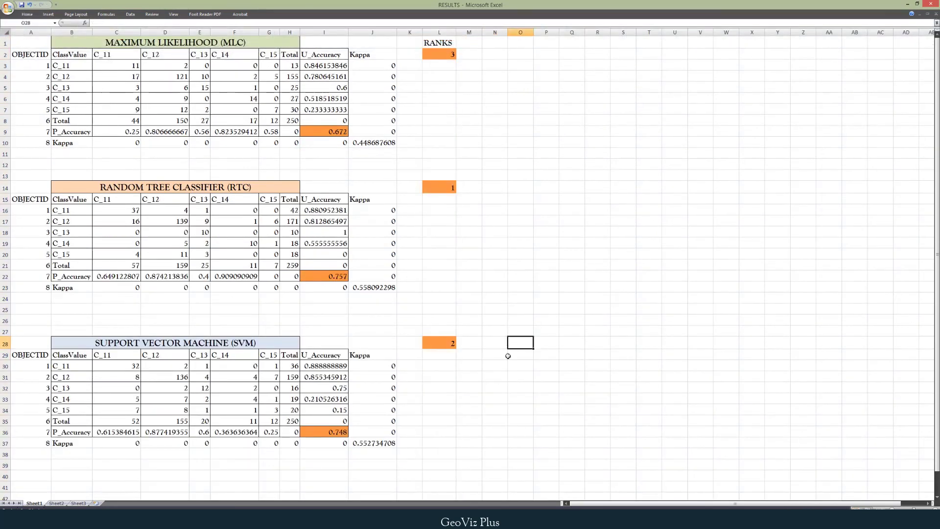
pyautogui.click(489, 397)
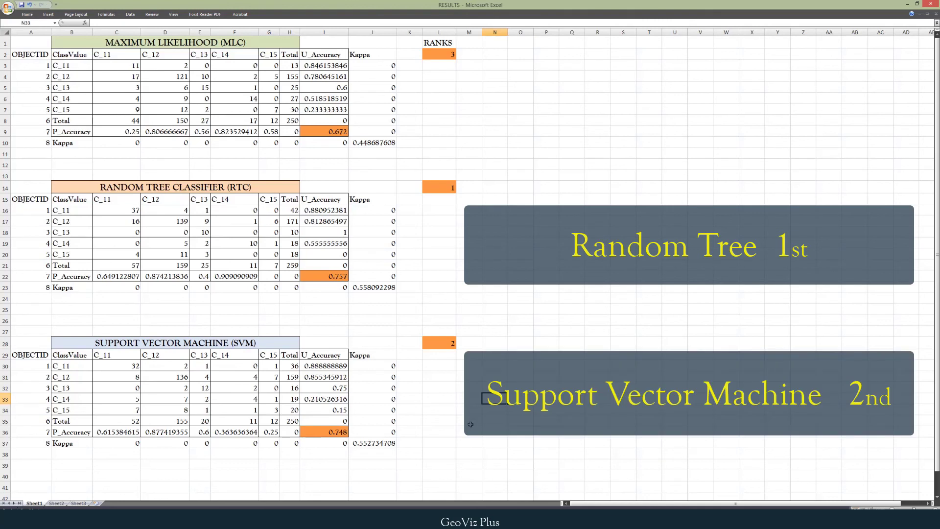